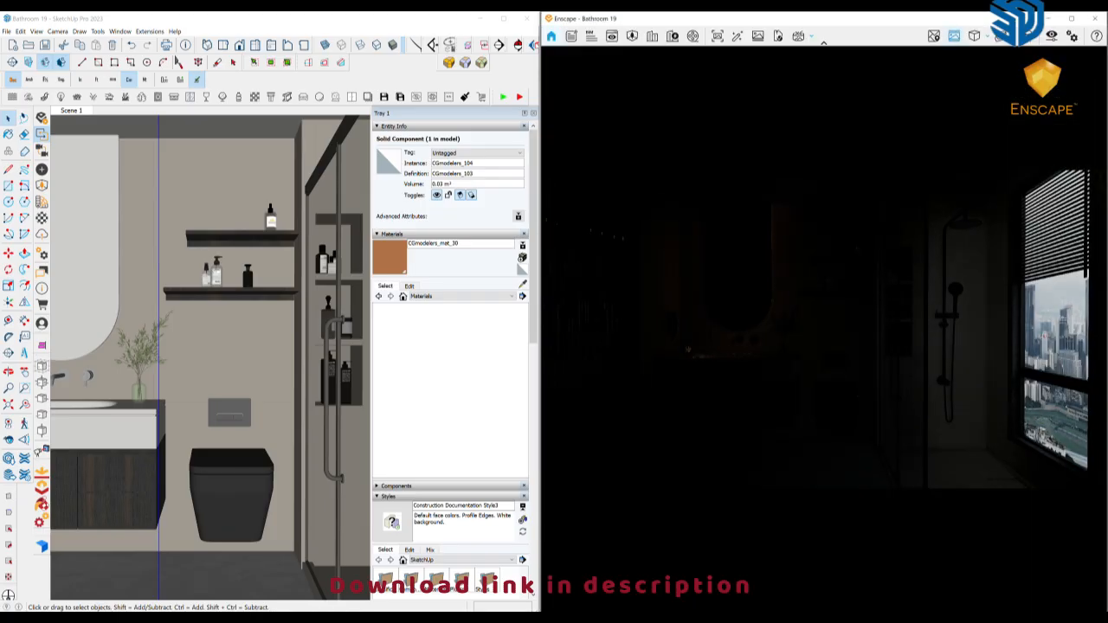
pyautogui.scroll(-3, 824, 329)
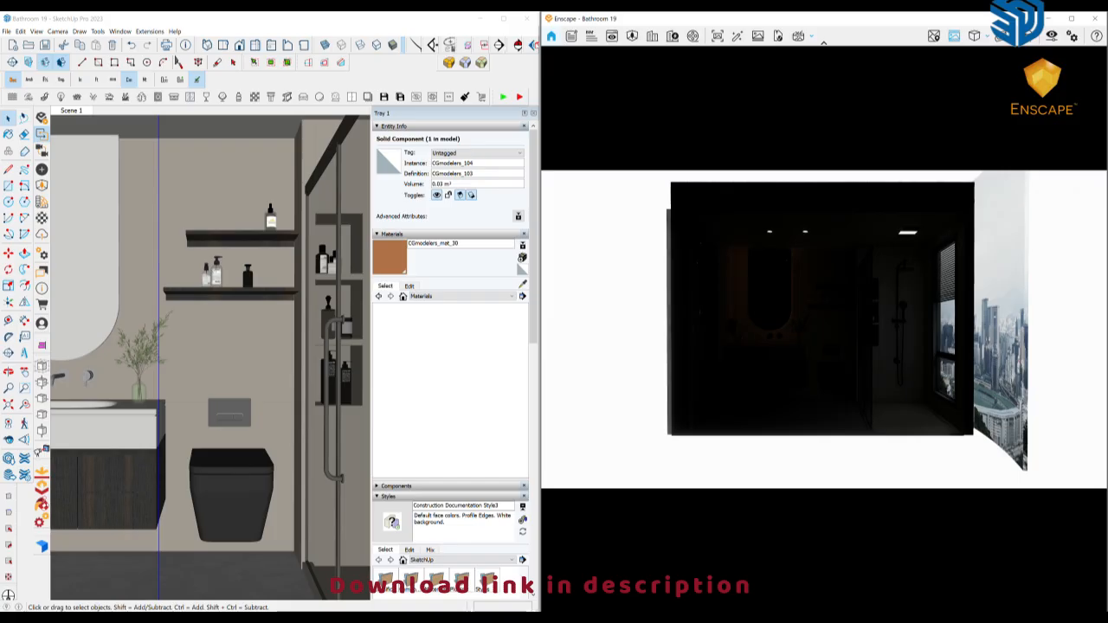
pyautogui.scroll(-1, 824, 329)
pyautogui.moveTo(824, 328)
pyautogui.mouseDown(button='right')
pyautogui.moveTo(736, 368)
pyautogui.moveTo(794, 336)
pyautogui.moveTo(779, 336)
pyautogui.mouseUp(button='right')
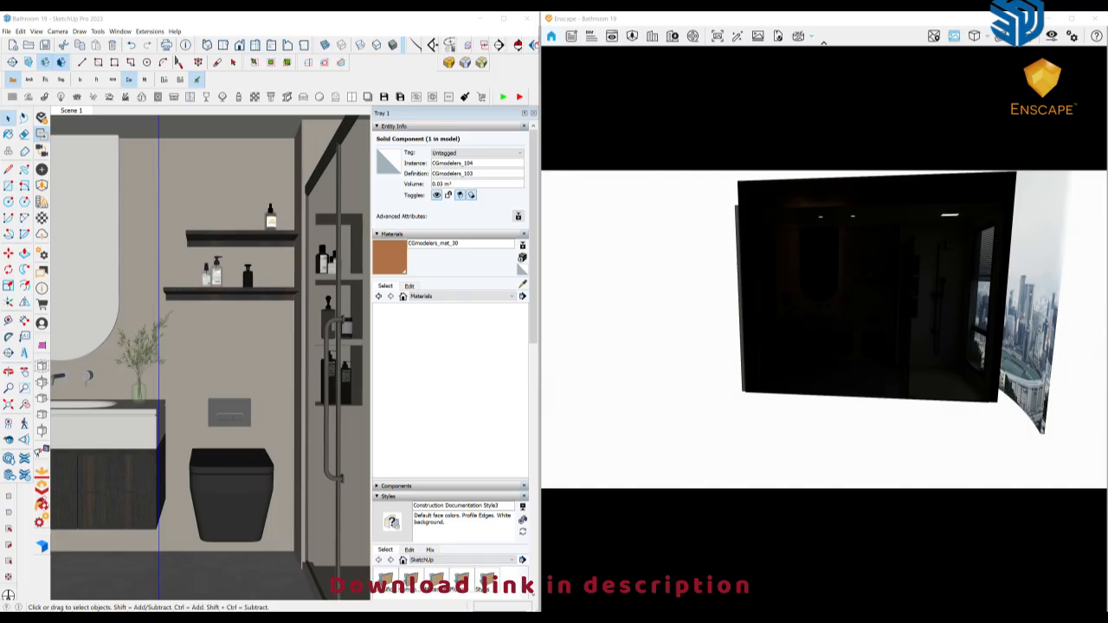
pyautogui.click(71, 110)
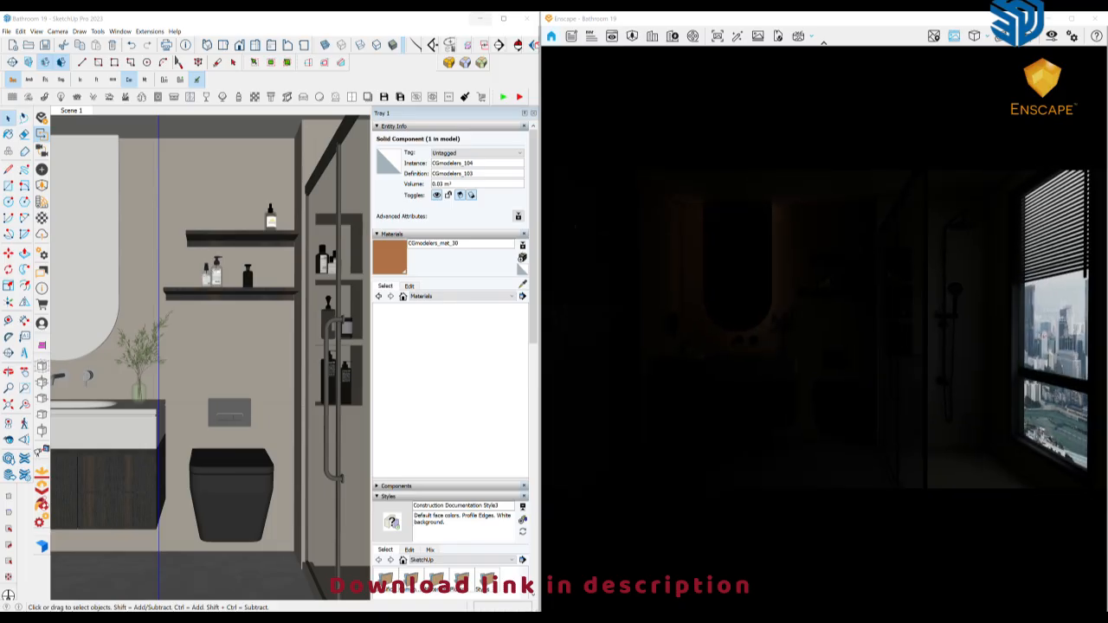
# Insert "bedroom side window light double 1.skp" from the Preset and Lights folder beside the bathroom model and turn on edge display
pyautogui.click(504, 19)
pyautogui.moveTo(467, 372); pyautogui.dragTo(452, 379, button='middle')
pyautogui.scroll(-10, 443, 378)
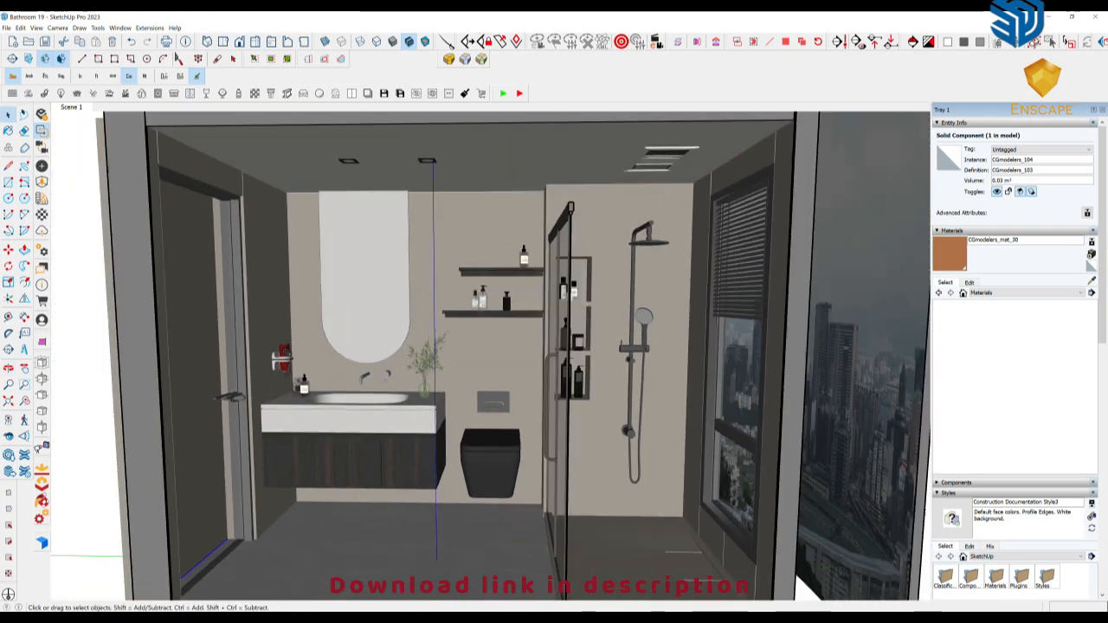
pyautogui.moveTo(511, 403)
pyautogui.mouseDown(button='middle')
pyautogui.moveTo(542, 420)
pyautogui.moveTo(656, 439)
pyautogui.moveTo(542, 459)
pyautogui.moveTo(548, 451)
pyautogui.mouseUp(button='middle')
pyautogui.moveTo(333, 618)
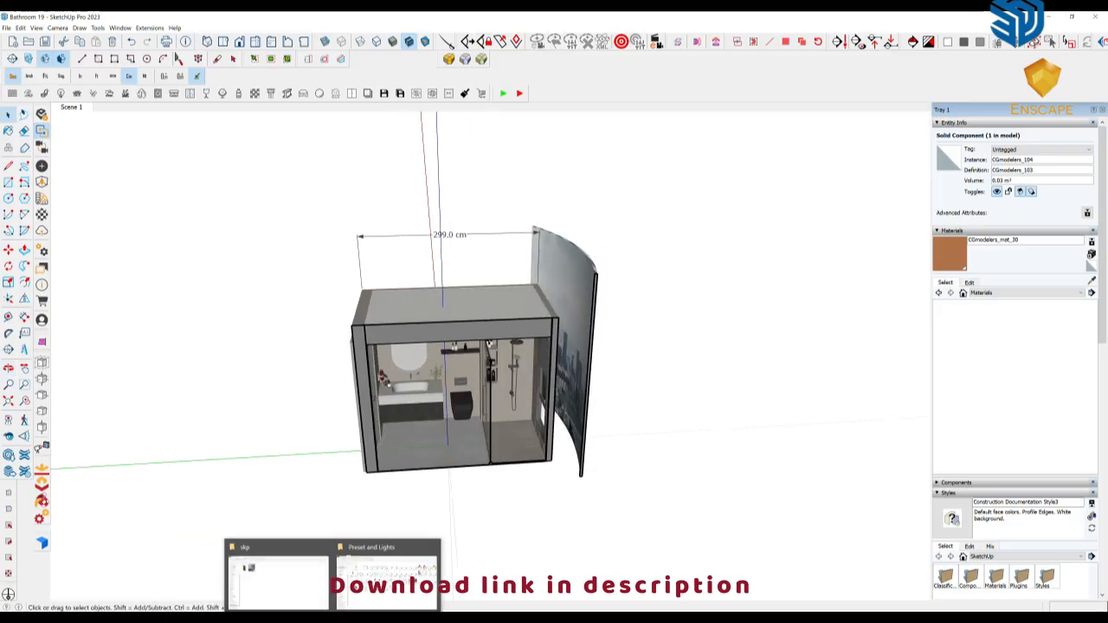
pyautogui.click(387, 573)
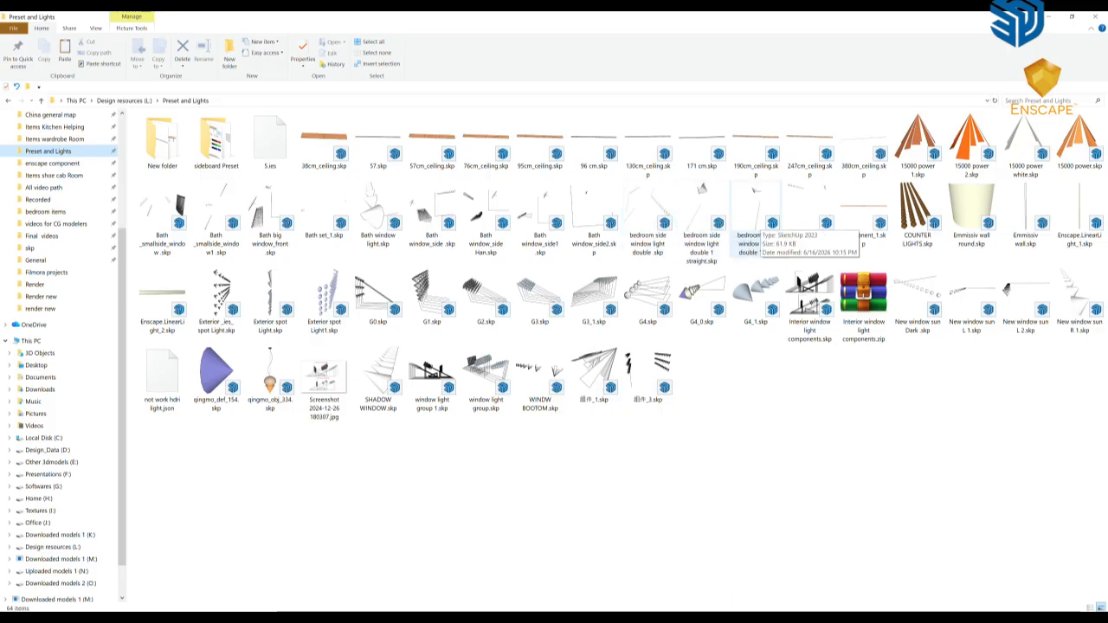
pyautogui.moveTo(756, 216)
pyautogui.mouseDown()
pyautogui.moveTo(505, 489)
pyautogui.moveTo(412, 519)
pyautogui.moveTo(384, 582)
pyautogui.moveTo(321, 590)
pyautogui.moveTo(297, 519)
pyautogui.moveTo(539, 477)
pyautogui.moveTo(687, 425)
pyautogui.moveTo(903, 399)
pyautogui.mouseUp()
pyautogui.moveTo(577, 435); pyautogui.dragTo(539, 430, button='middle')
pyautogui.scroll(-8, 536, 437)
pyautogui.click(969, 546)
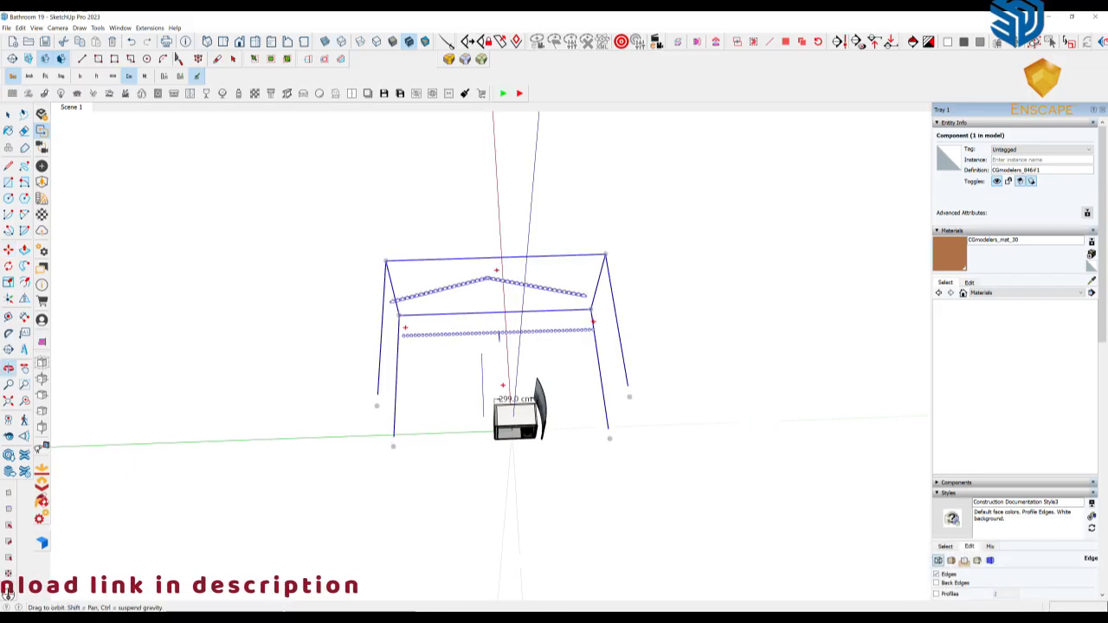
# Rotate the inserted window light component by 90 degrees
pyautogui.press('q')
pyautogui.click(503, 385)
pyautogui.click(432, 326)
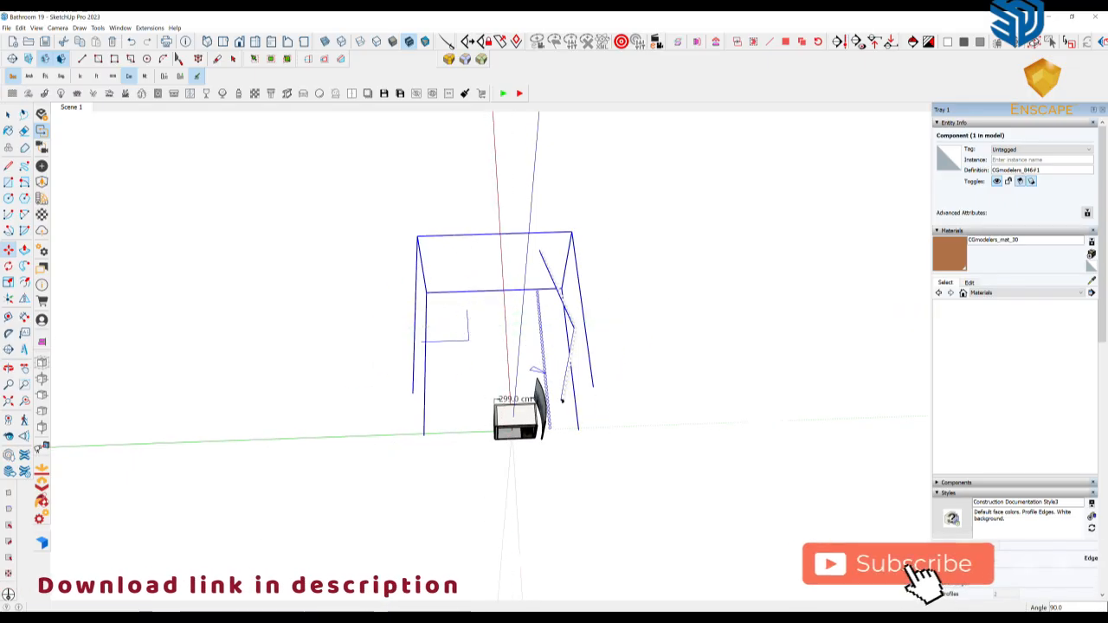
# Move the rotated light component from its corner point onto the bathroom model so its light rows stand outside the window
pyautogui.click(421, 341)
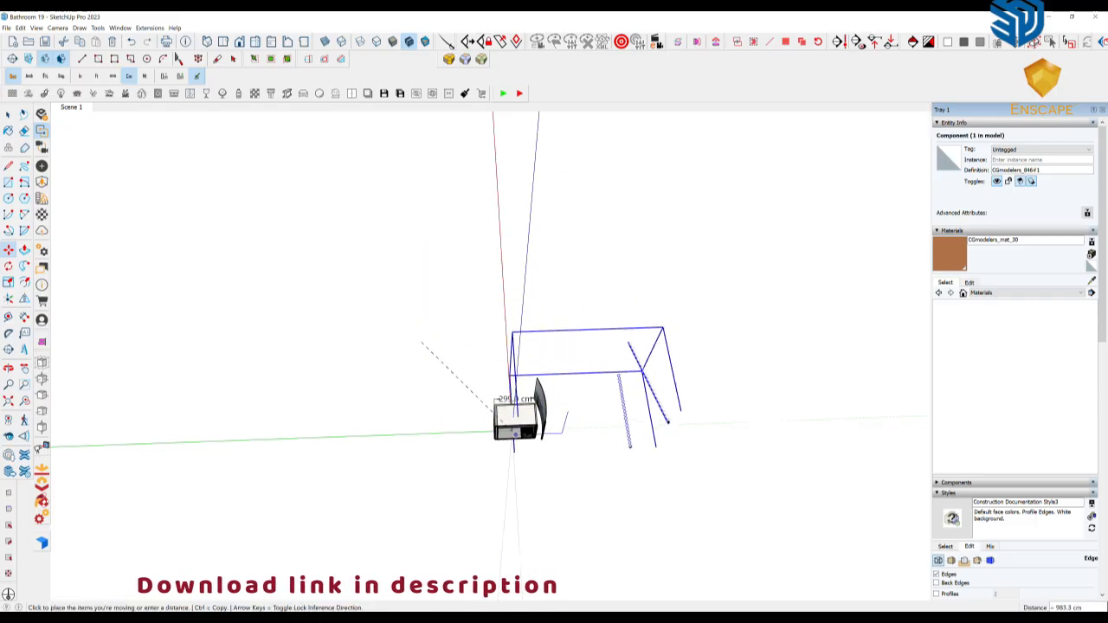
pyautogui.scroll(4, 520, 426)
pyautogui.scroll(3, 522, 426)
pyautogui.click(522, 424)
pyautogui.moveTo(522, 424); pyautogui.dragTo(535, 398, button='middle')
pyautogui.scroll(-5, 555, 419)
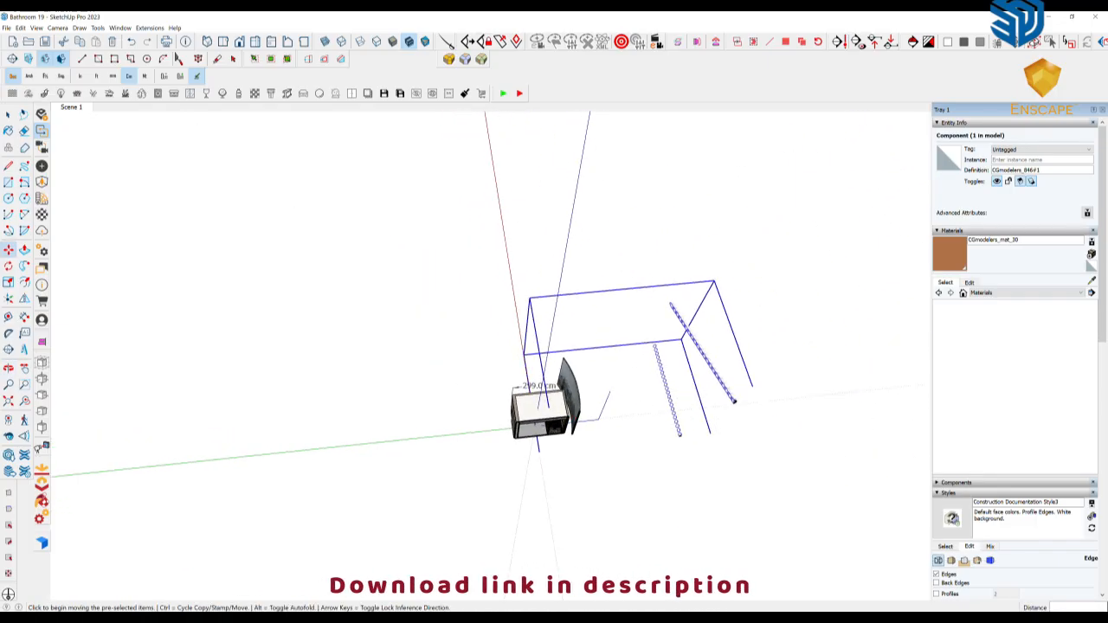
# Bring the Enscape render view beside the model and set the camera exposure to 52% in the visual settings
pyautogui.click(1072, 17)
pyautogui.click(359, 618)
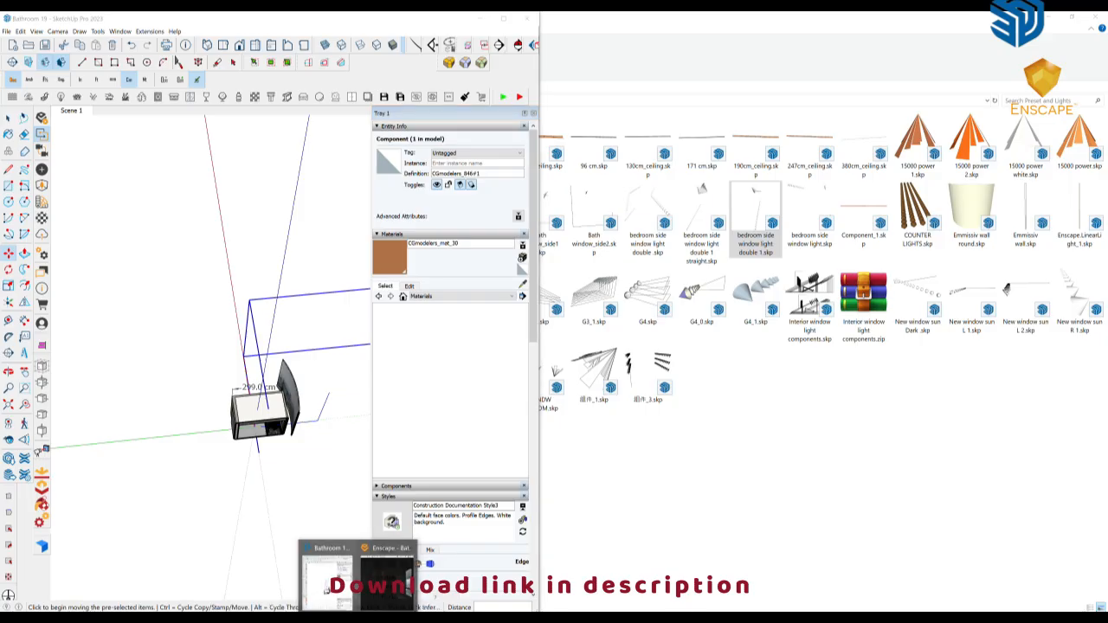
pyautogui.click(389, 581)
pyautogui.moveTo(347, 312)
pyautogui.mouseDown(button='middle')
pyautogui.moveTo(294, 312)
pyautogui.moveTo(345, 412)
pyautogui.mouseUp(button='middle')
pyautogui.click(1052, 36)
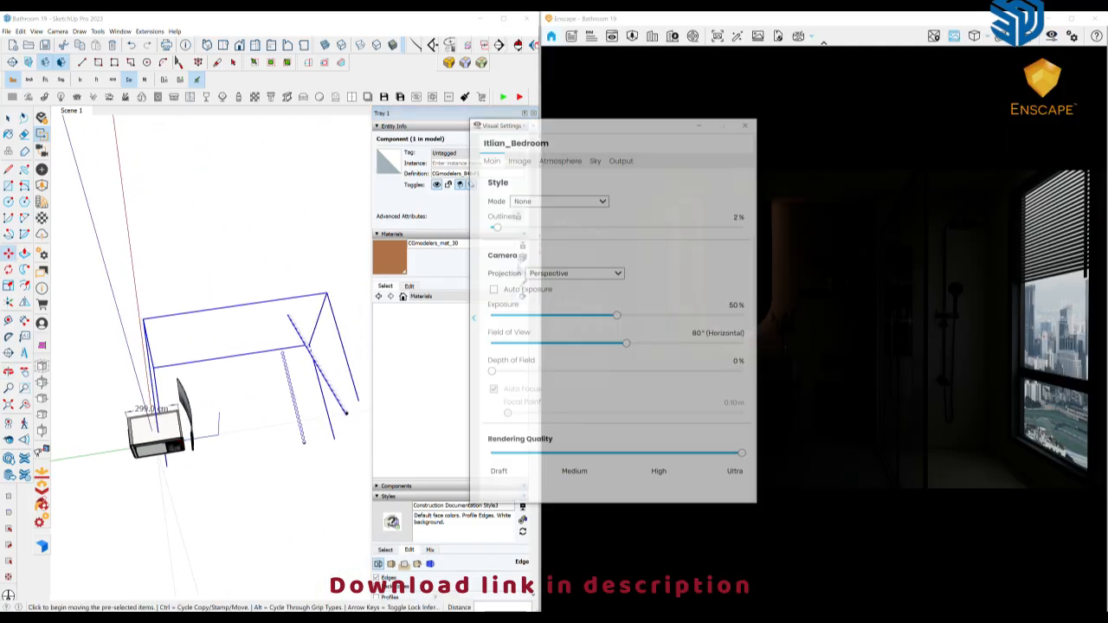
pyautogui.moveTo(617, 316); pyautogui.dragTo(623, 316)
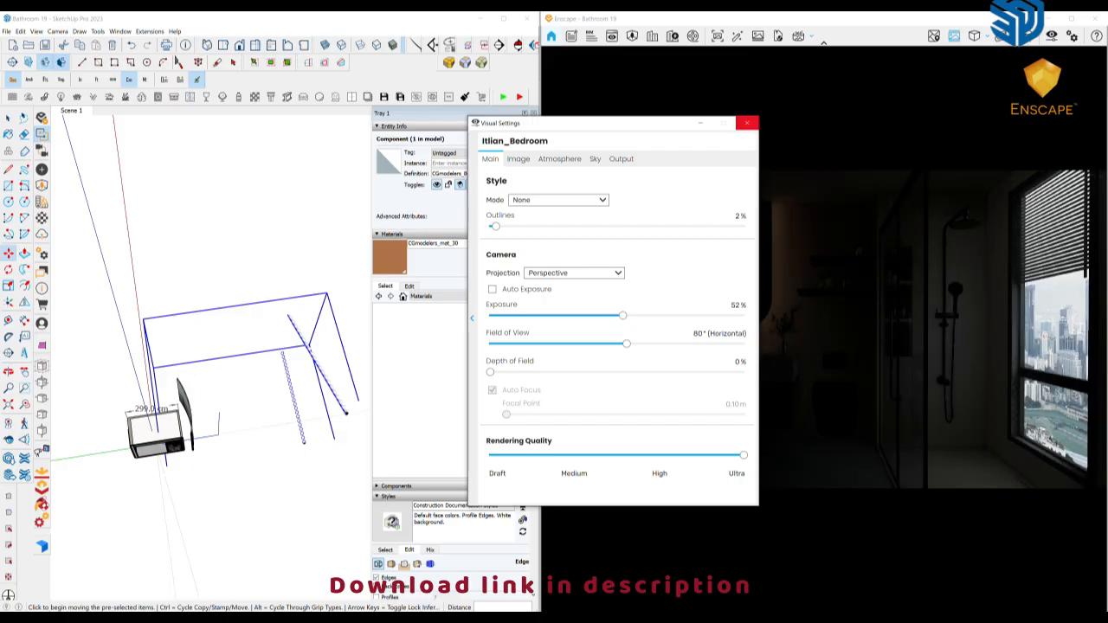
pyautogui.click(747, 123)
# Move the window light component by about 490 cm relative to the bathroom
pyautogui.moveTo(284, 545); pyautogui.dragTo(320, 527, button='middle')
pyautogui.click(280, 514)
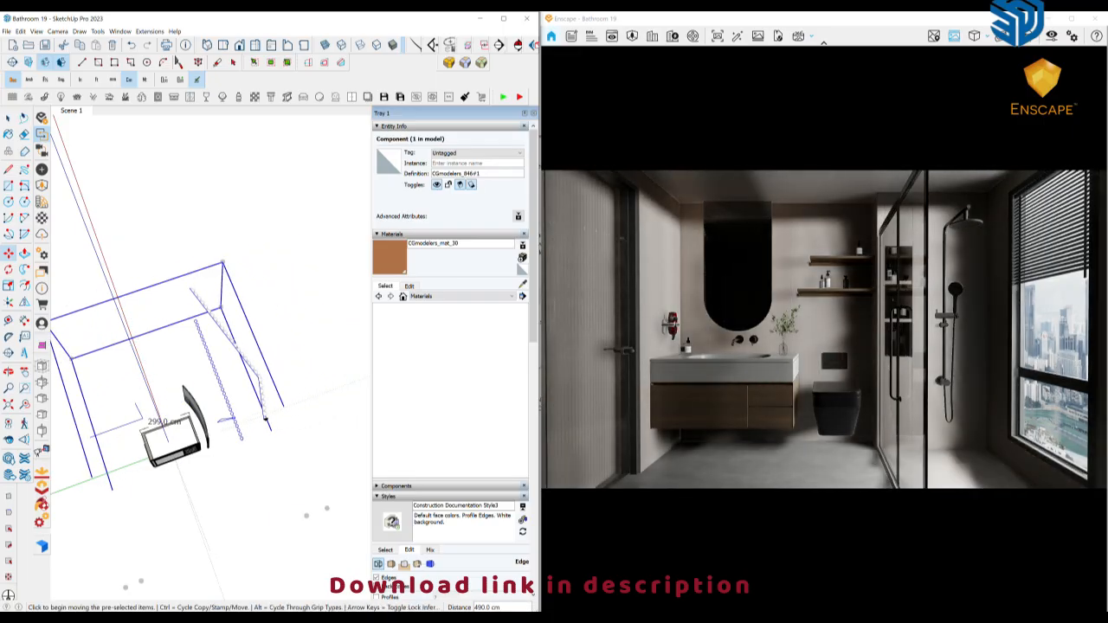
pyautogui.moveTo(266, 422)
pyautogui.mouseDown(button='middle')
pyautogui.moveTo(268, 389)
pyautogui.moveTo(289, 393)
pyautogui.moveTo(283, 407)
pyautogui.mouseUp(button='middle')
# Open the light component and move its upper nested light row about 31 cm closer to the window backdrop
pyautogui.doubleClick(284, 395)
pyautogui.click(284, 395)
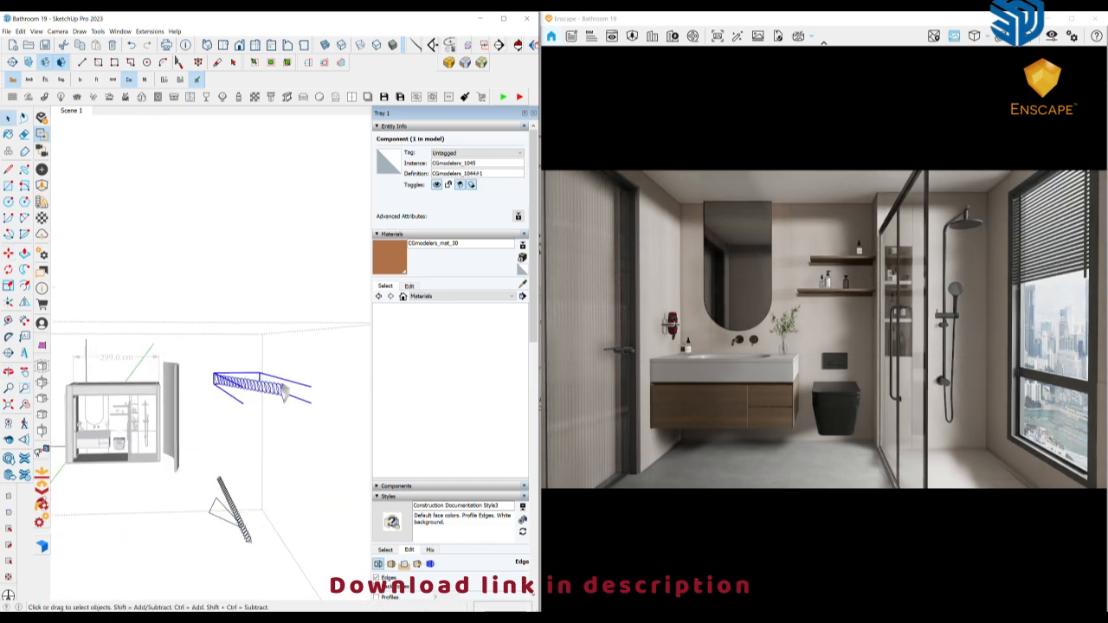
pyautogui.click(274, 394)
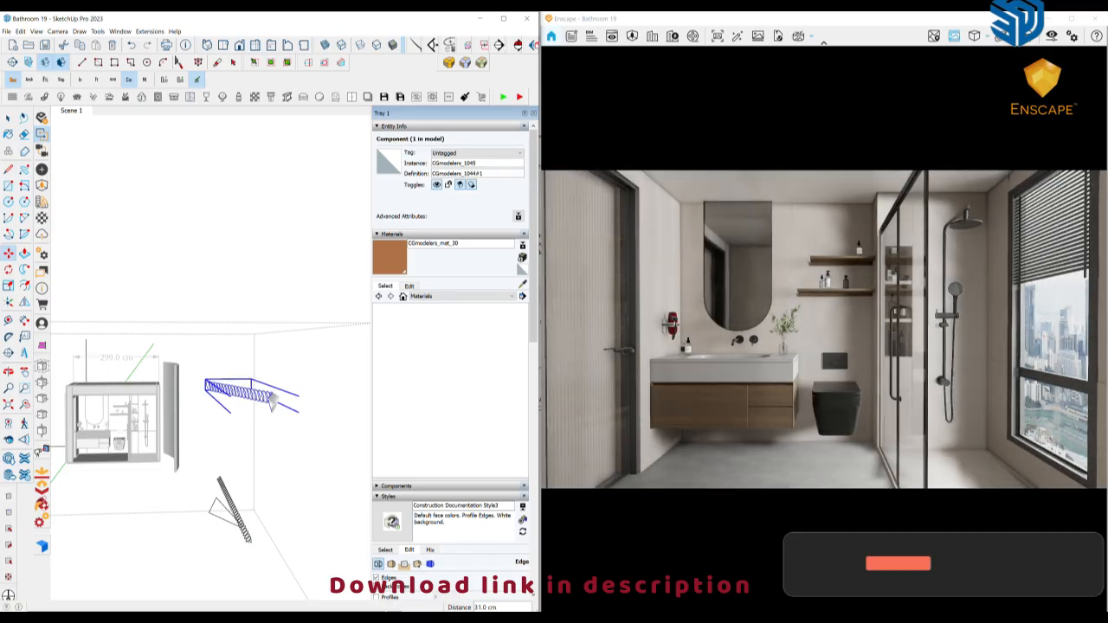
pyautogui.moveTo(273, 398)
pyautogui.mouseDown(button='middle')
pyautogui.moveTo(296, 414)
pyautogui.moveTo(278, 403)
pyautogui.mouseUp(button='middle')
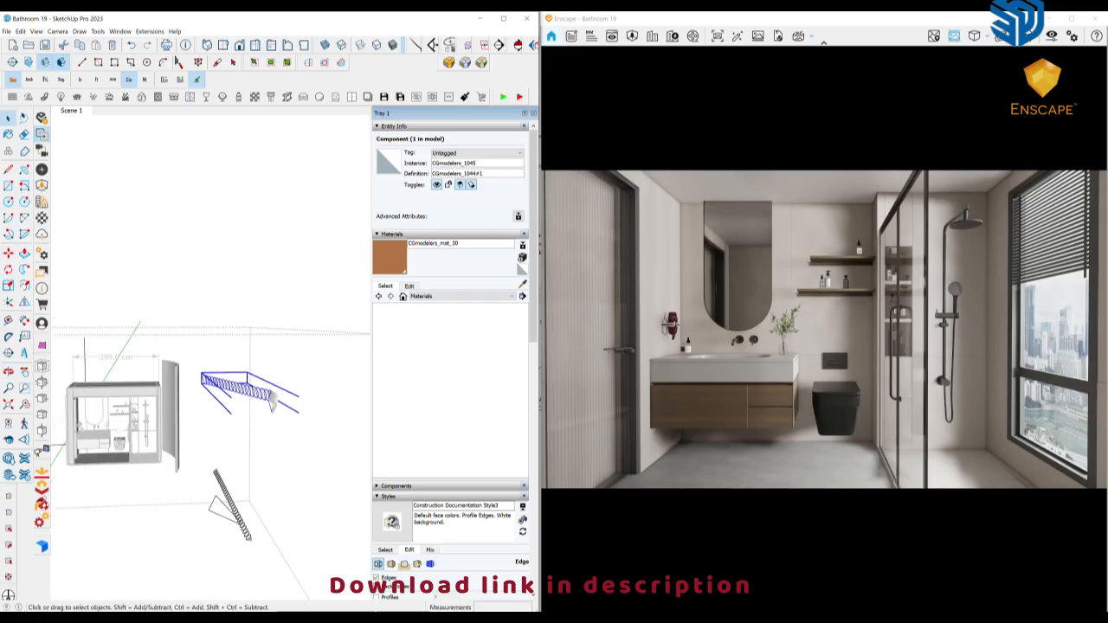
# Open the Enscape light properties for the nested spotlight in the upper row and set its luminous intensity to 26,546 cd
pyautogui.click(42, 169)
pyautogui.doubleClick(245, 390)
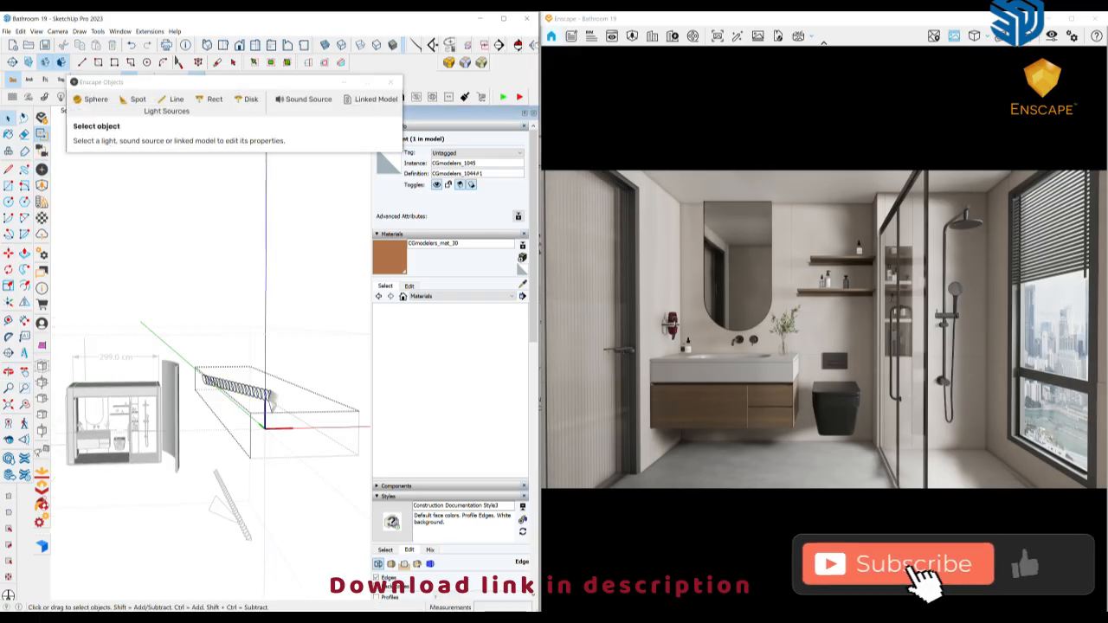
pyautogui.doubleClick(246, 390)
pyautogui.click(134, 99)
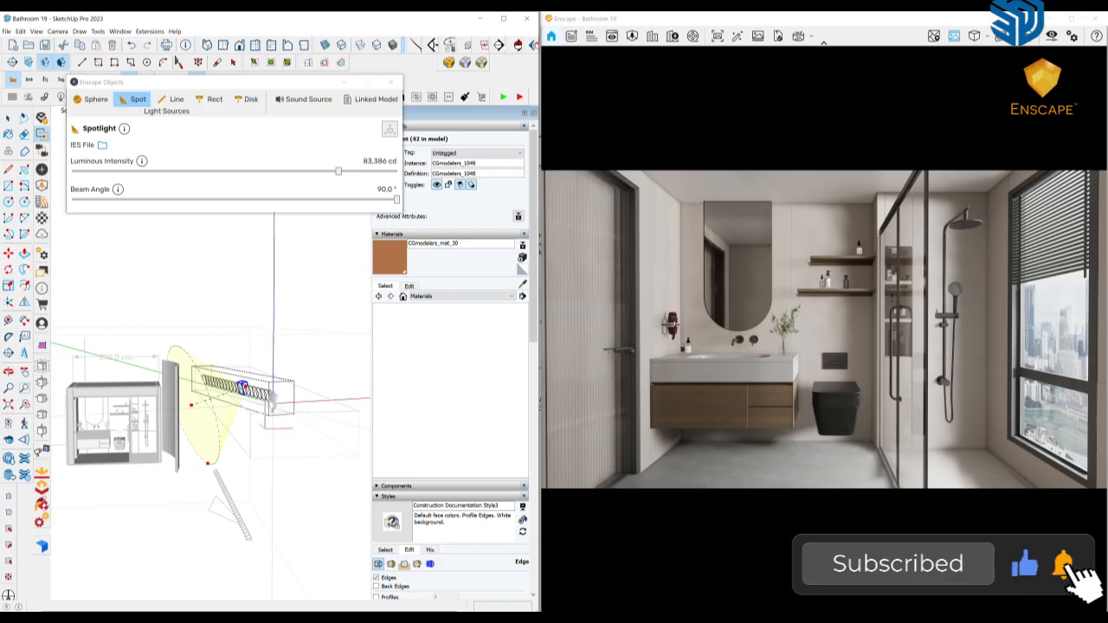
pyautogui.moveTo(339, 171); pyautogui.dragTo(311, 171)
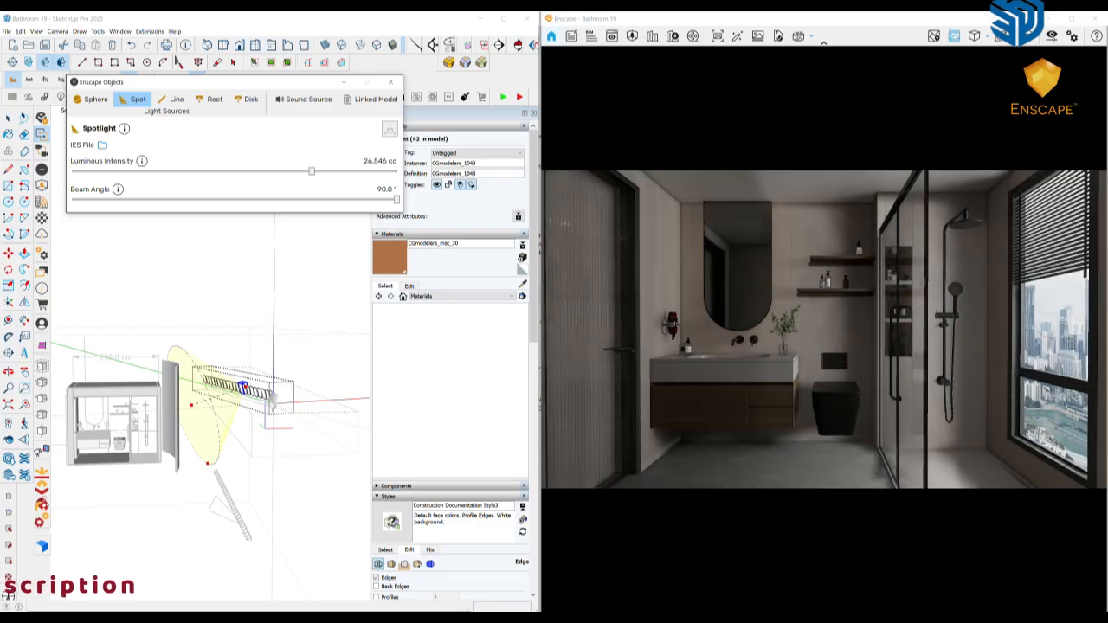
# Close the Enscape Objects window and exit all nested component editing levels back to the whole model
pyautogui.rightClick(310, 290)
pyautogui.click(331, 295)
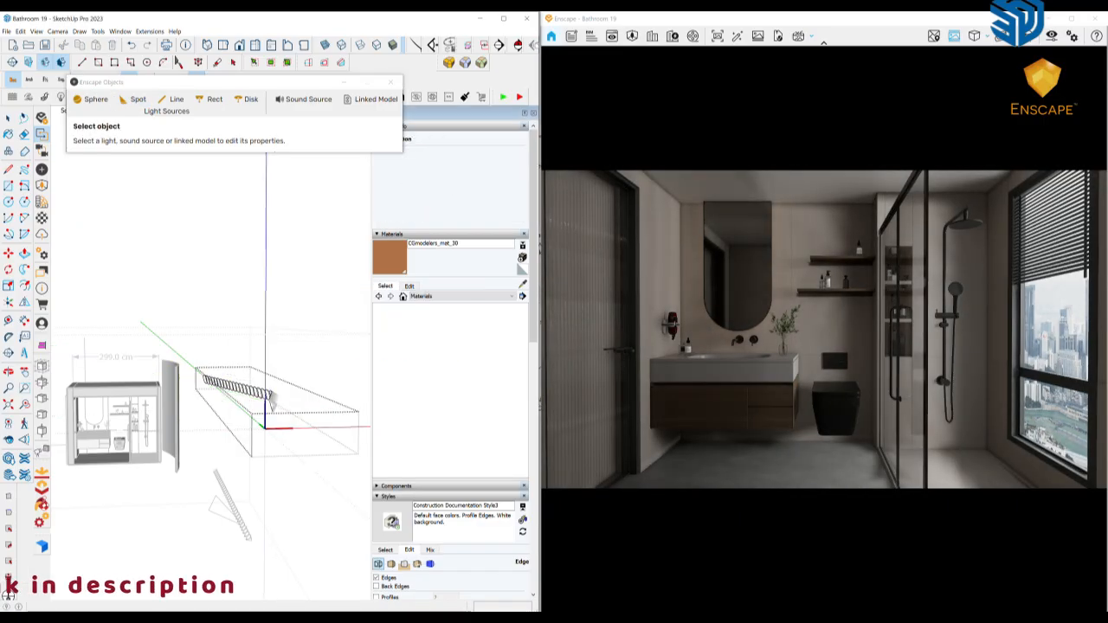
pyautogui.rightClick(283, 316)
pyautogui.click(320, 322)
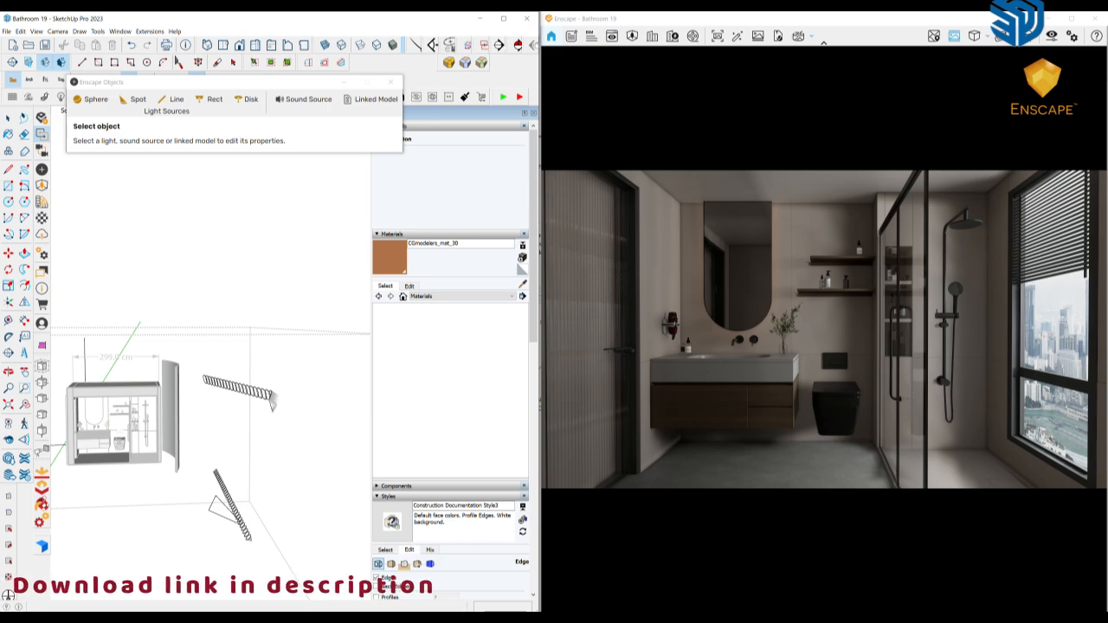
pyautogui.click(390, 82)
pyautogui.rightClick(269, 259)
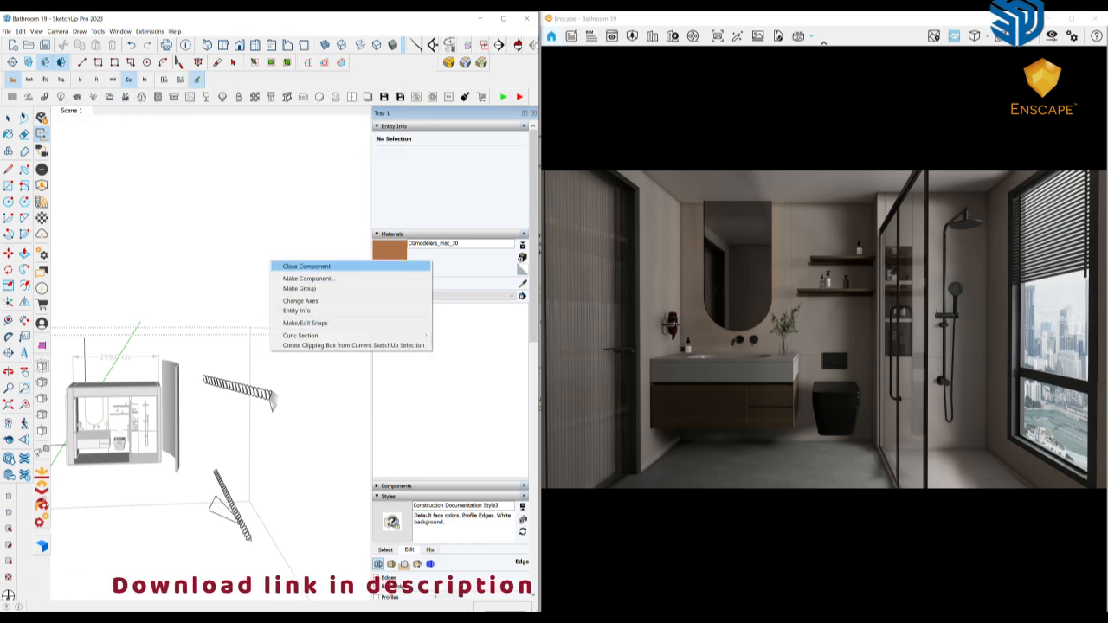
pyautogui.click(305, 266)
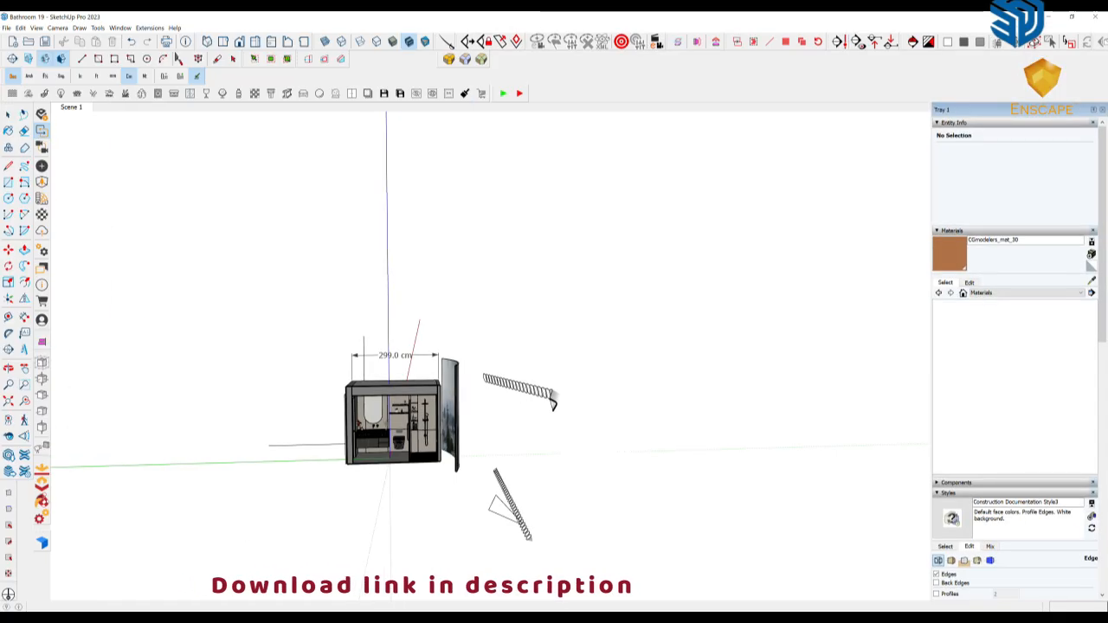
# Return to Scene 1 and measure the bottom front edge of the vanity cabinet
pyautogui.moveTo(519, 389)
pyautogui.mouseDown(button='middle')
pyautogui.moveTo(556, 404)
pyautogui.moveTo(502, 407)
pyautogui.moveTo(467, 446)
pyautogui.moveTo(597, 380)
pyautogui.moveTo(615, 351)
pyautogui.moveTo(476, 400)
pyautogui.moveTo(523, 368)
pyautogui.mouseUp(button='middle')
pyautogui.scroll(4, 507, 400)
pyautogui.scroll(4, 363, 467)
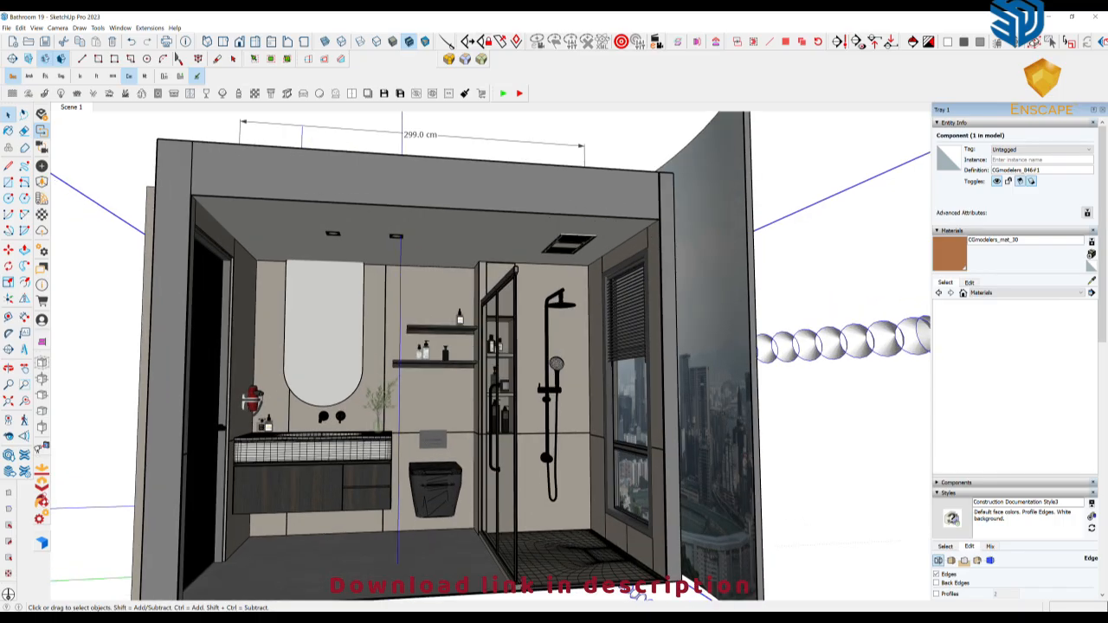
pyautogui.click(71, 108)
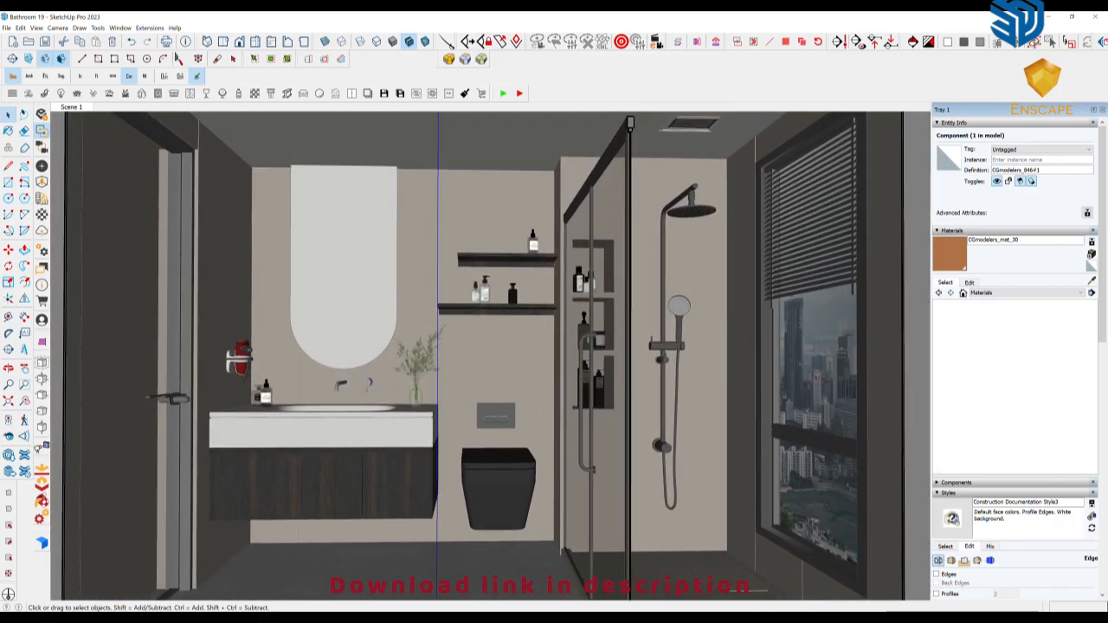
pyautogui.keyDown('shift'); pyautogui.moveTo(324, 550); pyautogui.dragTo(445, 399, button='middle'); pyautogui.keyUp('shift')
pyautogui.scroll(5, 426, 502)
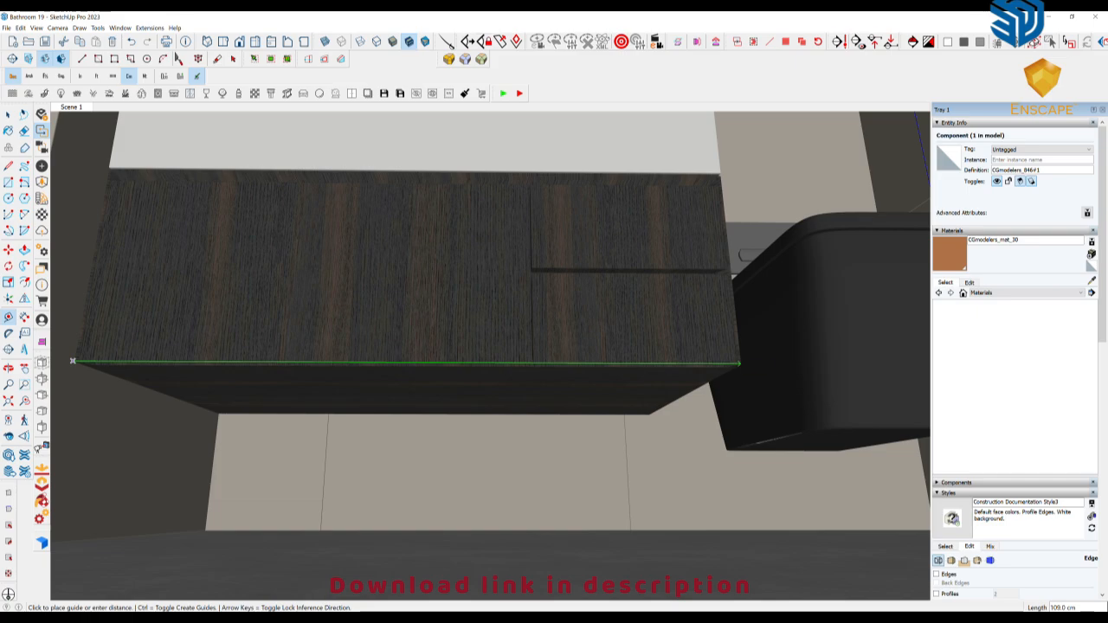
# Insert the light strip "95cm_ceiling.skp" from the Preset and Lights folder near the vanity
pyautogui.moveTo(334, 616)
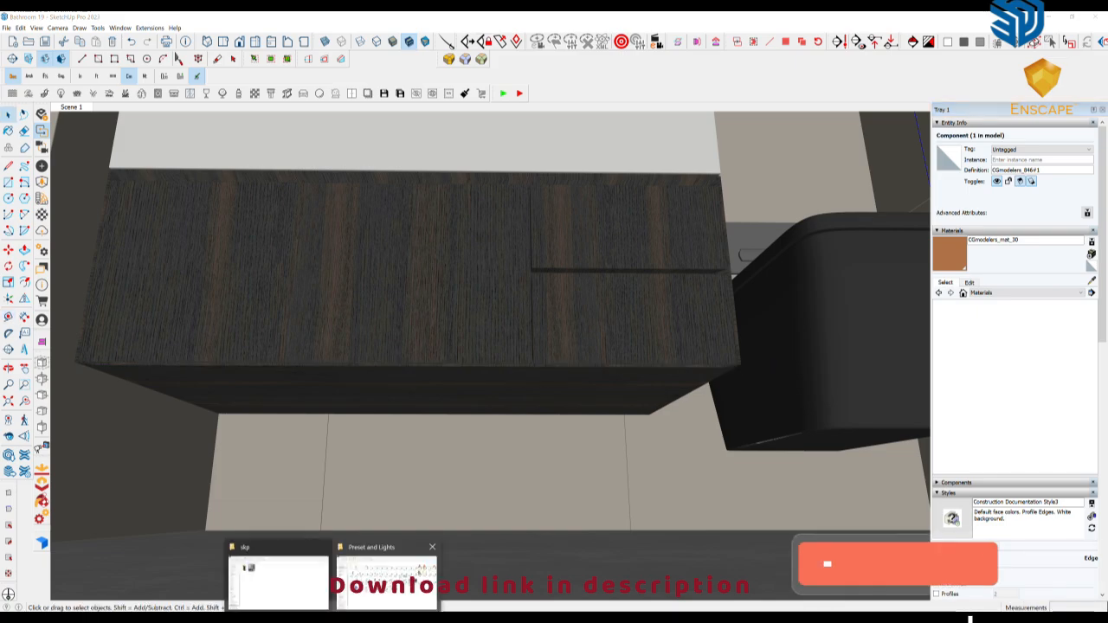
pyautogui.click(385, 575)
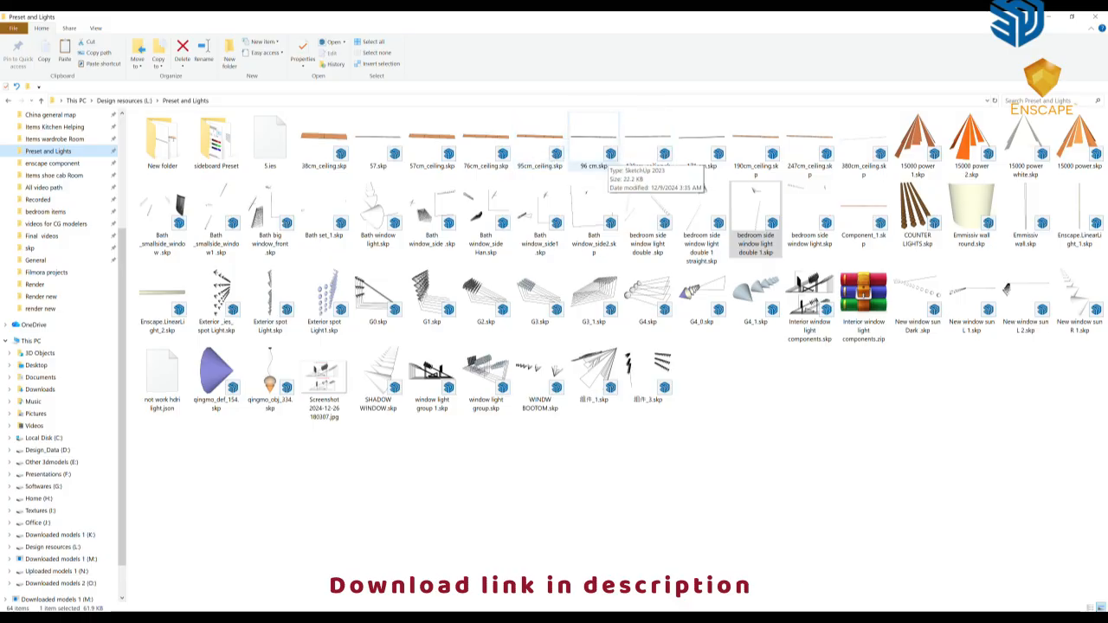
pyautogui.moveTo(539, 143)
pyautogui.mouseDown()
pyautogui.moveTo(485, 541)
pyautogui.moveTo(377, 619)
pyautogui.moveTo(331, 594)
pyautogui.moveTo(317, 559)
pyautogui.moveTo(303, 572)
pyautogui.mouseUp()
pyautogui.moveTo(347, 529); pyautogui.dragTo(388, 520, button='middle')
pyautogui.scroll(-4, 383, 539)
pyautogui.scroll(3, 396, 518)
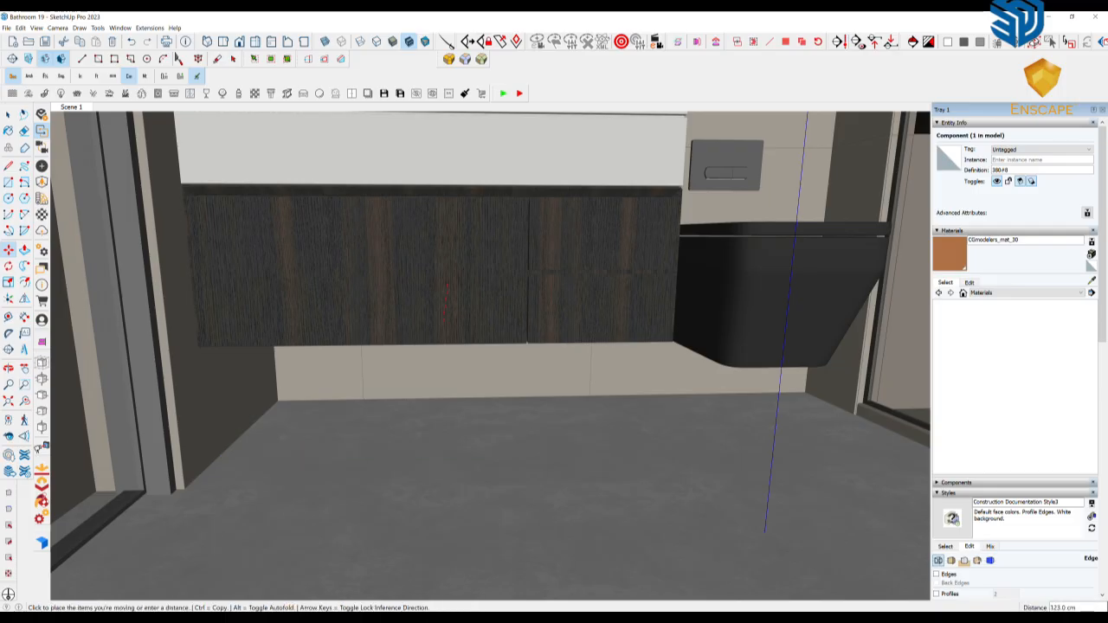
# Move the light strip on the floor about 18 cm outward, away from the vanity cabinet
pyautogui.scroll(2, 438, 275)
pyautogui.moveTo(438, 277); pyautogui.dragTo(467, 221, button='middle')
pyautogui.moveTo(468, 221); pyautogui.dragTo(381, 346, button='middle')
pyautogui.click(353, 434)
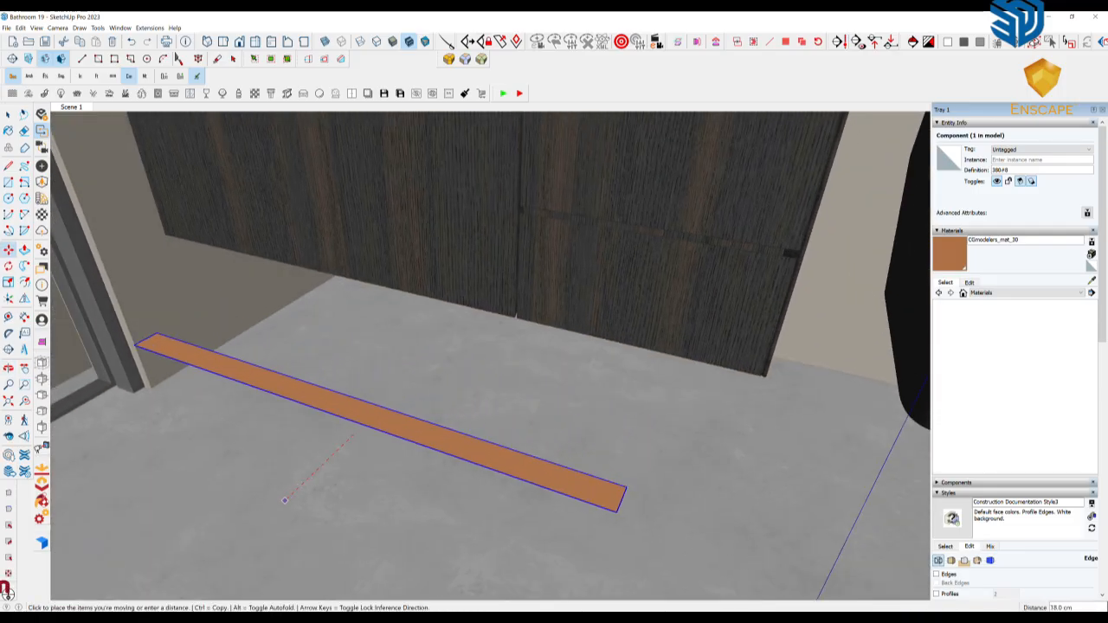
pyautogui.click(277, 505)
# Rotate the light strip by 30 degrees about its long axis so it tilts beneath the vanity
pyautogui.moveTo(544, 484)
pyautogui.mouseDown(button='middle')
pyautogui.moveTo(543, 387)
pyautogui.moveTo(390, 339)
pyautogui.moveTo(458, 387)
pyautogui.moveTo(530, 481)
pyautogui.mouseUp(button='middle')
pyautogui.scroll(3, 543, 387)
pyautogui.scroll(4, 423, 367)
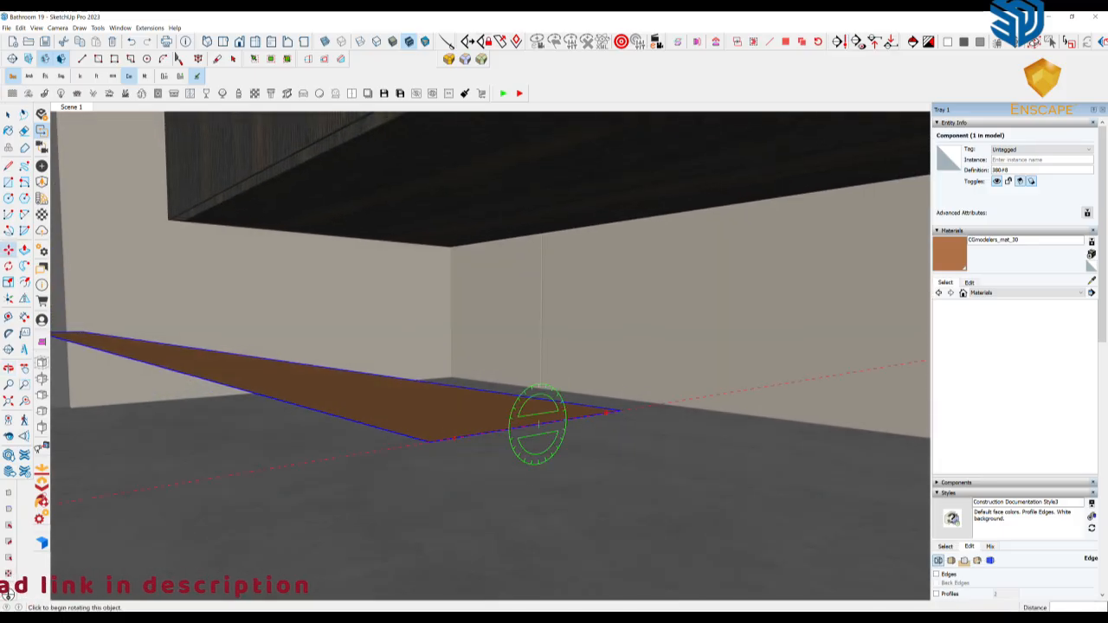
pyautogui.click(610, 412)
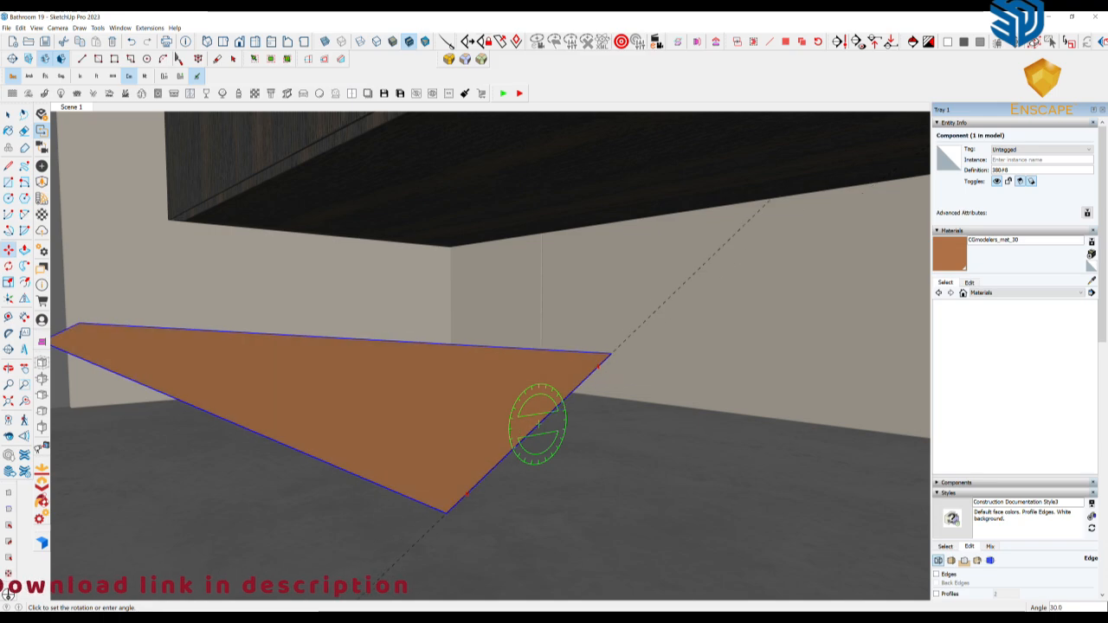
pyautogui.click(595, 363)
pyautogui.hotkey('ctrl', 'z')
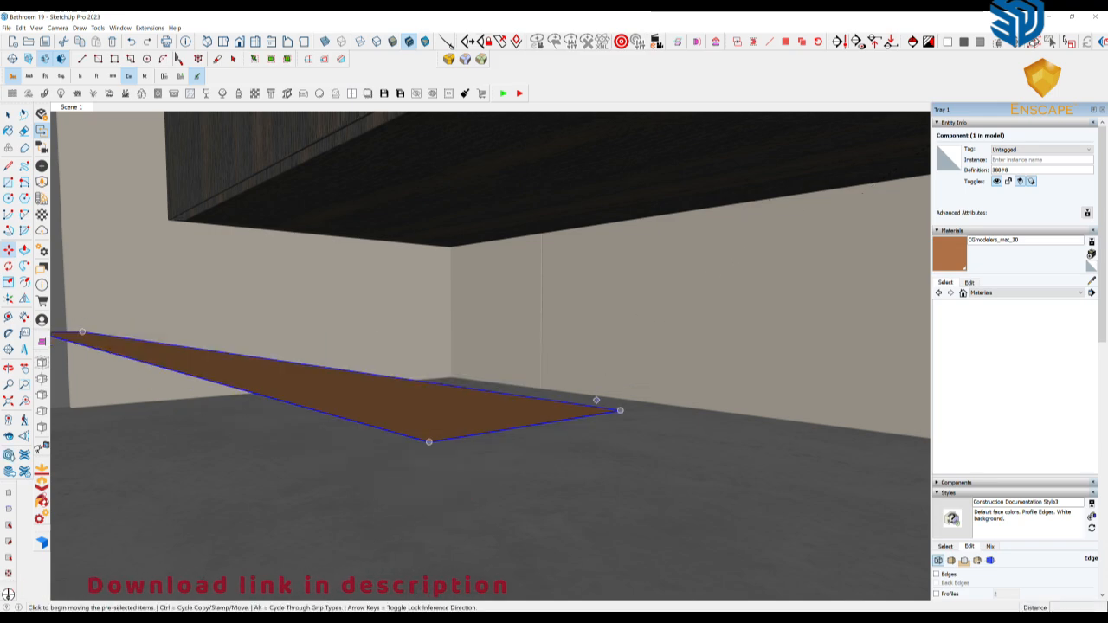
pyautogui.click(617, 412)
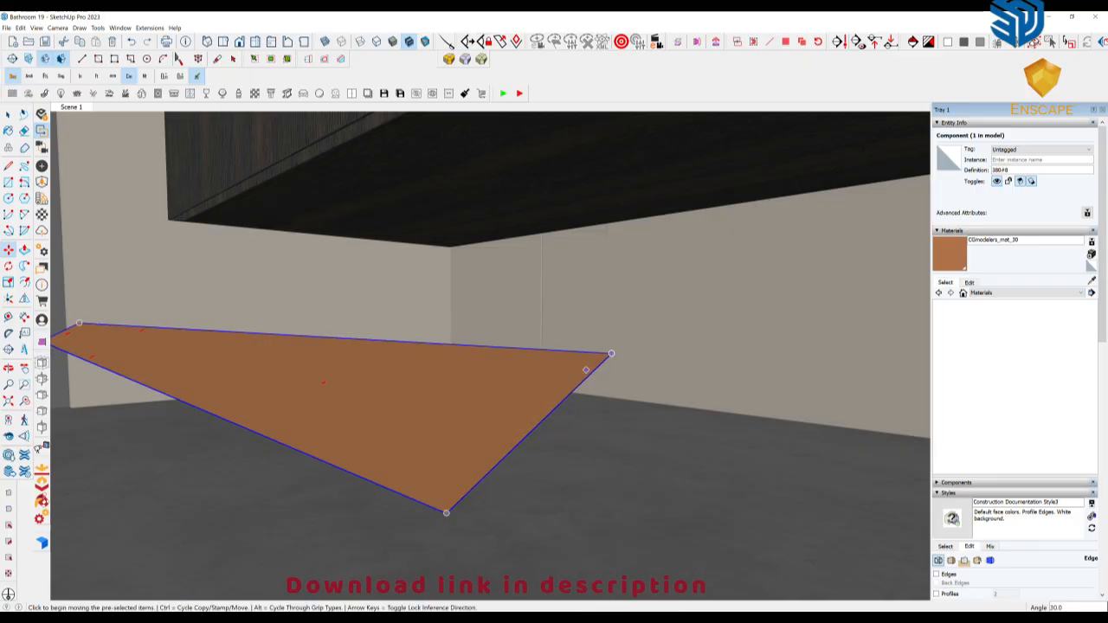
# Align the light strip with the outer end of the vanity cabinet and with the back wall
pyautogui.moveTo(586, 370); pyautogui.dragTo(744, 320, button='middle')
pyautogui.scroll(-4, 536, 416)
pyautogui.moveTo(485, 442); pyautogui.dragTo(502, 438, button='middle')
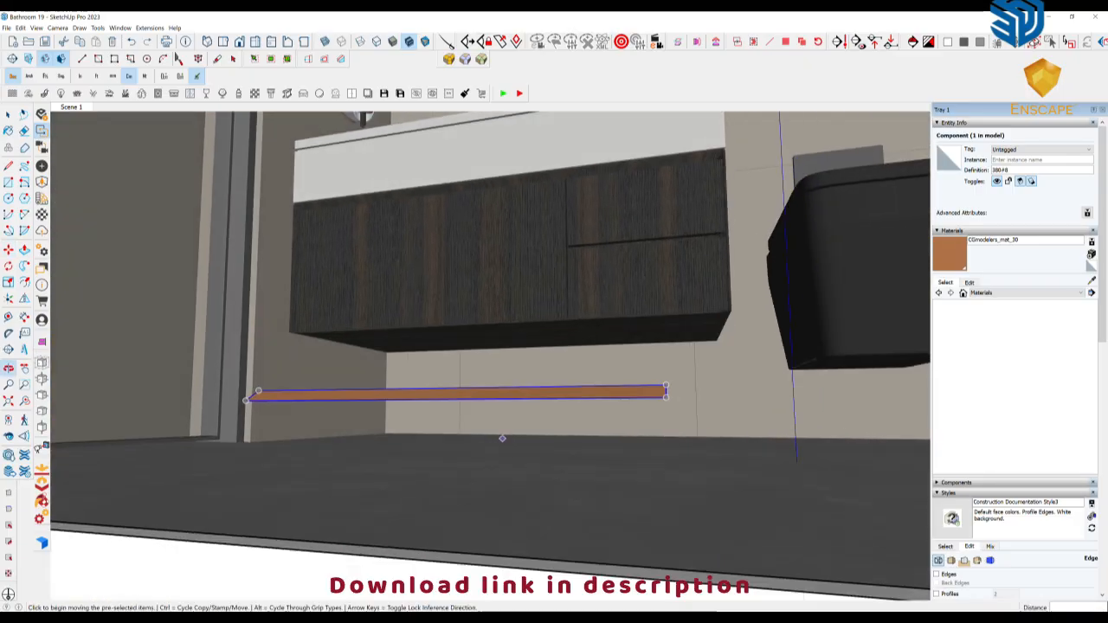
pyautogui.click(42, 342)
pyautogui.moveTo(606, 334); pyautogui.dragTo(520, 359, button='middle')
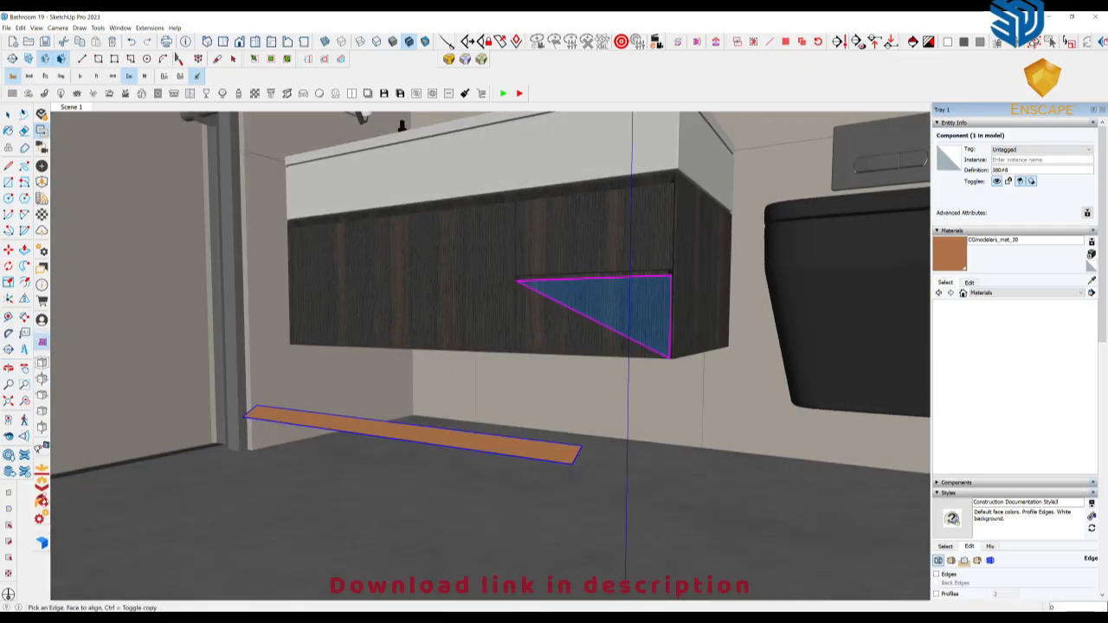
pyautogui.click(695, 299)
pyautogui.click(619, 403)
pyautogui.scroll(3, 623, 398)
pyautogui.moveTo(619, 398); pyautogui.dragTo(632, 359, button='middle')
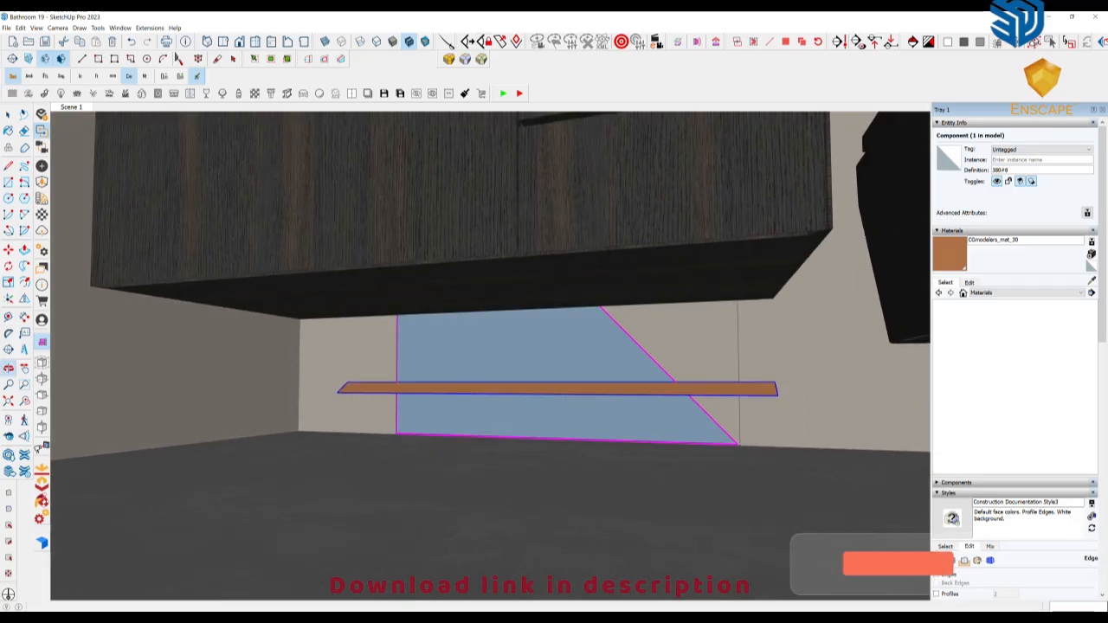
# Align the light strip to the underside of the vanity cabinet so it sits directly beneath it
pyautogui.click(554, 282)
pyautogui.scroll(3, 388, 350)
pyautogui.moveTo(385, 357); pyautogui.dragTo(447, 352, button='middle')
pyautogui.press('space')
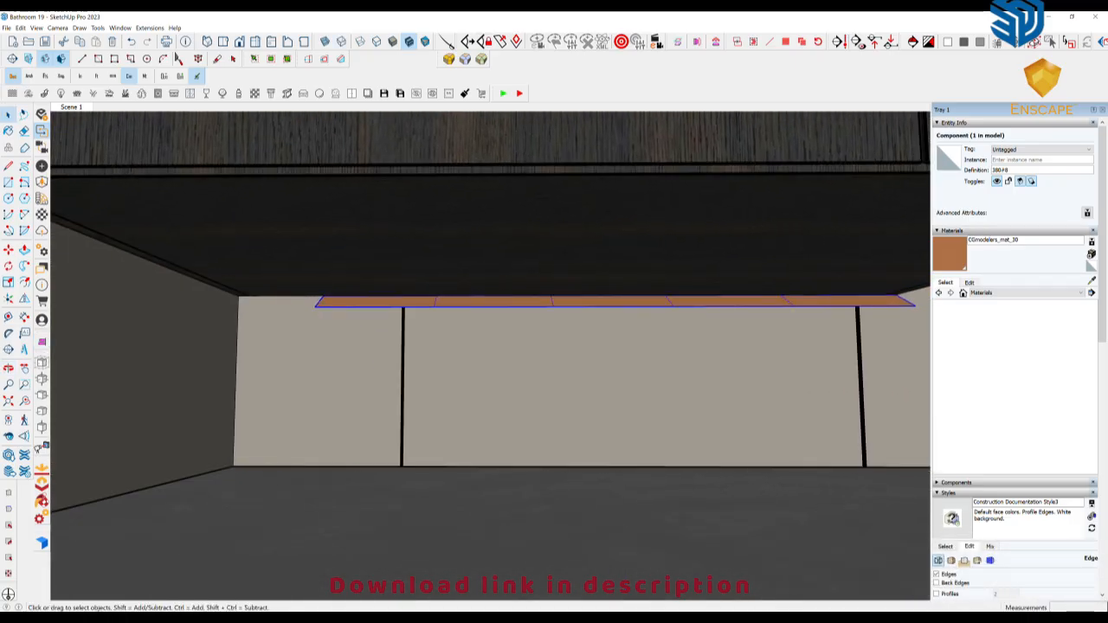
# Inside the strip component, copy the end rectangular light 18 cm along the strip to extend it to the side wall
pyautogui.doubleClick(378, 302)
pyautogui.click(378, 302)
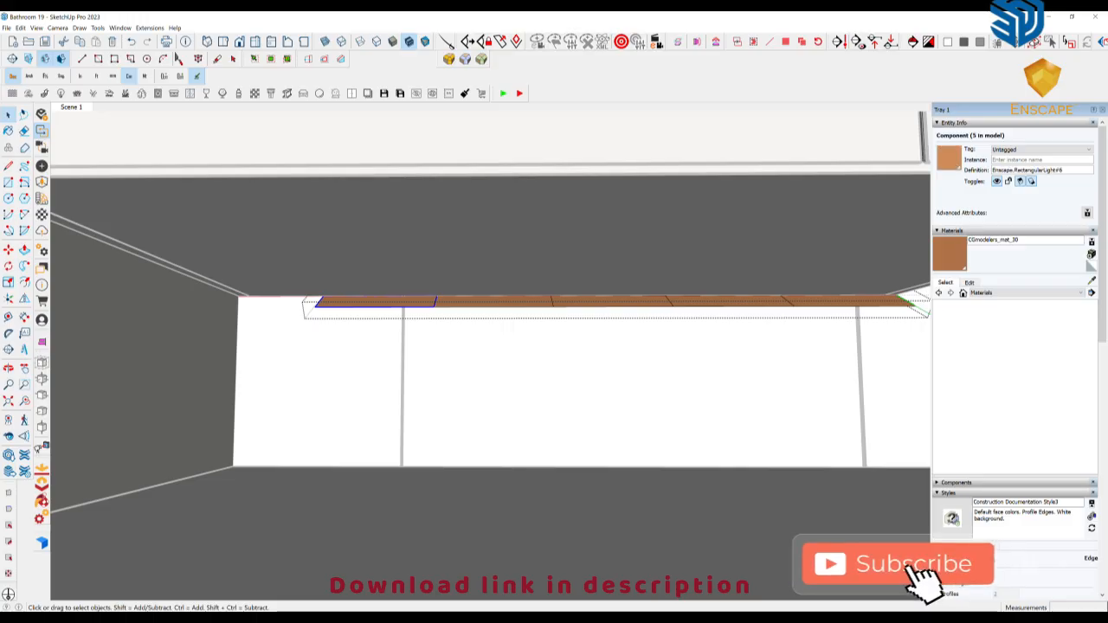
pyautogui.press('m')
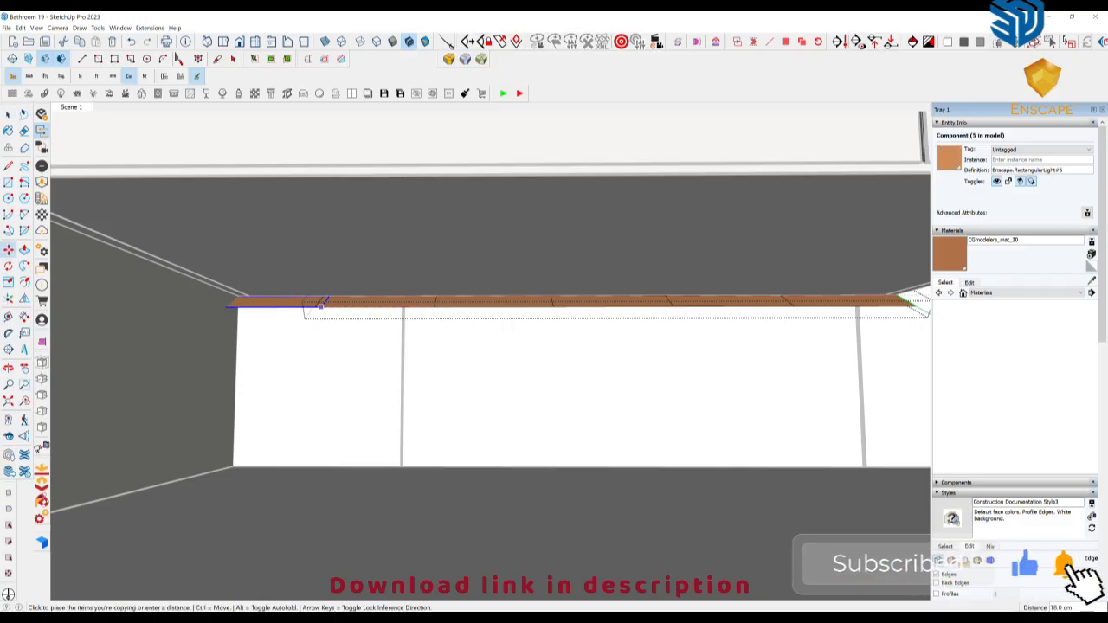
pyautogui.moveTo(324, 386); pyautogui.dragTo(366, 413, button='middle')
pyautogui.rightClick(366, 413)
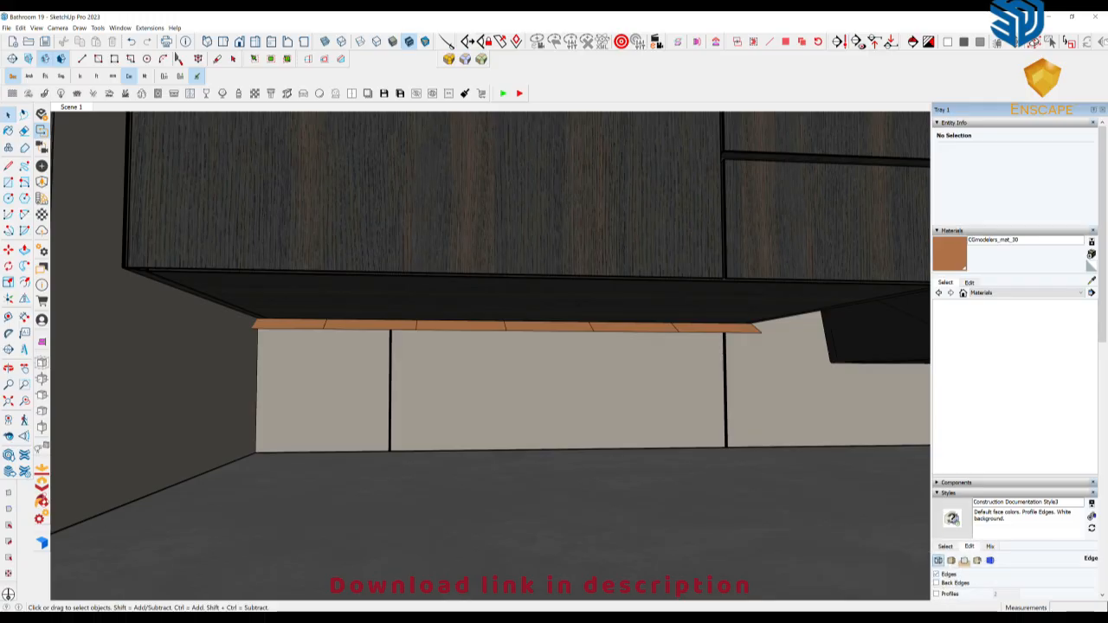
# Shift the under-vanity light strip about 4 cm toward the door-side wall and check it in the Enscape render
pyautogui.scroll(-7, 549, 387)
pyautogui.moveTo(547, 387); pyautogui.dragTo(511, 379, button='middle')
pyautogui.scroll(3, 511, 379)
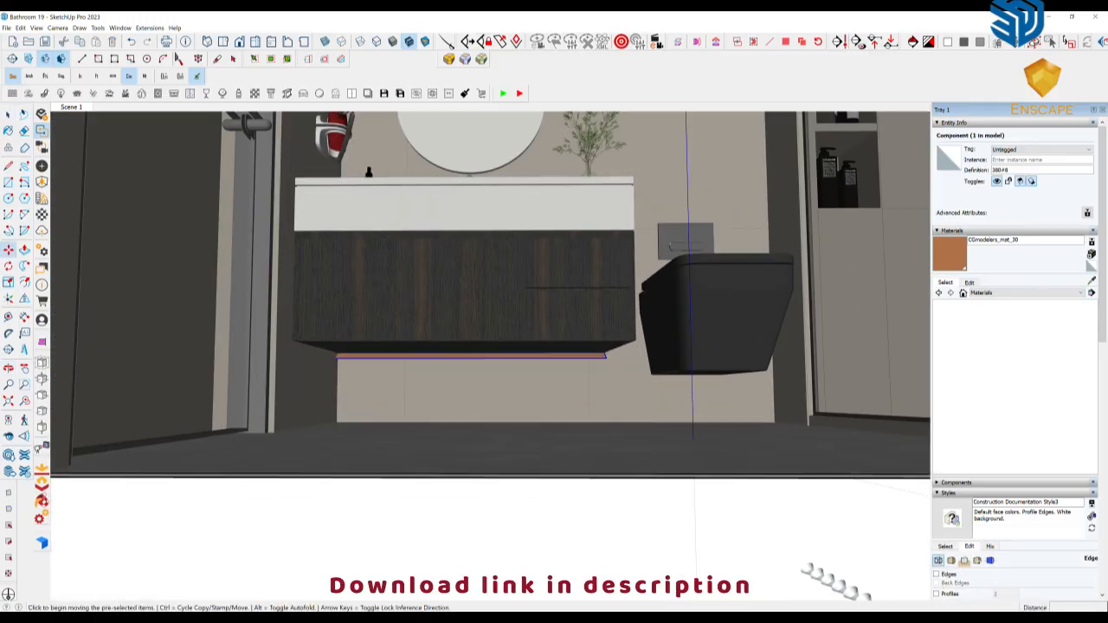
pyautogui.moveTo(358, 618)
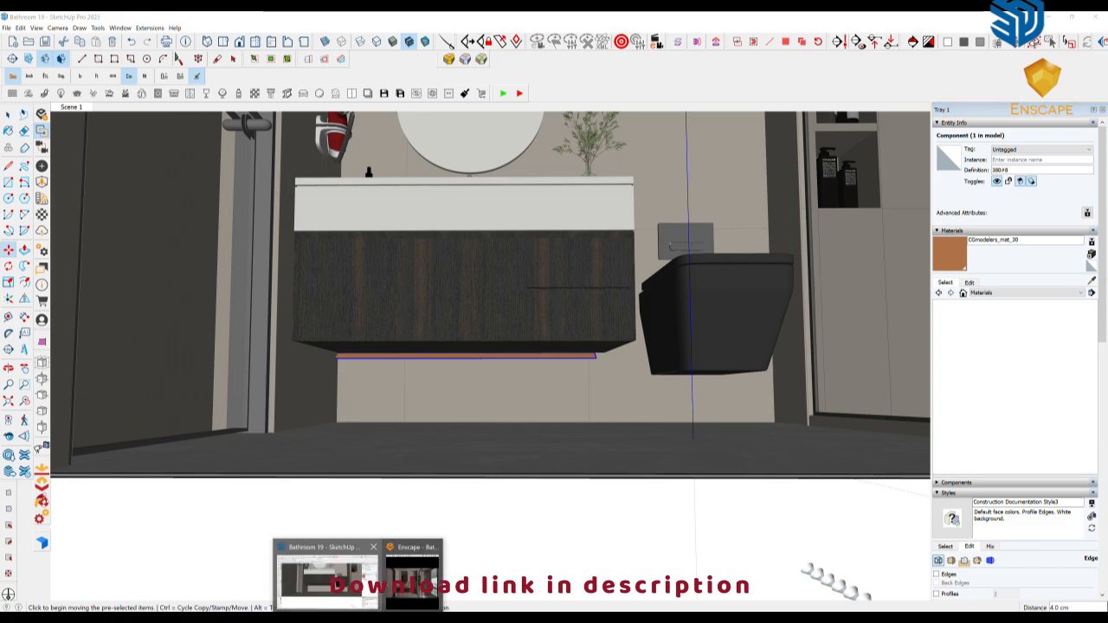
pyautogui.click(412, 575)
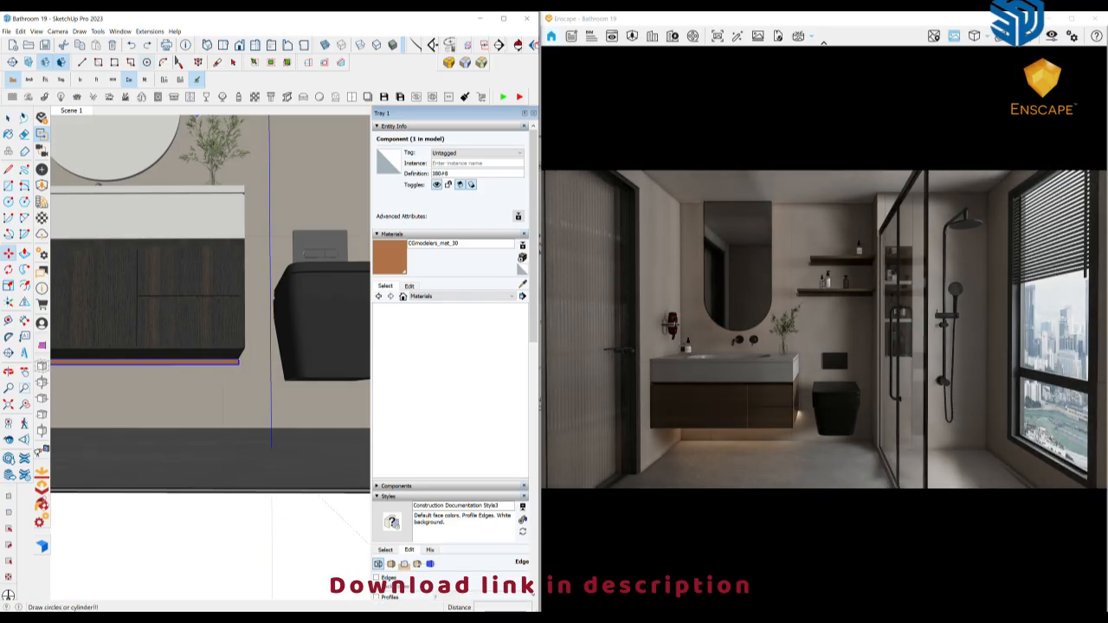
pyautogui.hotkey('ctrl', 'y')
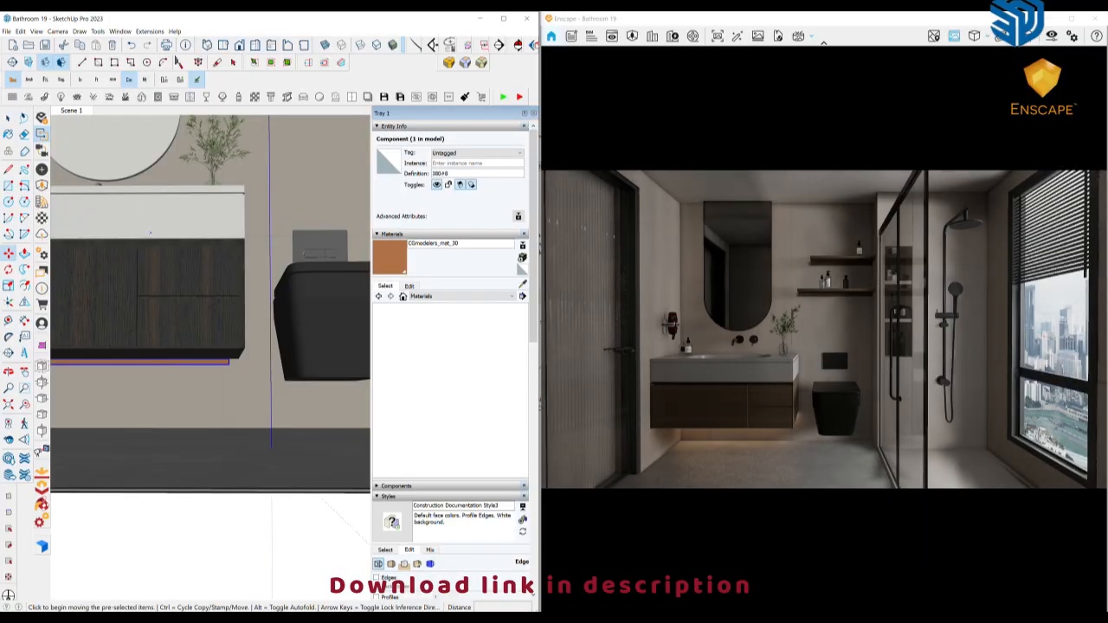
# Measure the depth and length of the lower wall shelf's underside above the toilet
pyautogui.moveTo(192, 292); pyautogui.dragTo(206, 329, button='middle')
pyautogui.moveTo(178, 285); pyautogui.dragTo(189, 402, button='middle')
pyautogui.scroll(3, 297, 248)
pyautogui.moveTo(297, 249); pyautogui.dragTo(246, 263, button='middle')
pyautogui.scroll(1, 241, 273)
pyautogui.scroll(2, 242, 272)
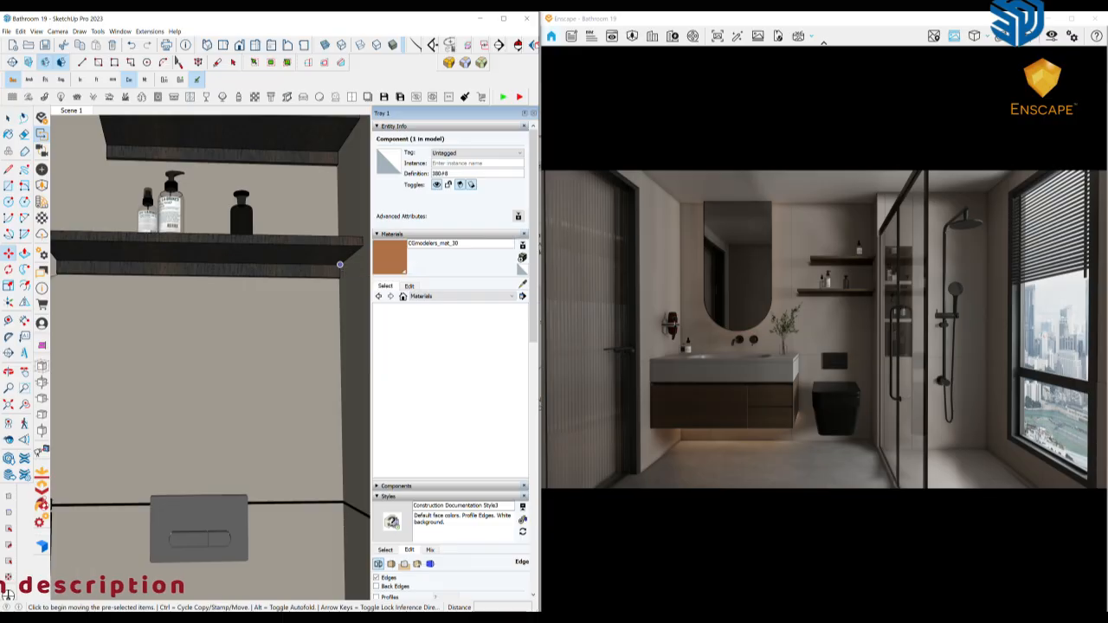
pyautogui.moveTo(316, 284); pyautogui.dragTo(313, 284, button='middle')
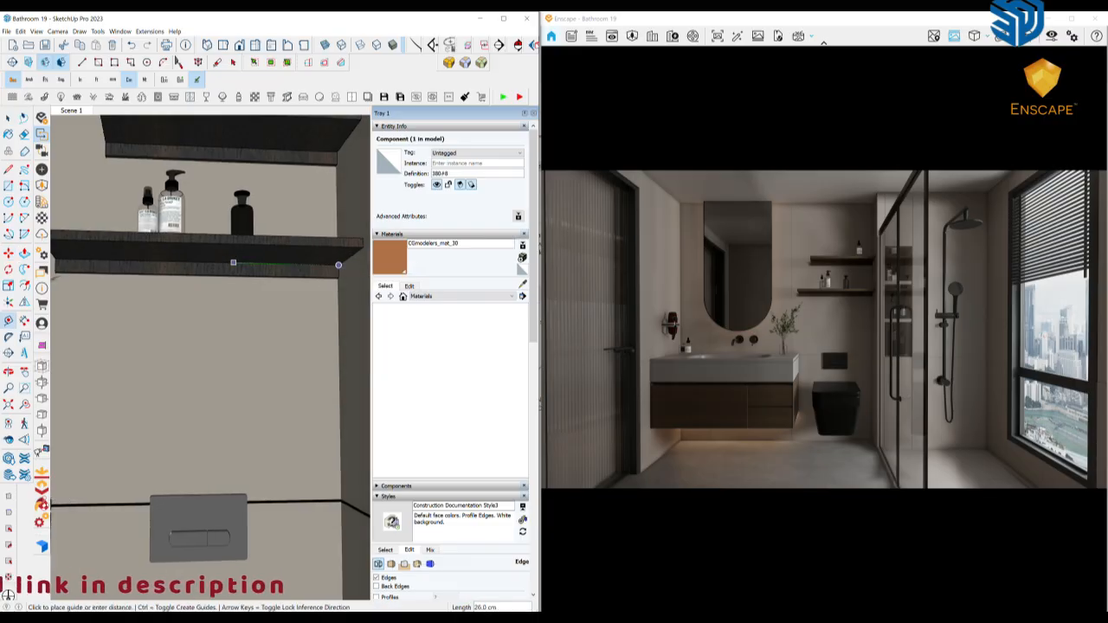
pyautogui.moveTo(232, 262); pyautogui.dragTo(296, 267, button='middle')
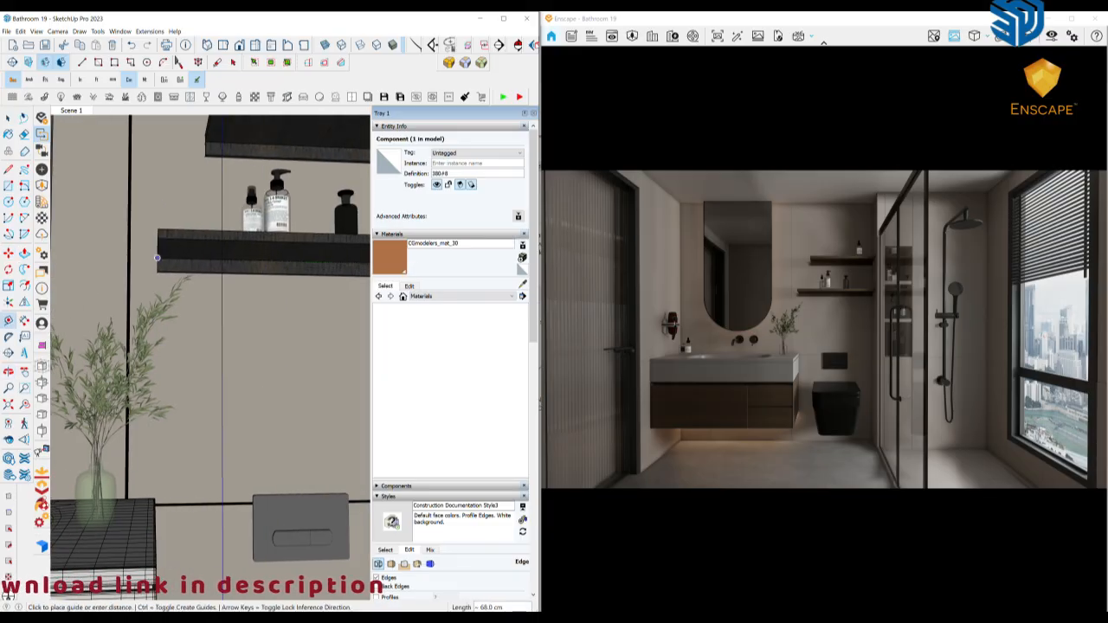
pyautogui.moveTo(157, 258); pyautogui.dragTo(85, 264, button='middle')
pyautogui.scroll(-1, 186, 373)
pyautogui.moveTo(186, 372); pyautogui.dragTo(161, 371, button='middle')
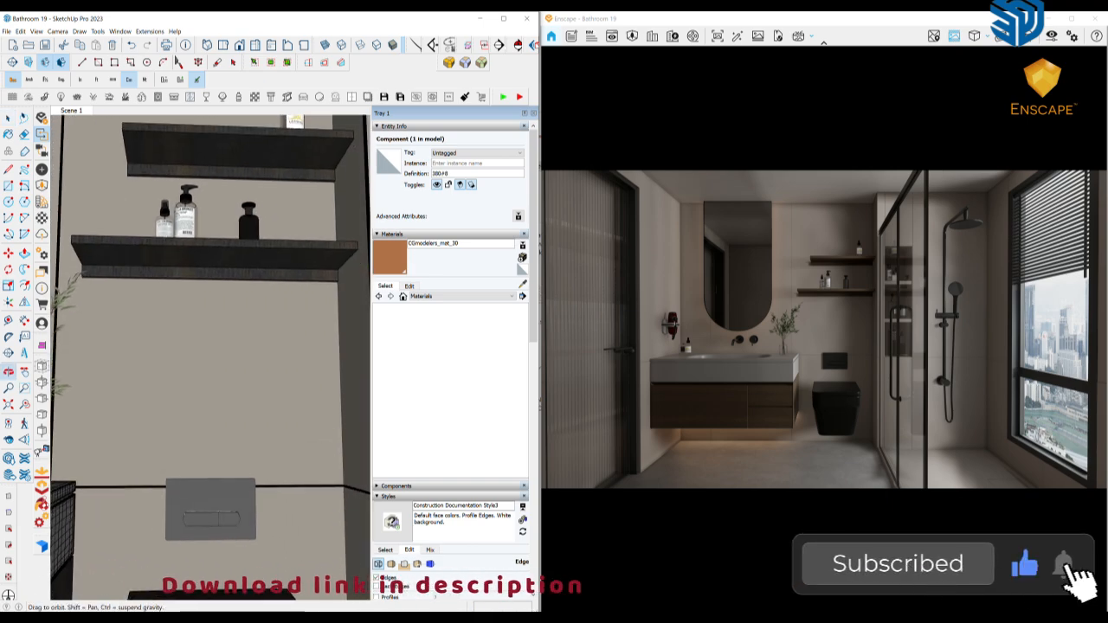
# Browse the Preset and Lights folder for a light strip that fits the wall shelves
pyautogui.moveTo(334, 618)
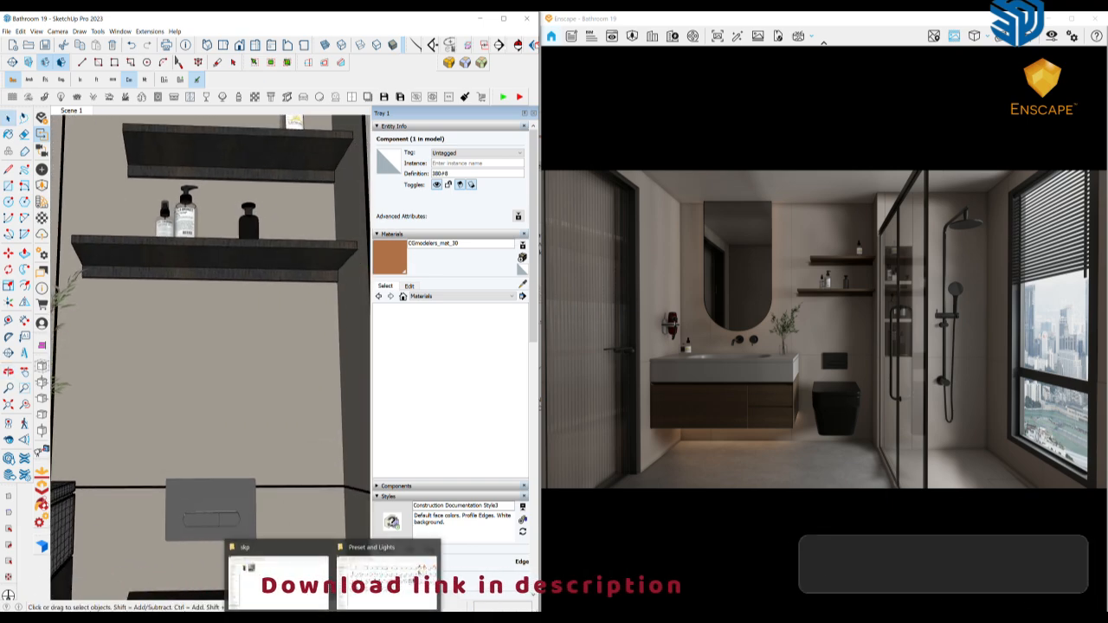
pyautogui.click(386, 578)
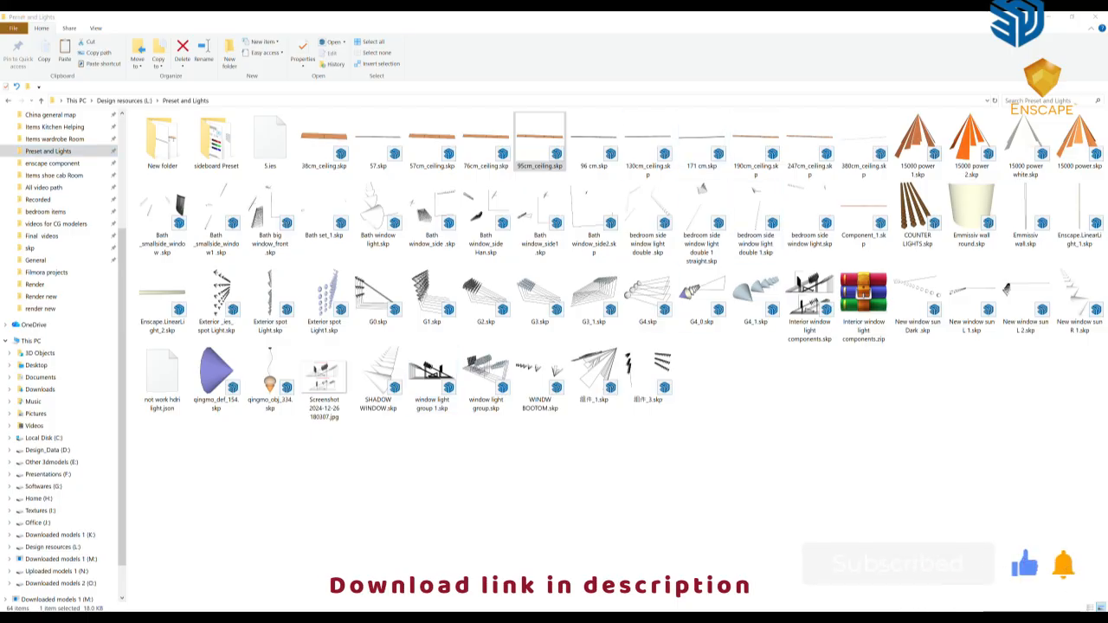
pyautogui.moveTo(355, 616)
pyautogui.click(331, 578)
pyautogui.moveTo(208, 363); pyautogui.dragTo(210, 348, button='middle')
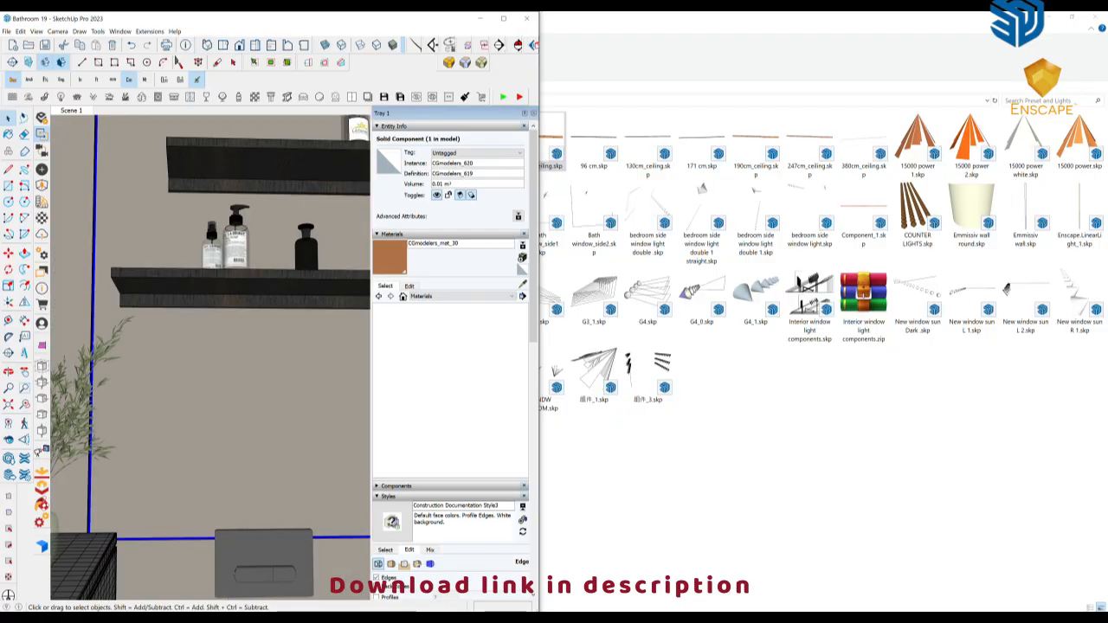
pyautogui.click(357, 616)
pyautogui.click(390, 577)
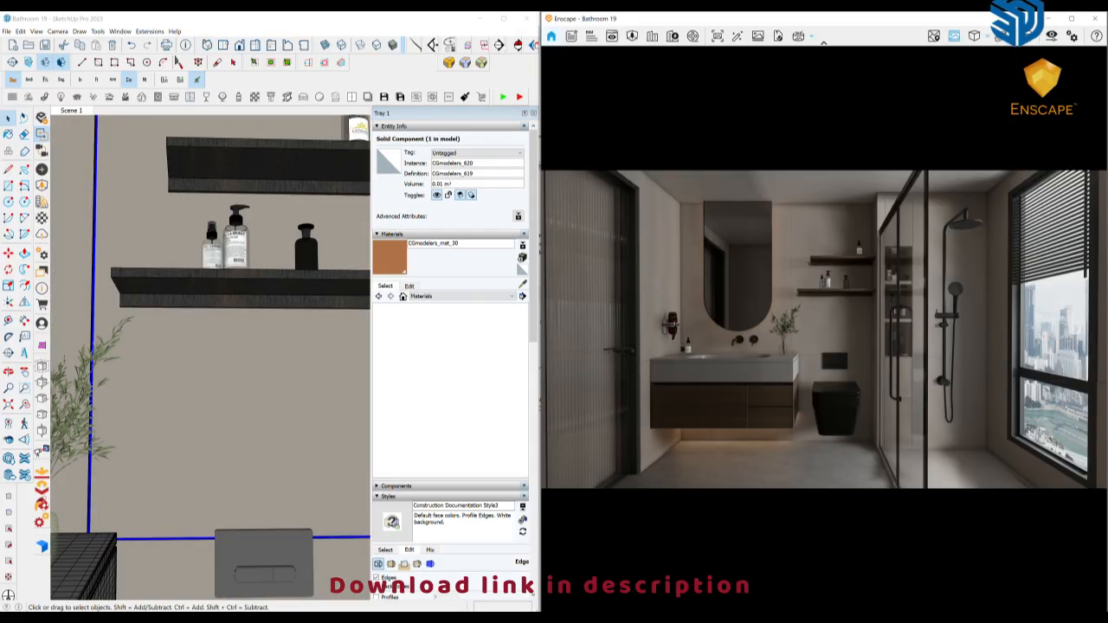
pyautogui.keyDown('shift'); pyautogui.moveTo(243, 346); pyautogui.dragTo(179, 399, button='middle'); pyautogui.keyUp('shift')
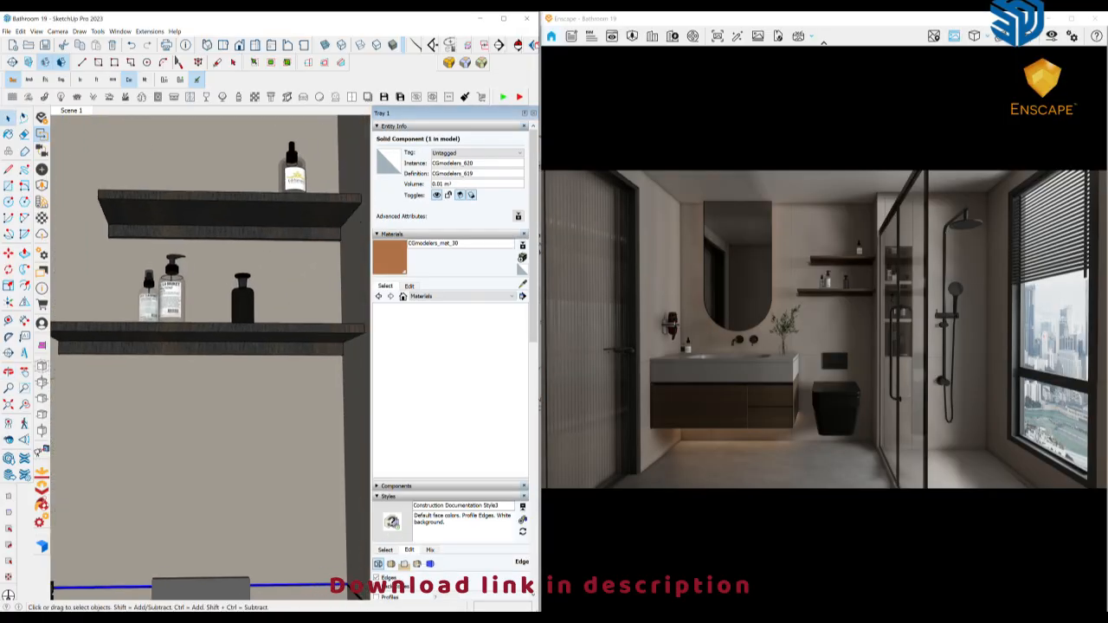
# Insert the light strip "76cm_ceiling.skp" from the skp folder and move it about 58 cm into the room
pyautogui.click(334, 617)
pyautogui.click(279, 578)
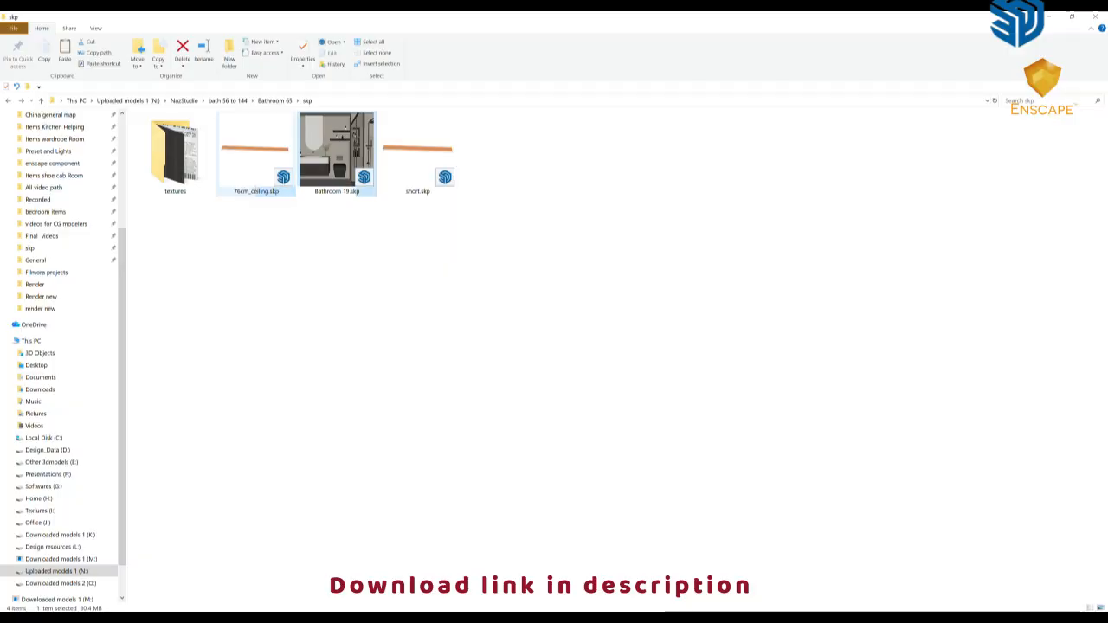
pyautogui.moveTo(255, 151)
pyautogui.mouseDown()
pyautogui.moveTo(379, 509)
pyautogui.moveTo(364, 610)
pyautogui.moveTo(260, 487)
pyautogui.mouseUp()
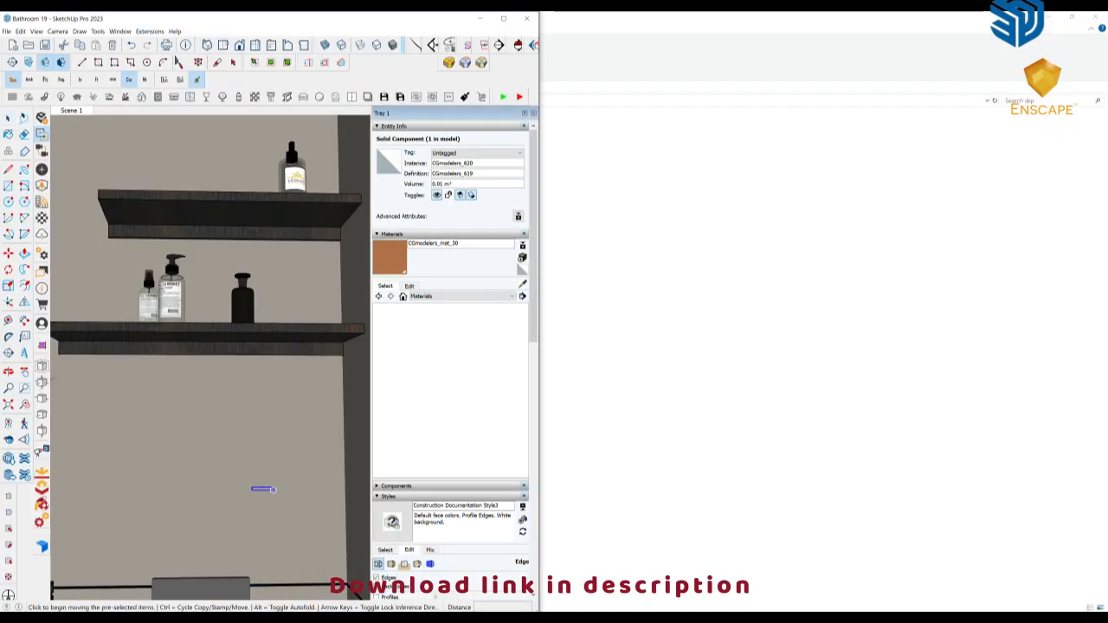
pyautogui.scroll(-5, 248, 475)
pyautogui.moveTo(198, 387); pyautogui.dragTo(243, 414, button='middle')
pyautogui.click(183, 309)
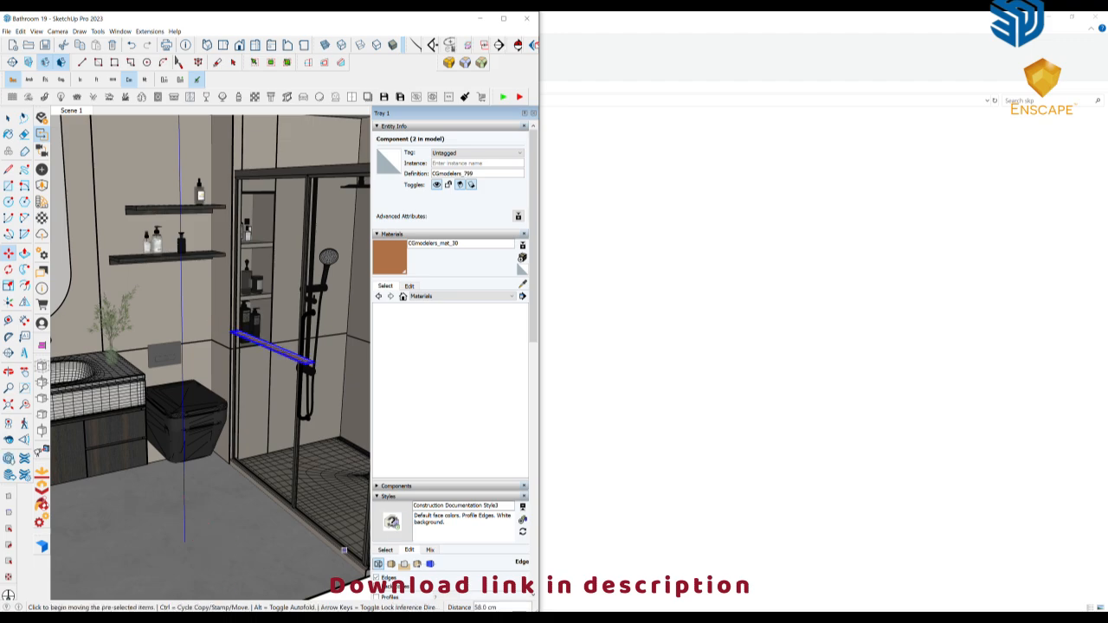
# Turn off edge display and rotate the light strip 90 degrees horizontally so it runs parallel to the wall shelves
pyautogui.click(376, 577)
pyautogui.moveTo(286, 342); pyautogui.dragTo(298, 368, button='middle')
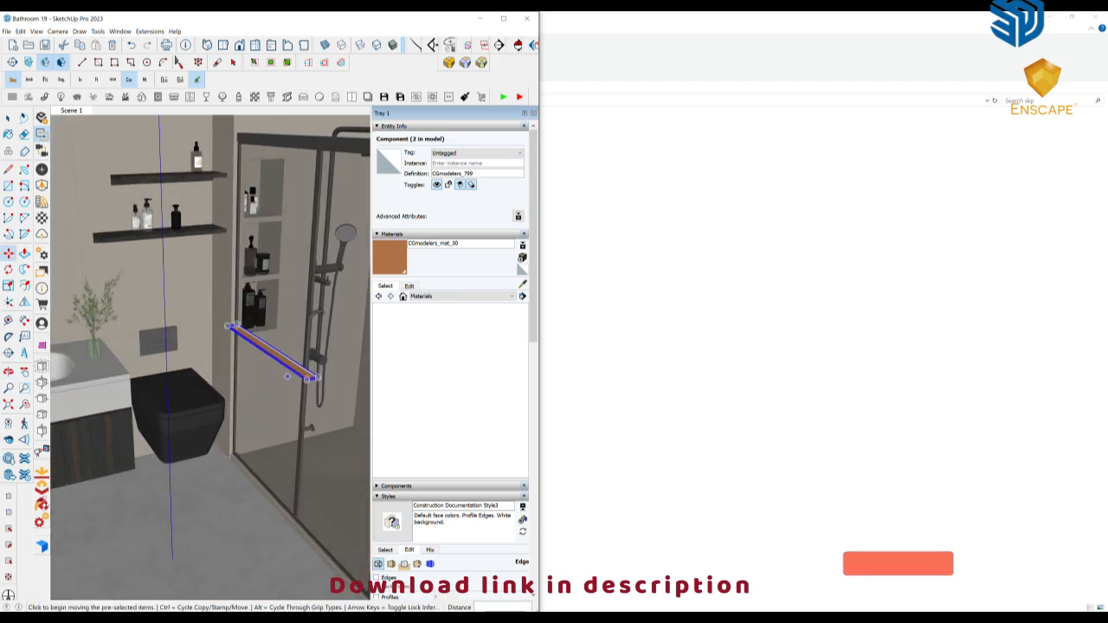
pyautogui.click(303, 372)
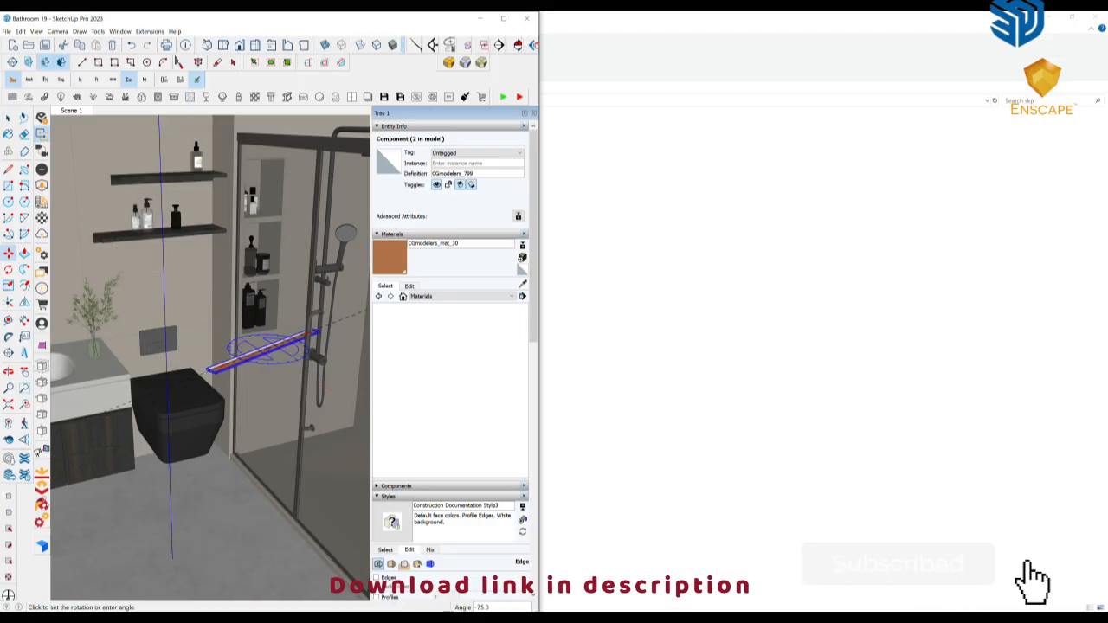
pyautogui.click(329, 389)
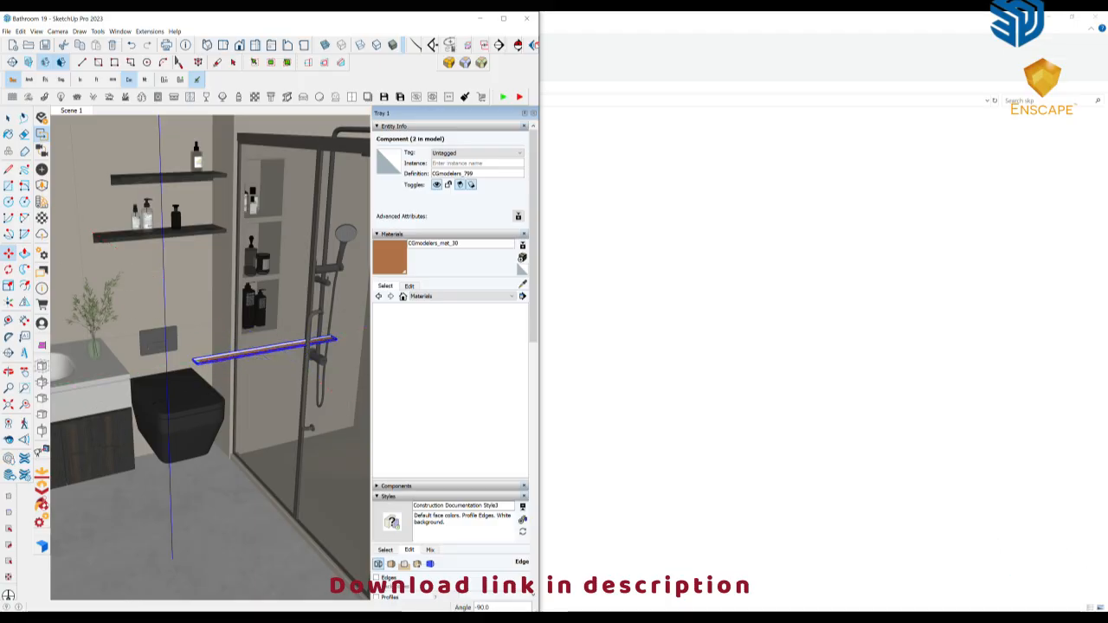
# Shift the light strip toward the toilet area and align it to the wall and the underside of the lower shelf
pyautogui.scroll(3, 156, 347)
pyautogui.moveTo(156, 346); pyautogui.dragTo(134, 332, button='middle')
pyautogui.click(182, 269)
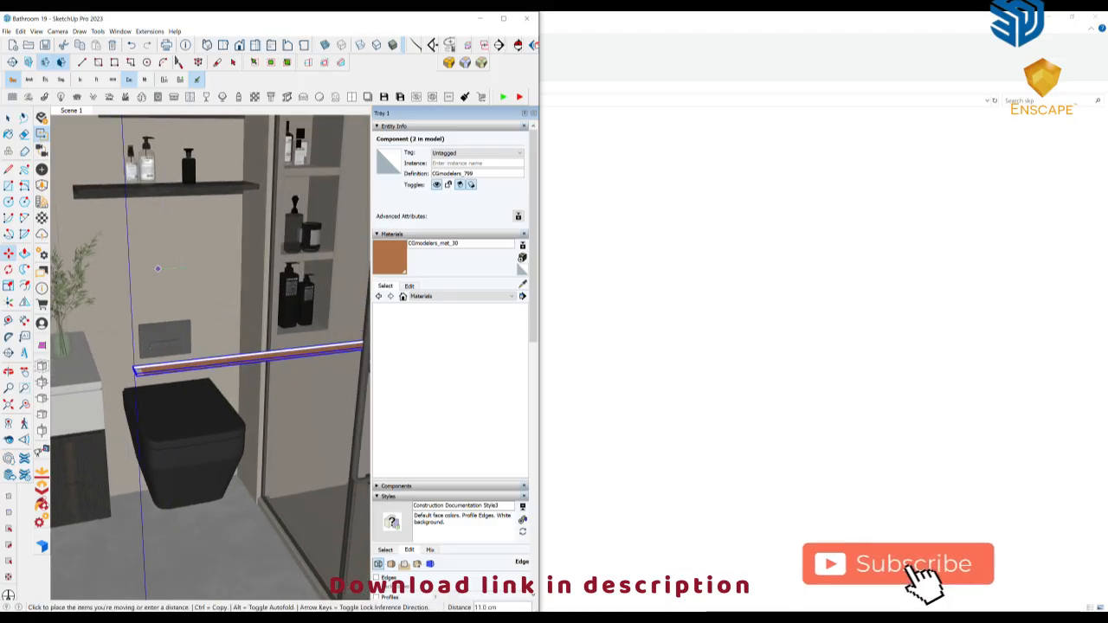
pyautogui.click(42, 346)
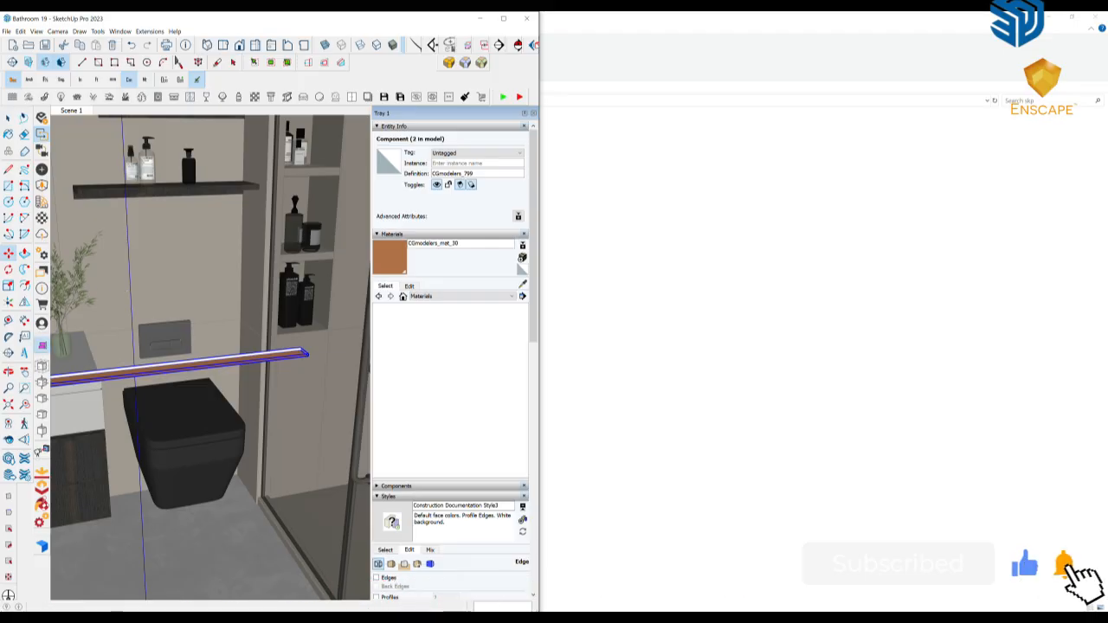
pyautogui.click(201, 224)
pyautogui.scroll(3, 195, 221)
pyautogui.moveTo(195, 221); pyautogui.dragTo(336, 208, button='middle')
pyautogui.click(219, 212)
pyautogui.click(208, 184)
# Move the light strip into its final position beneath the lower wall shelf
pyautogui.press('m')
pyautogui.scroll(2, 208, 184)
pyautogui.click(216, 158)
pyautogui.scroll(2, 223, 160)
pyautogui.moveTo(268, 208); pyautogui.dragTo(225, 259, button='middle')
pyautogui.moveTo(197, 339); pyautogui.dragTo(188, 316, button='middle')
pyautogui.scroll(-3, 189, 313)
pyautogui.click(265, 302)
pyautogui.moveTo(265, 302); pyautogui.dragTo(211, 311, button='middle')
pyautogui.press('space')
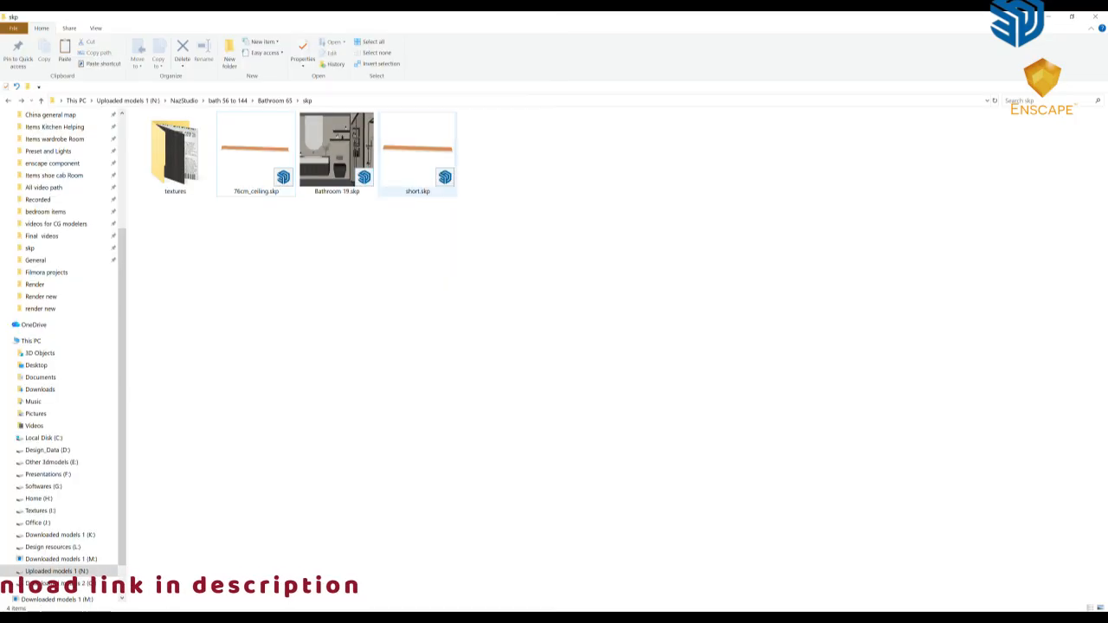
# Insert the light strip "short.skp" from the skp folder and rotate it 90 degrees to run parallel to the shelves
pyautogui.moveTo(417, 151)
pyautogui.mouseDown()
pyautogui.moveTo(389, 496)
pyautogui.moveTo(367, 573)
pyautogui.moveTo(309, 556)
pyautogui.moveTo(198, 248)
pyautogui.moveTo(206, 283)
pyautogui.mouseUp()
pyautogui.scroll(-10, 206, 283)
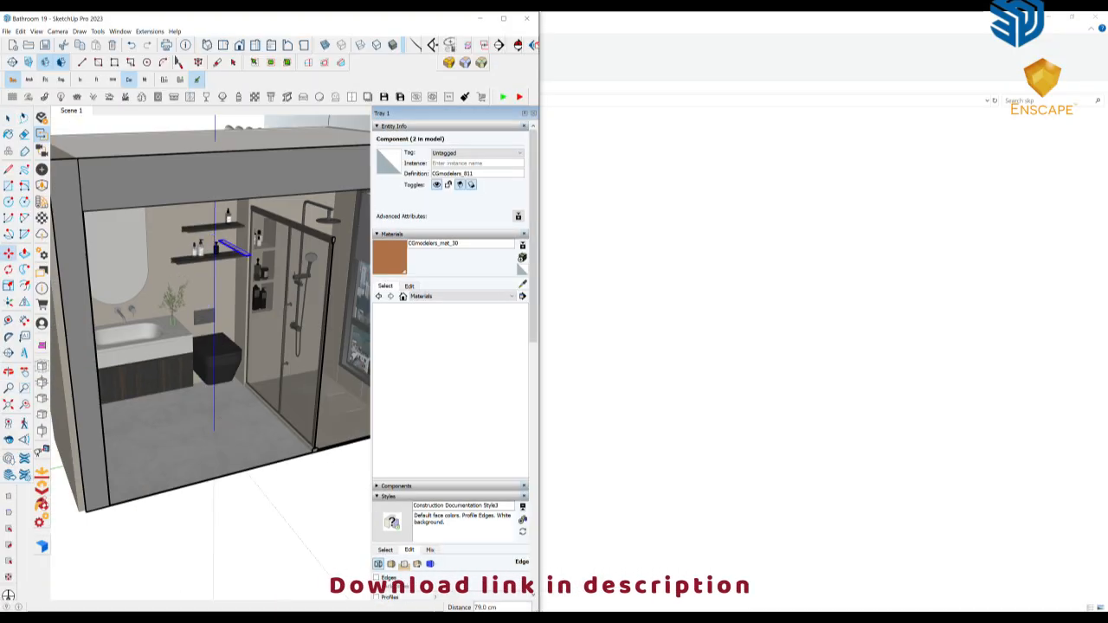
pyautogui.scroll(5, 256, 247)
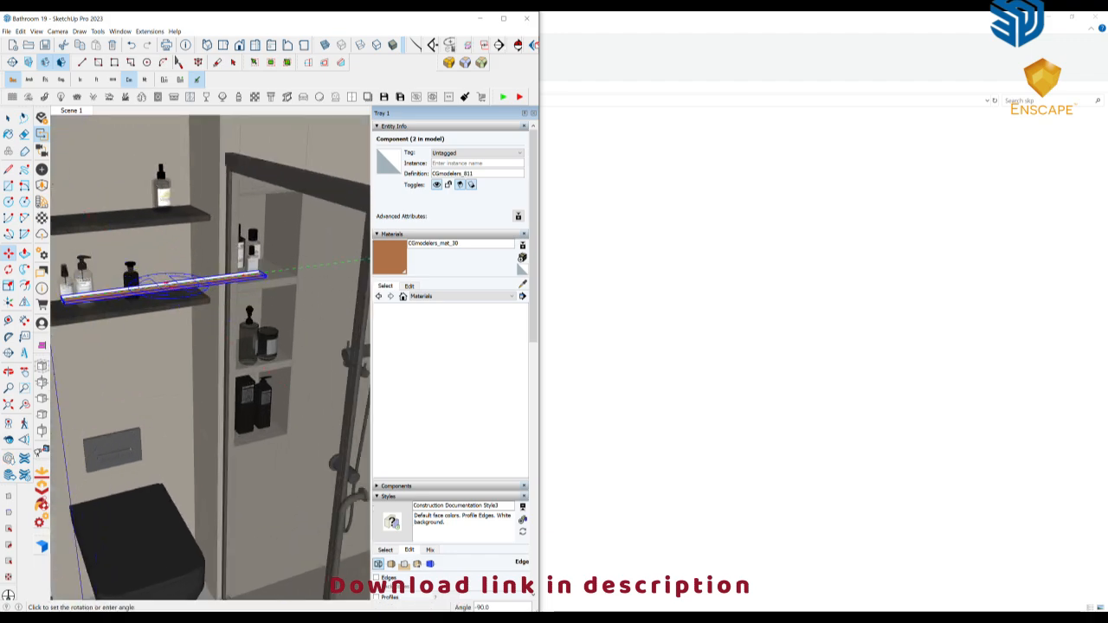
# Align the short light strip to the back wall and to the underside of the upper wall shelf
pyautogui.moveTo(102, 294)
pyautogui.mouseDown(button='middle')
pyautogui.moveTo(128, 289)
pyautogui.moveTo(58, 337)
pyautogui.mouseUp(button='middle')
pyautogui.click(44, 346)
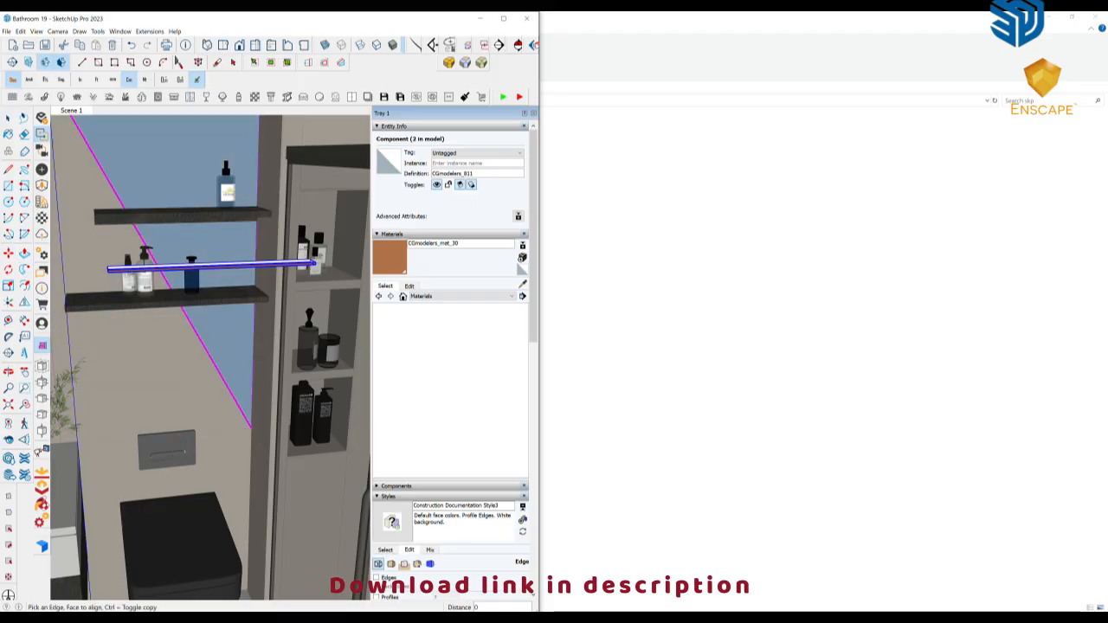
pyautogui.click(215, 260)
pyautogui.scroll(3, 246, 269)
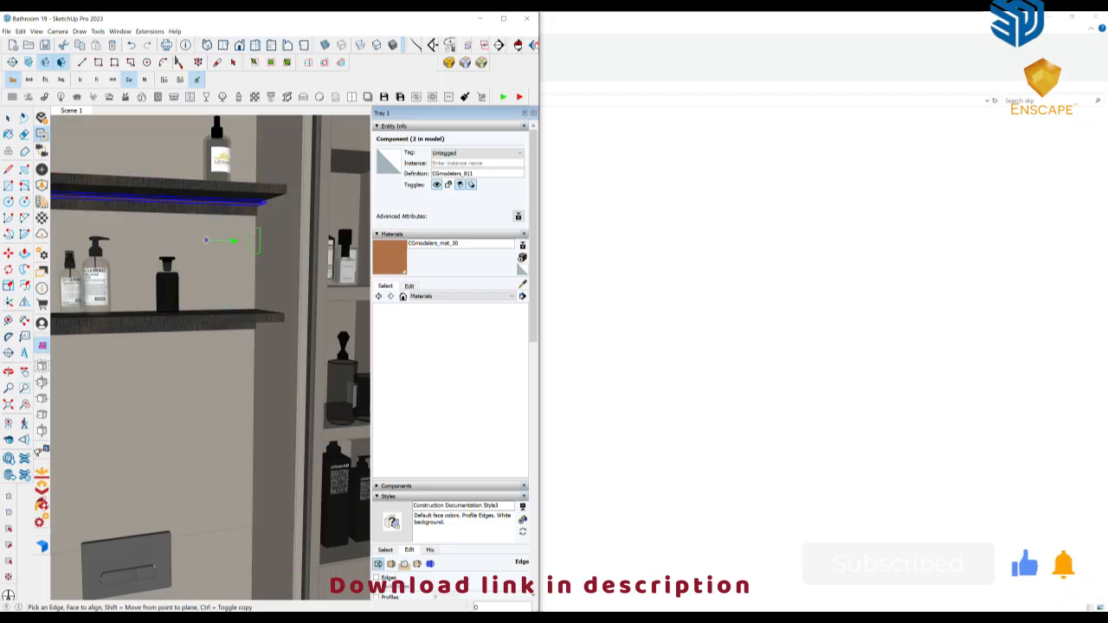
pyautogui.moveTo(229, 240); pyautogui.dragTo(276, 234, button='middle')
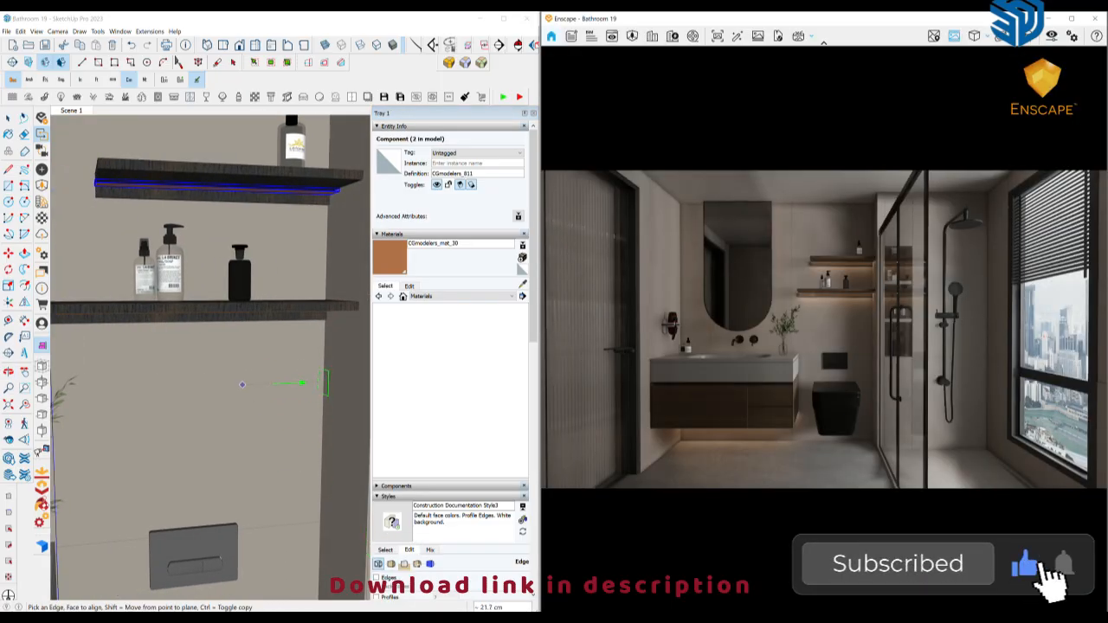
pyautogui.press('space')
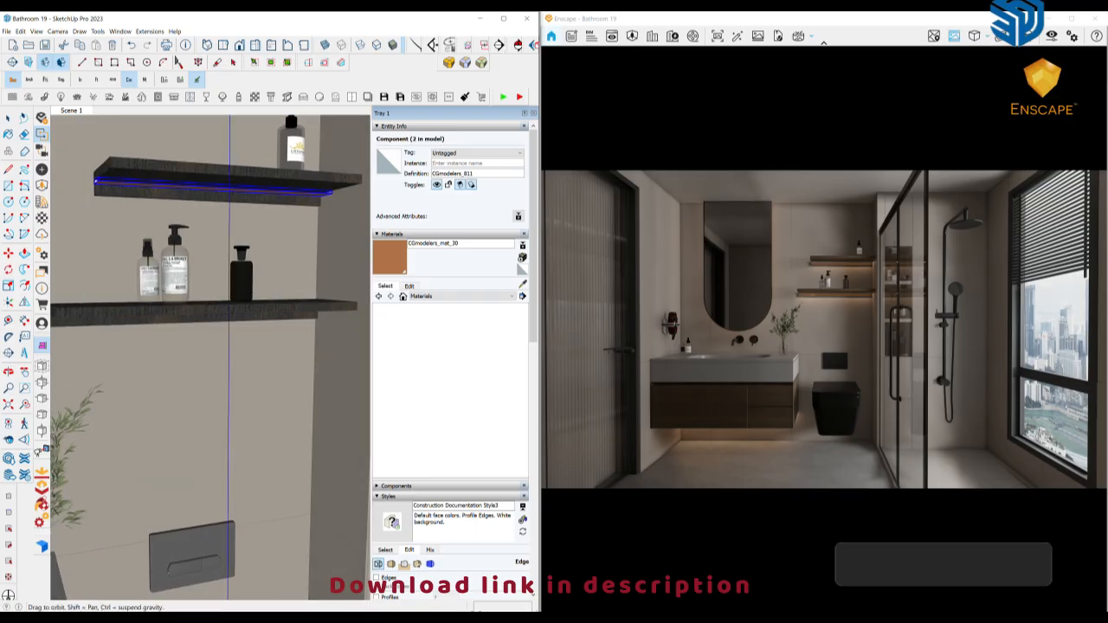
# Open the Enscape material editor and sample the material of the short light strip under the upper wall shelf
pyautogui.moveTo(190, 348); pyautogui.dragTo(235, 372, button='middle')
pyautogui.scroll(5, 156, 235)
pyautogui.moveTo(155, 235); pyautogui.dragTo(166, 211, button='middle')
pyautogui.click(41, 218)
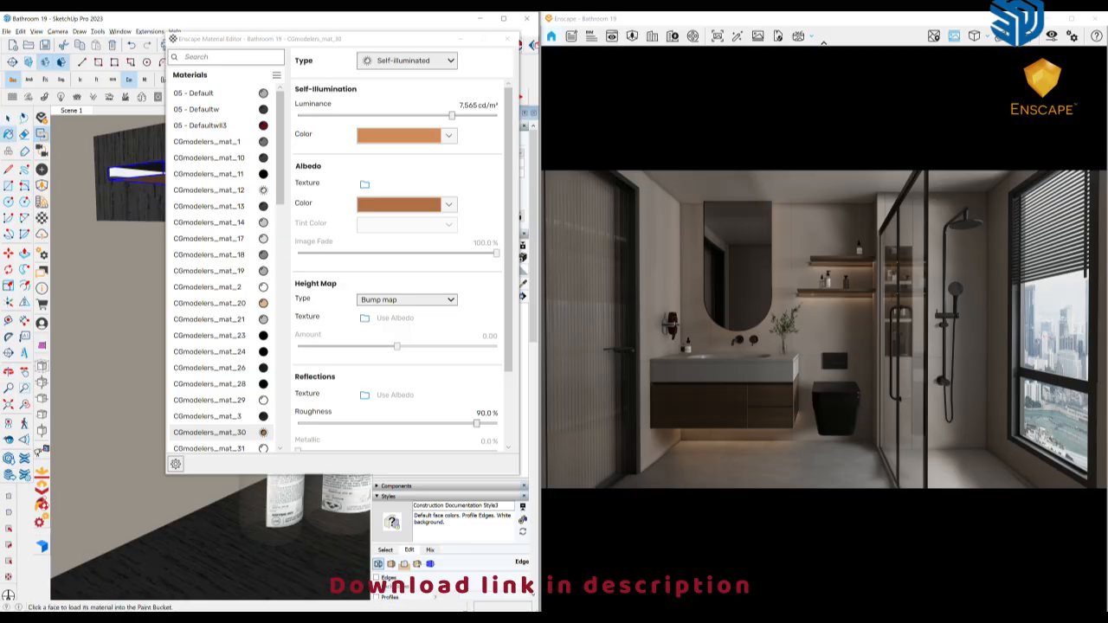
pyautogui.click(131, 173)
pyautogui.moveTo(131, 173)
pyautogui.mouseDown(button='middle')
pyautogui.moveTo(102, 180)
pyautogui.moveTo(90, 201)
pyautogui.moveTo(144, 218)
pyautogui.moveTo(92, 215)
pyautogui.mouseUp(button='middle')
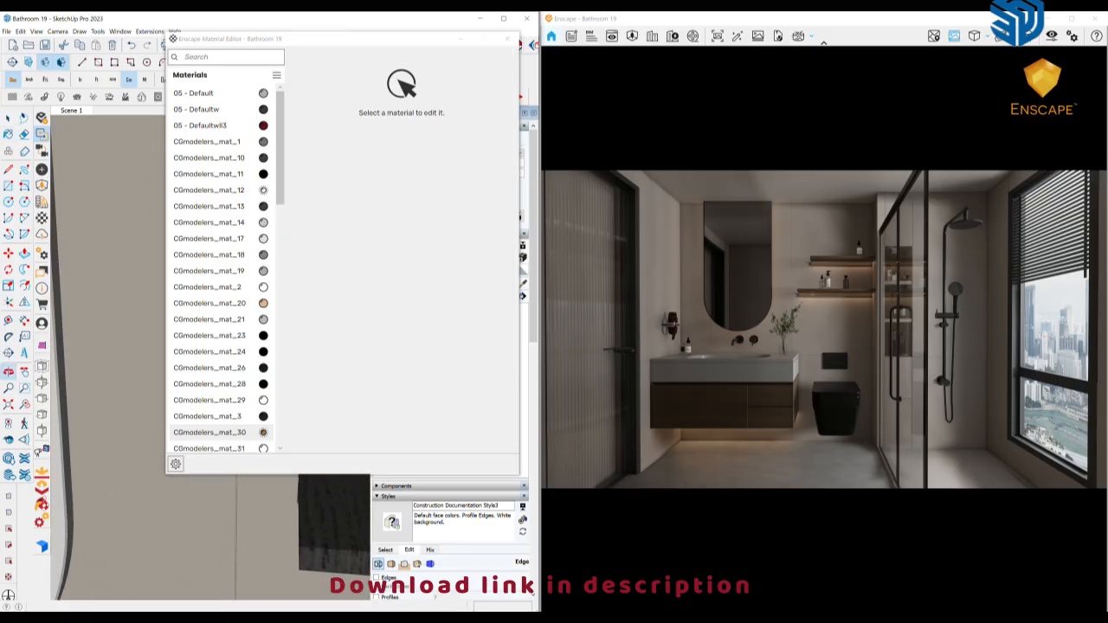
# Sample CGmodelers_mat_30 from the orange light strip behind the mirror and close the material editor
pyautogui.moveTo(383, 39); pyautogui.dragTo(532, 34)
pyautogui.moveTo(180, 233)
pyautogui.mouseDown(button='middle')
pyautogui.moveTo(193, 256)
pyautogui.moveTo(247, 261)
pyautogui.moveTo(232, 260)
pyautogui.mouseUp(button='middle')
pyautogui.scroll(5, 224, 261)
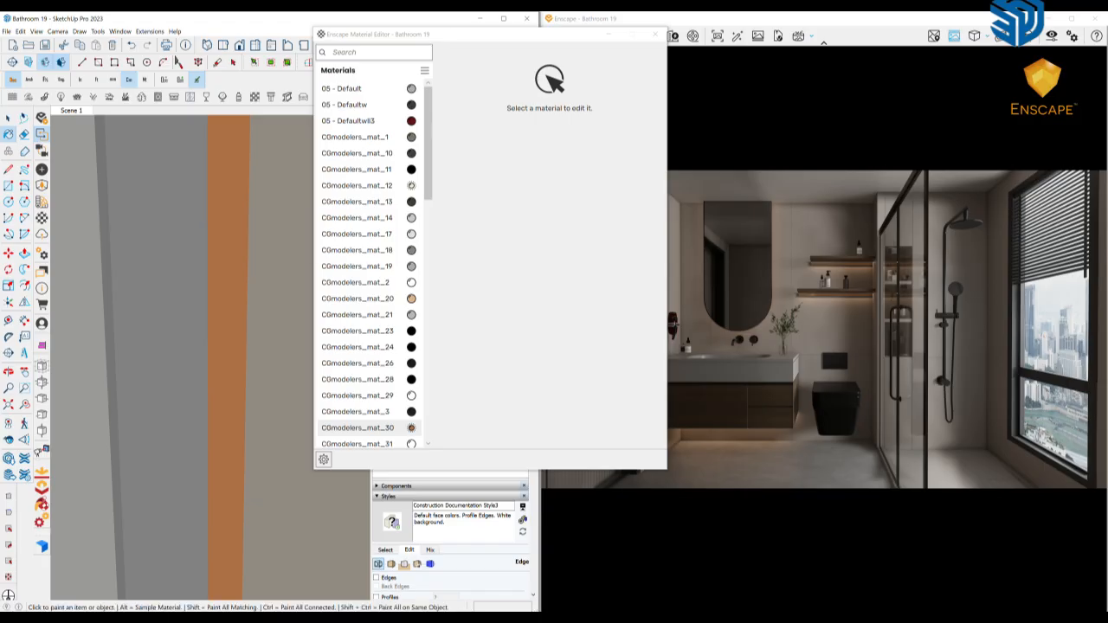
pyautogui.click(655, 34)
pyautogui.moveTo(221, 277); pyautogui.dragTo(256, 276, button='middle')
pyautogui.scroll(-10, 210, 346)
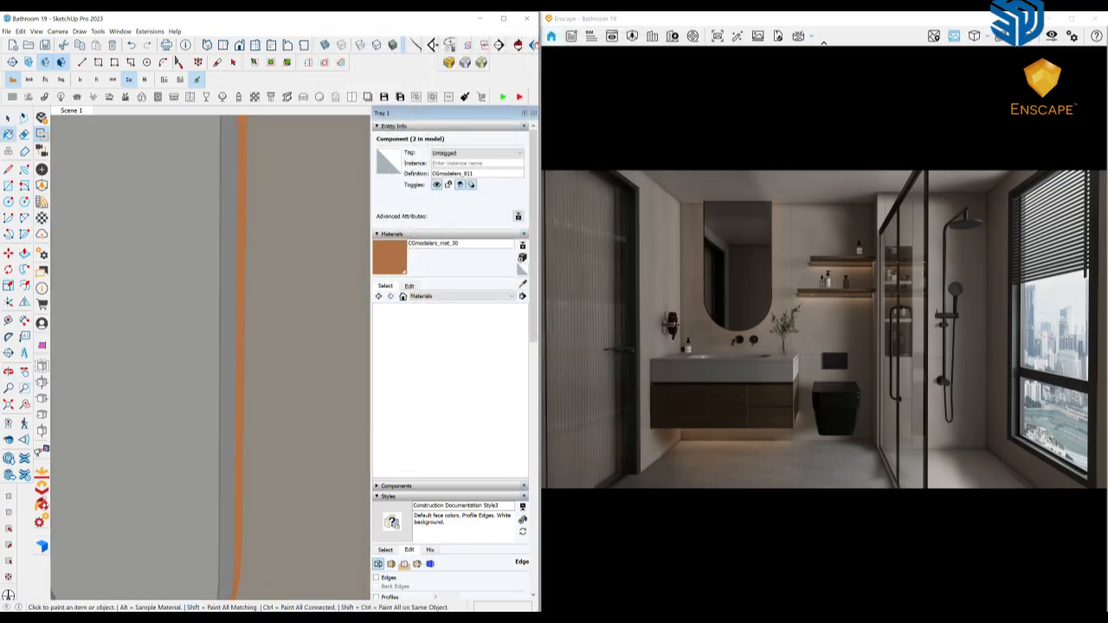
# Paint the short light strip under the upper wall shelf with CGmodelers_mat_30
pyautogui.moveTo(210, 346); pyautogui.dragTo(246, 351, button='middle')
pyautogui.keyDown('shift'); pyautogui.moveTo(334, 364); pyautogui.dragTo(186, 372, button='middle'); pyautogui.keyUp('shift')
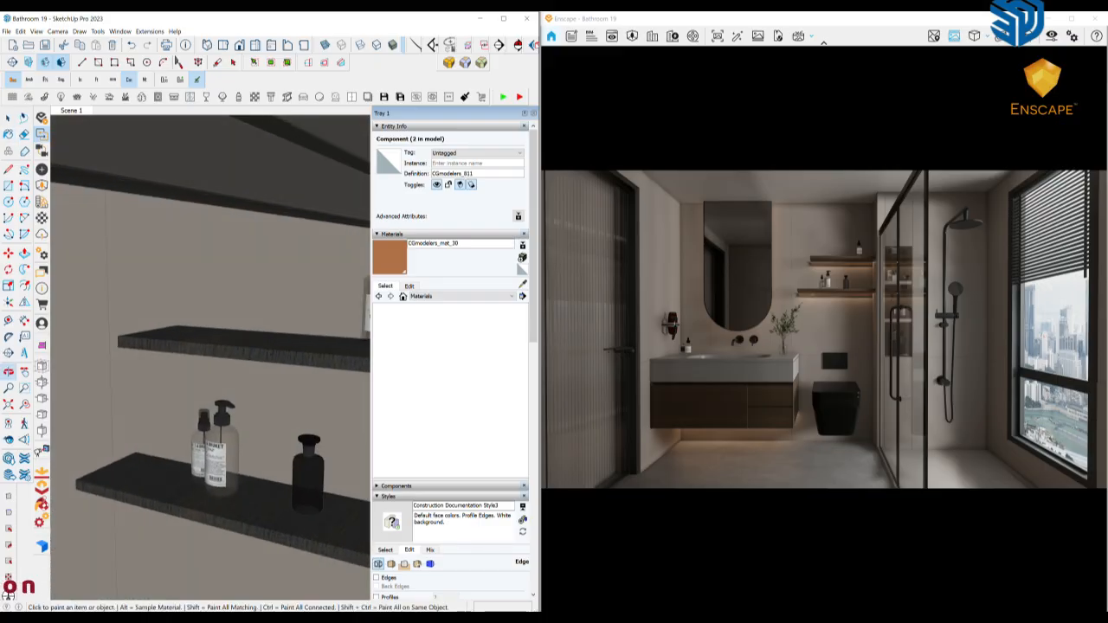
pyautogui.scroll(-4, 251, 380)
pyautogui.moveTo(251, 381)
pyautogui.mouseDown(button='middle')
pyautogui.moveTo(238, 368)
pyautogui.moveTo(277, 368)
pyautogui.mouseUp(button='middle')
pyautogui.moveTo(112, 368); pyautogui.dragTo(372, 368, button='middle')
pyautogui.scroll(4, 195, 385)
pyautogui.moveTo(208, 390); pyautogui.dragTo(213, 329, button='middle')
pyautogui.scroll(3, 130, 342)
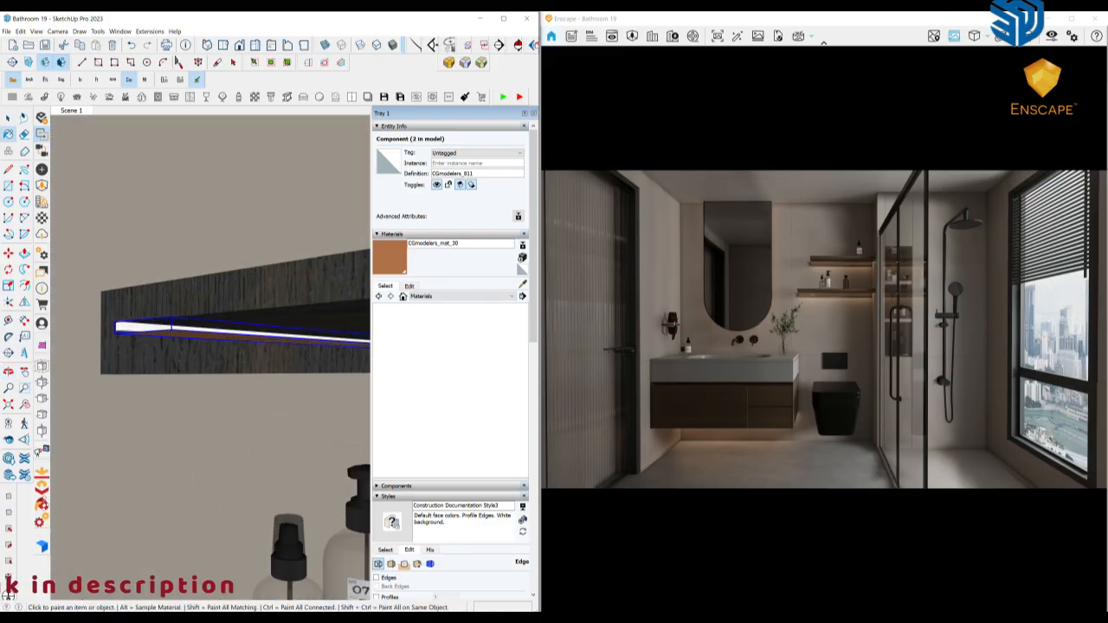
pyautogui.click(143, 328)
pyautogui.moveTo(143, 328); pyautogui.dragTo(169, 268, button='middle')
# Paint the light strip under the lower wall shelf with CGmodelers_mat_30 and leave the Paint Bucket tool
pyautogui.scroll(-2, 151, 285)
pyautogui.keyDown('shift'); pyautogui.moveTo(169, 424); pyautogui.dragTo(201, 242, button='middle'); pyautogui.keyUp('shift')
pyautogui.scroll(3, 143, 333)
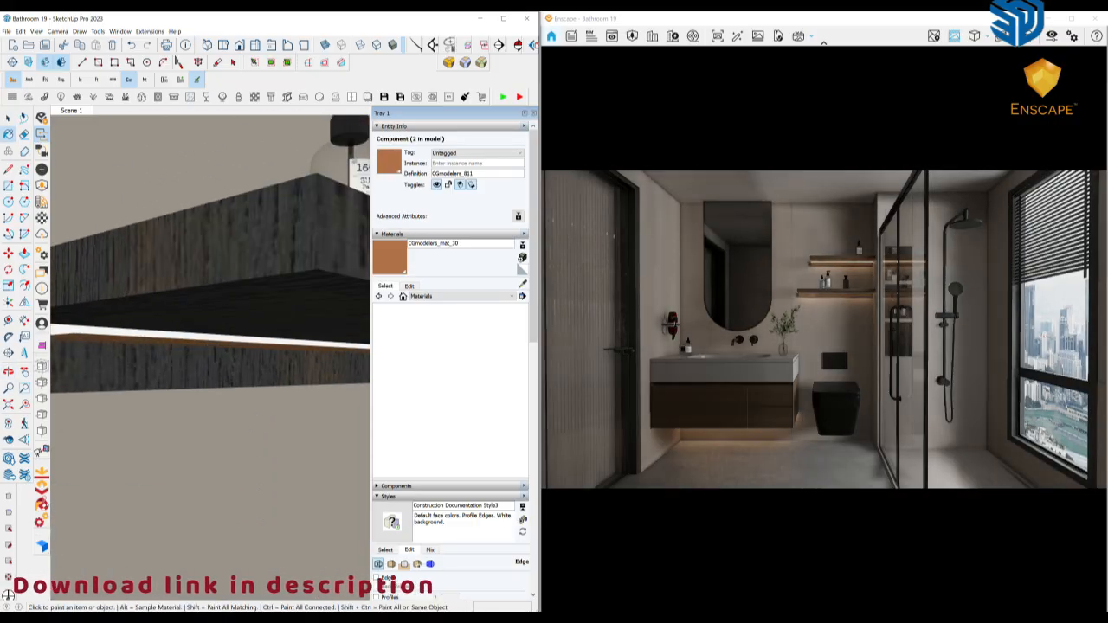
pyautogui.moveTo(208, 340); pyautogui.dragTo(130, 338, button='middle')
pyautogui.scroll(-5, 117, 354)
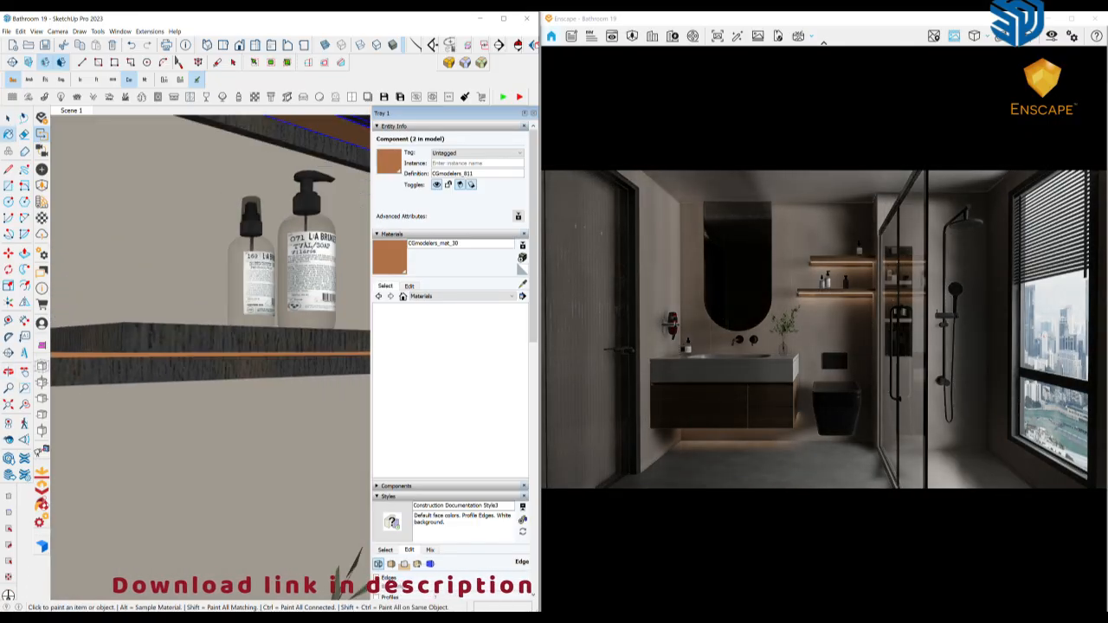
pyautogui.moveTo(130, 407)
pyautogui.mouseDown(button='middle')
pyautogui.moveTo(104, 433)
pyautogui.moveTo(184, 412)
pyautogui.moveTo(173, 414)
pyautogui.mouseUp(button='middle')
pyautogui.scroll(-5, 101, 428)
pyautogui.press('space')
pyautogui.scroll(-1, 101, 428)
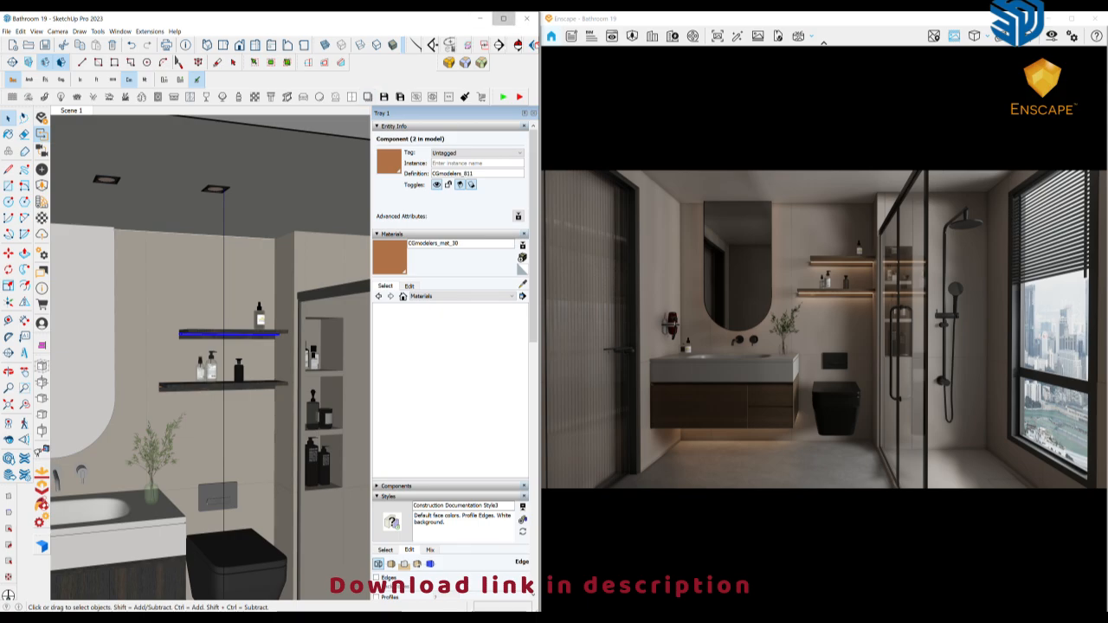
# Maximize the model window, measure the top shower niche's width and turn off edge display
pyautogui.click(503, 18)
pyautogui.moveTo(307, 372); pyautogui.dragTo(272, 348, button='middle')
pyautogui.scroll(-3, 273, 347)
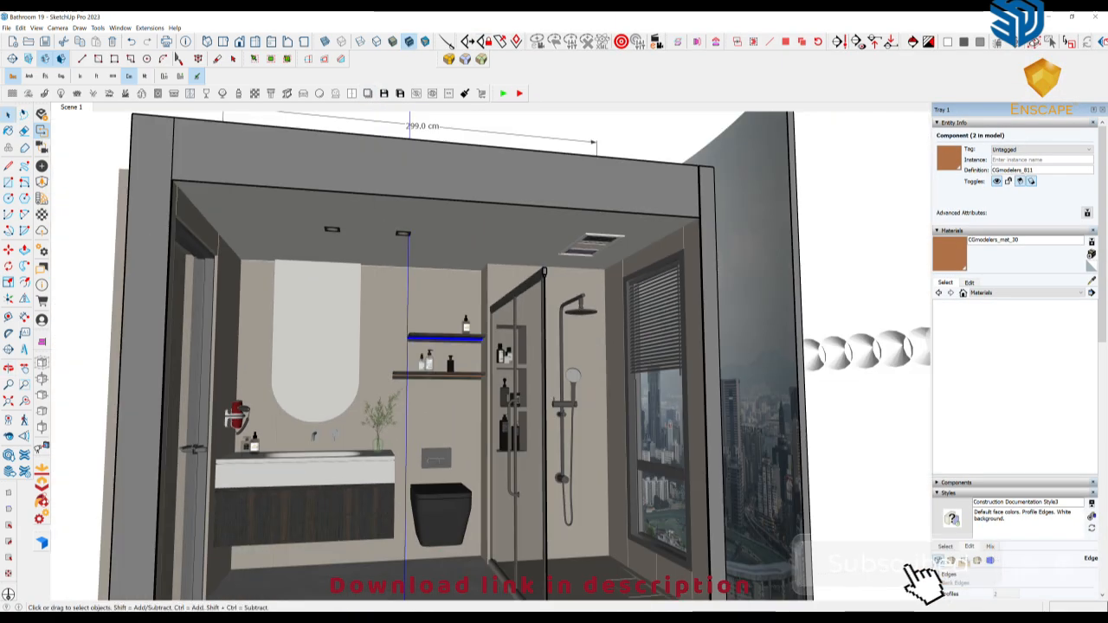
pyautogui.moveTo(563, 333)
pyautogui.mouseDown(button='middle')
pyautogui.moveTo(513, 353)
pyautogui.moveTo(498, 338)
pyautogui.moveTo(450, 330)
pyautogui.mouseUp(button='middle')
pyautogui.scroll(9, 509, 353)
pyautogui.scroll(3, 489, 368)
pyautogui.press('t')
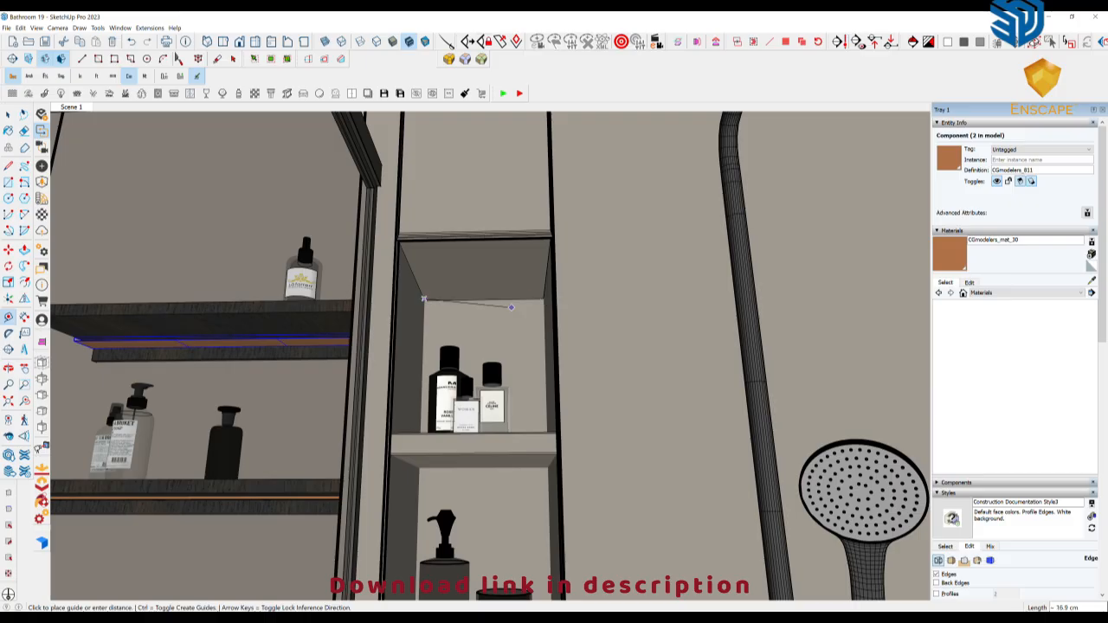
pyautogui.click(936, 575)
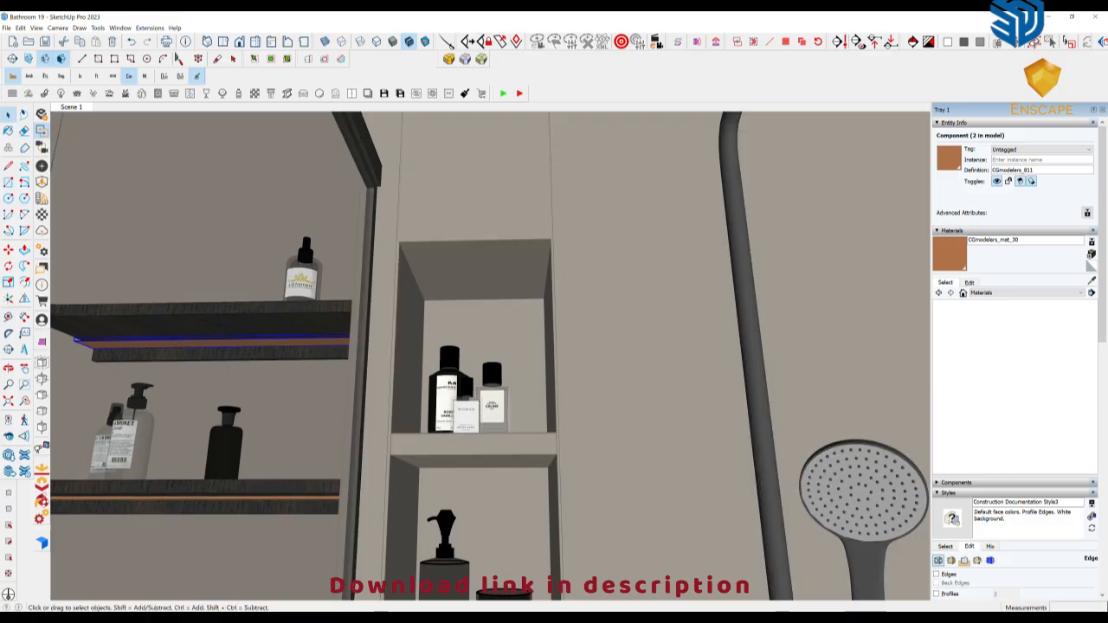
# Insert the light strip "38cm_ceiling.skp" from the Preset and Lights folder in front of the shower niches
pyautogui.scroll(-3, 489, 433)
pyautogui.moveTo(489, 433); pyautogui.dragTo(497, 502, button='middle')
pyautogui.click(334, 618)
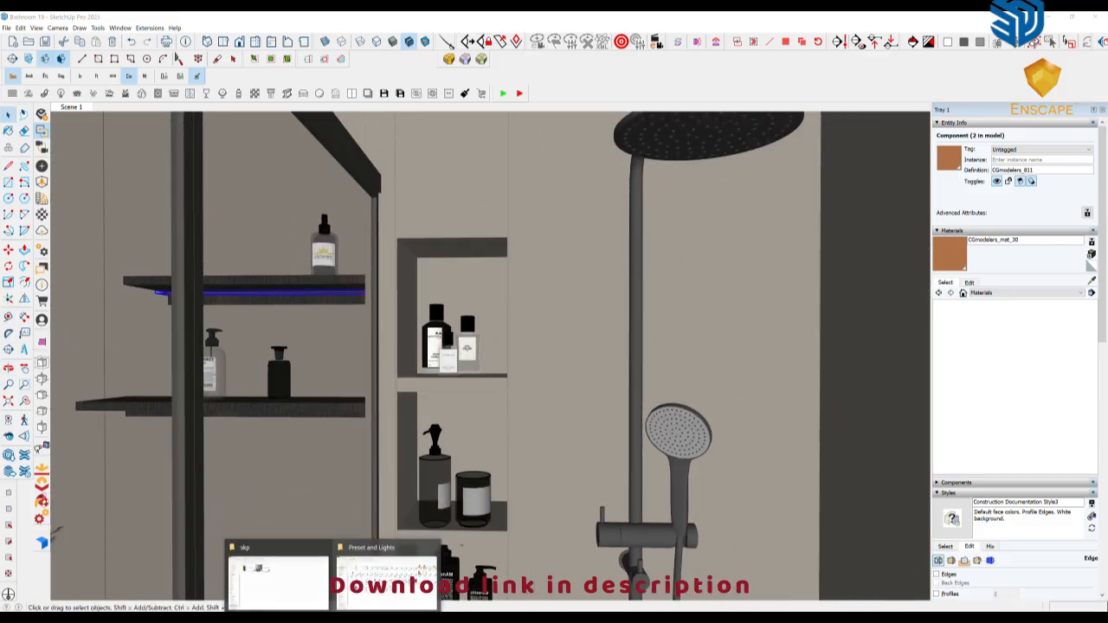
pyautogui.click(388, 573)
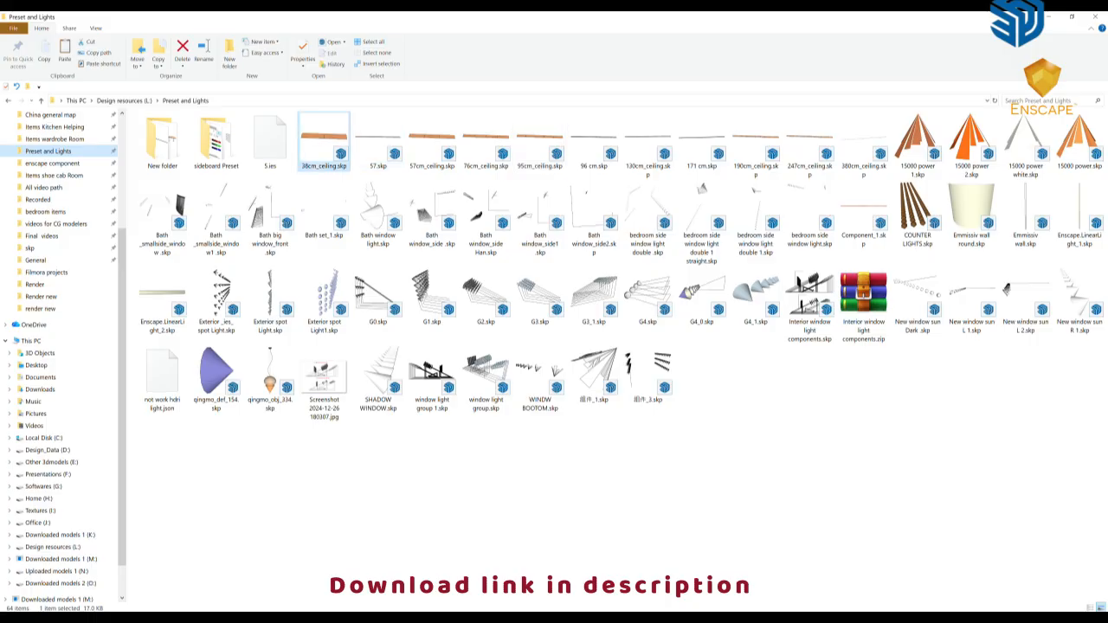
pyautogui.moveTo(324, 143)
pyautogui.mouseDown()
pyautogui.moveTo(297, 581)
pyautogui.moveTo(346, 578)
pyautogui.moveTo(351, 533)
pyautogui.moveTo(370, 544)
pyautogui.moveTo(343, 555)
pyautogui.mouseUp()
pyautogui.moveTo(341, 542); pyautogui.dragTo(336, 554, button='middle')
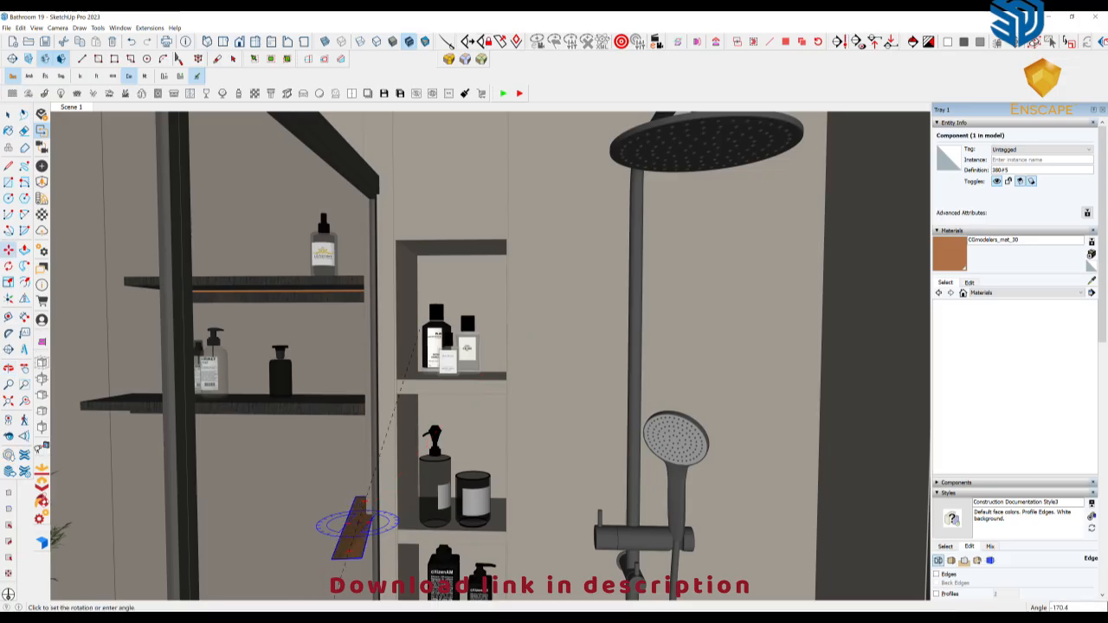
# Rotate the inserted light strip parallel to the back wall and tilt it 15 degrees about its long axis
pyautogui.press('m')
pyautogui.scroll(6, 384, 502)
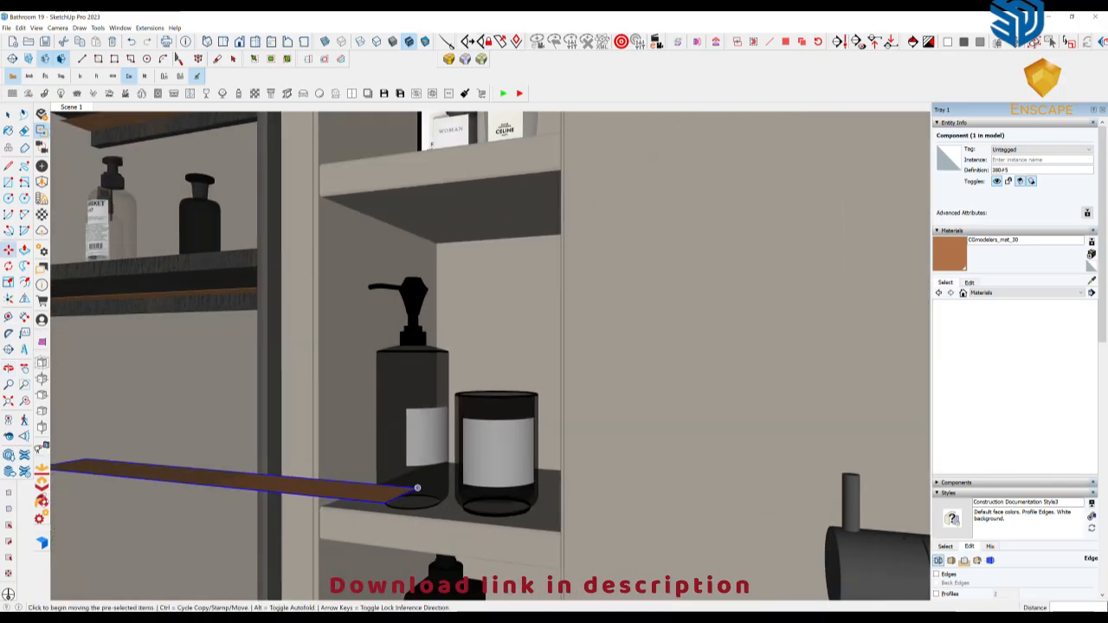
pyautogui.moveTo(417, 488); pyautogui.dragTo(371, 475, button='middle')
pyautogui.press('q')
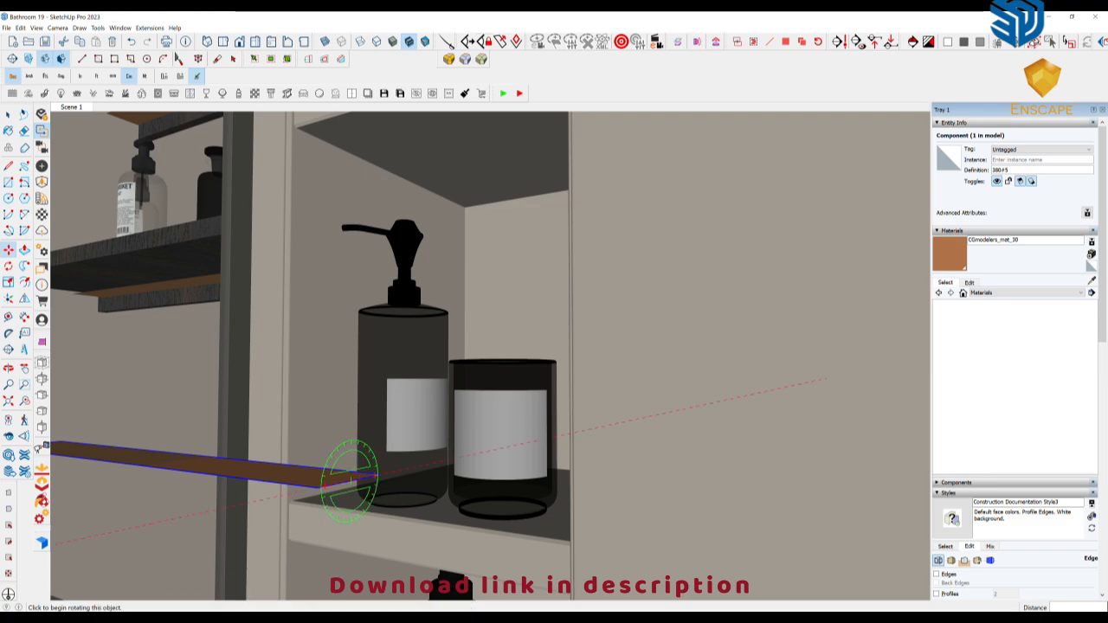
pyautogui.click(350, 476)
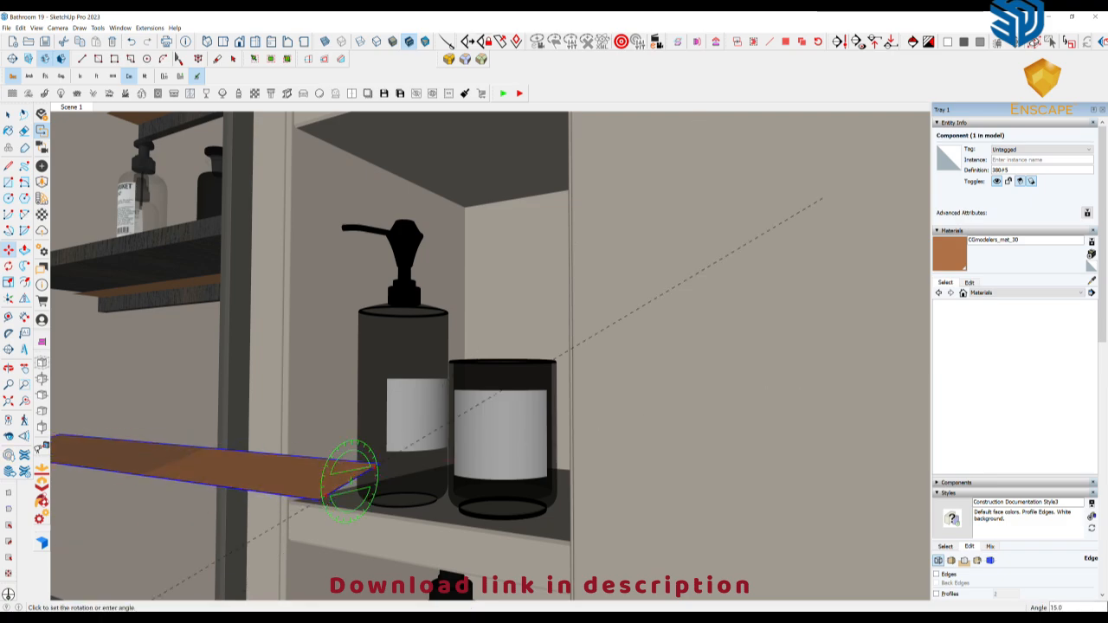
pyautogui.click(321, 498)
# Move the light strip 16 cm to the niche's left edge and align it to the back and upper face of the top niche
pyautogui.moveTo(287, 488); pyautogui.dragTo(425, 488, button='middle')
pyautogui.scroll(-4, 425, 489)
pyautogui.scroll(-5, 425, 488)
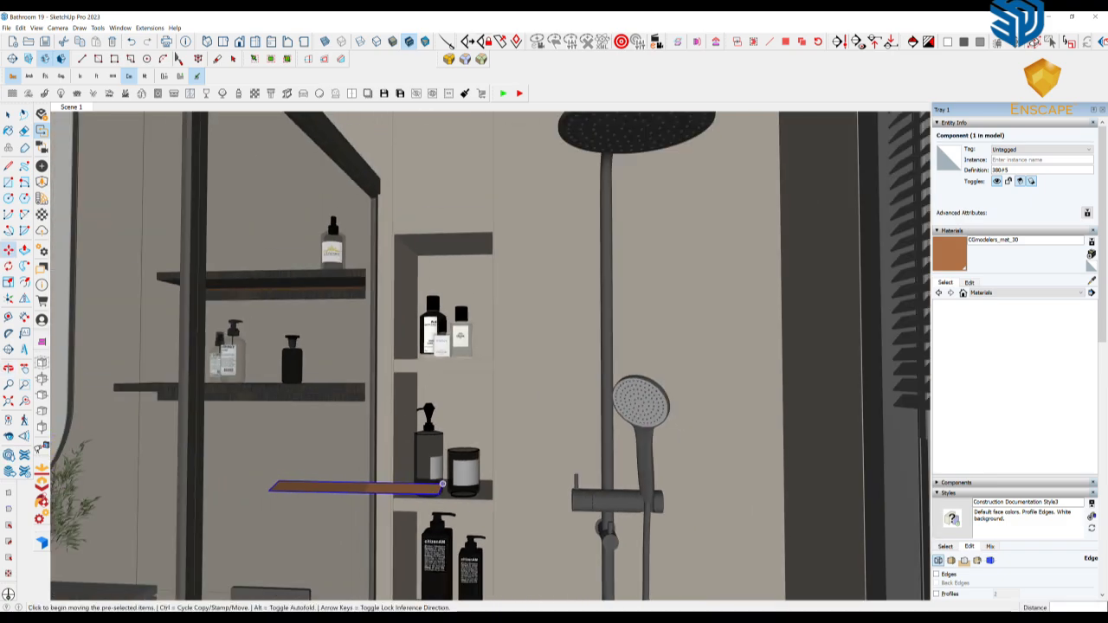
pyautogui.scroll(3, 527, 457)
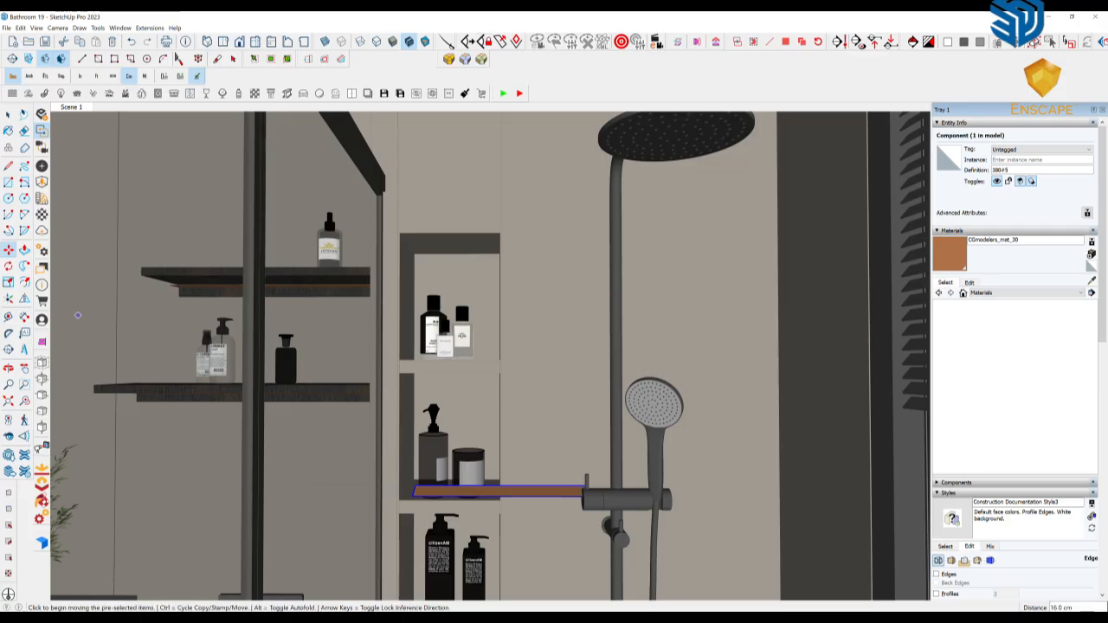
pyautogui.click(41, 342)
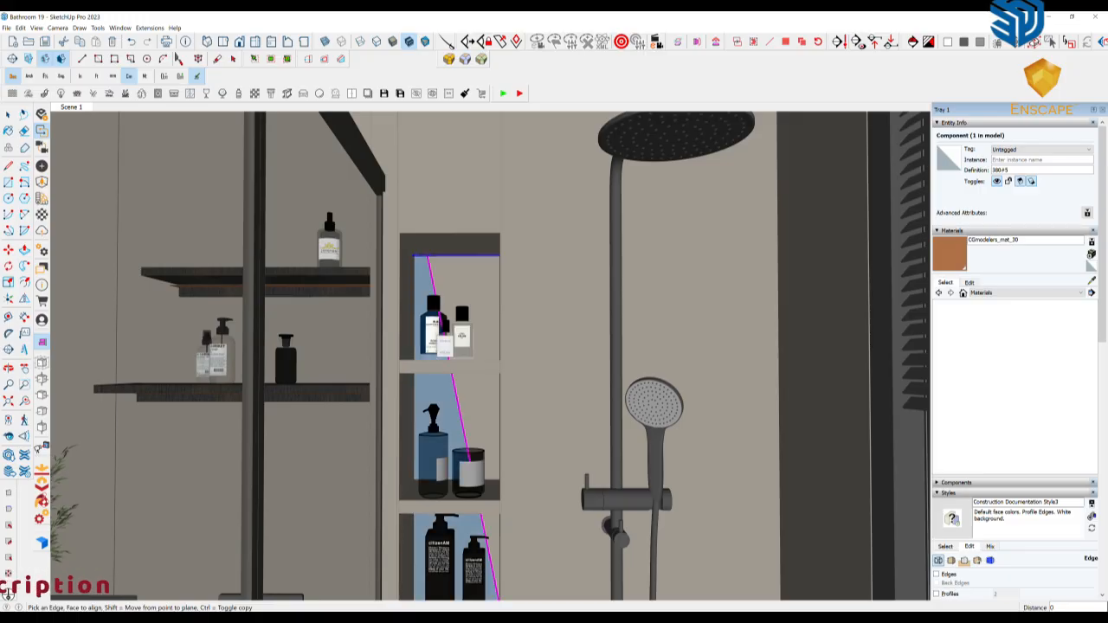
# Copy the light strip to the upper faces of the middle and lower shower niches using face alignment
pyautogui.moveTo(433, 437); pyautogui.dragTo(438, 400, button='middle')
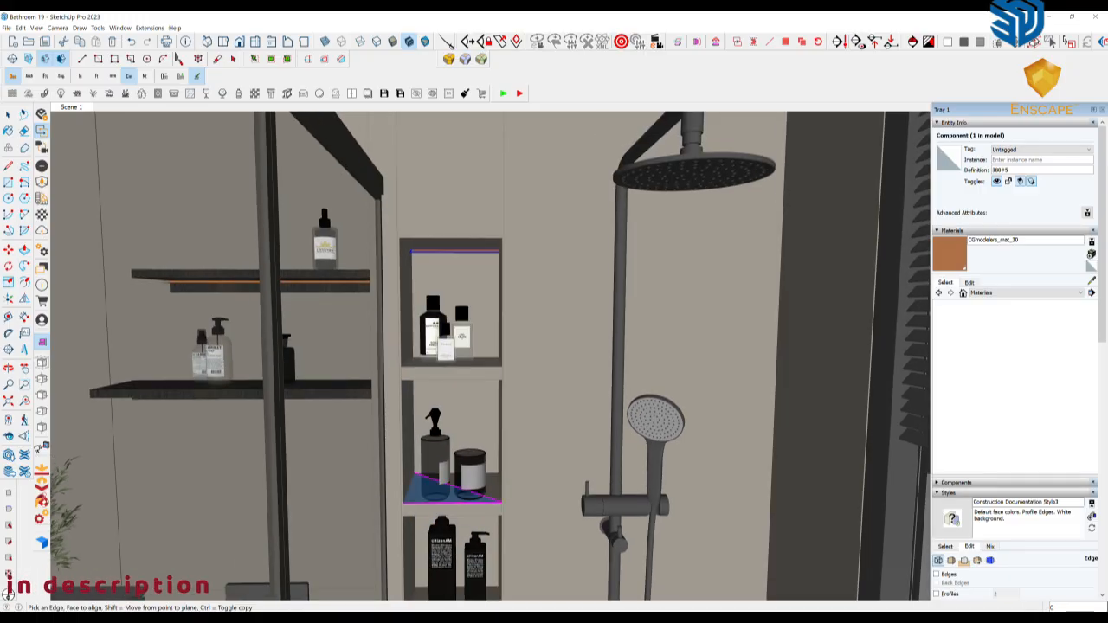
pyautogui.click(455, 487)
pyautogui.moveTo(455, 476); pyautogui.dragTo(476, 373, button='middle')
pyautogui.click(436, 354)
pyautogui.click(487, 485)
pyautogui.press('space')
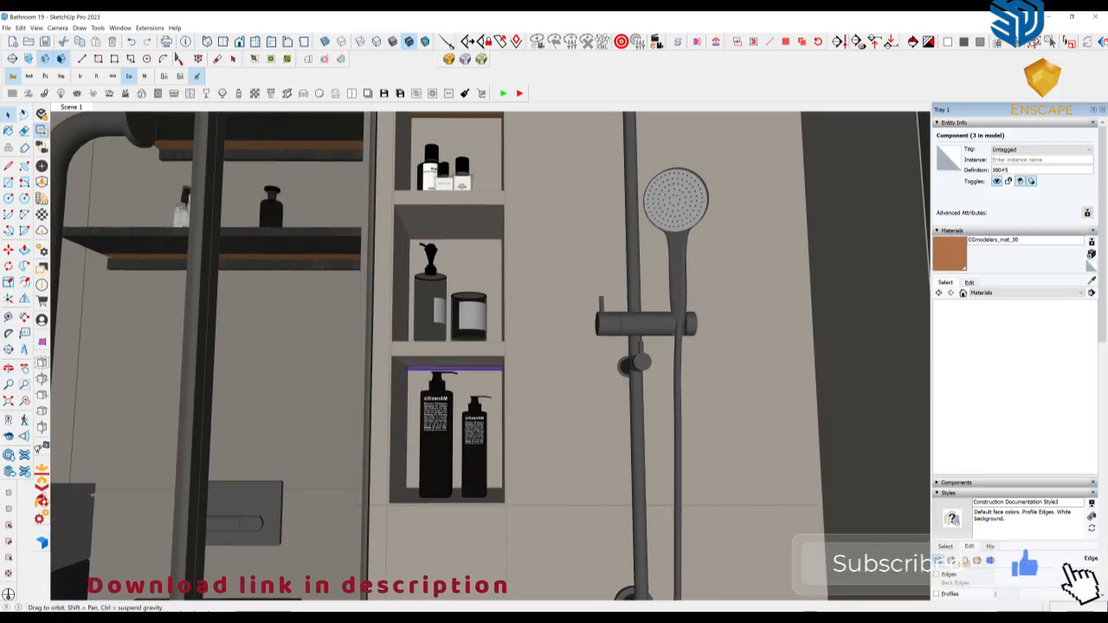
# Return to the full bathroom view, restore the smaller model window and switch to the Enscape render
pyautogui.scroll(-4, 332, 430)
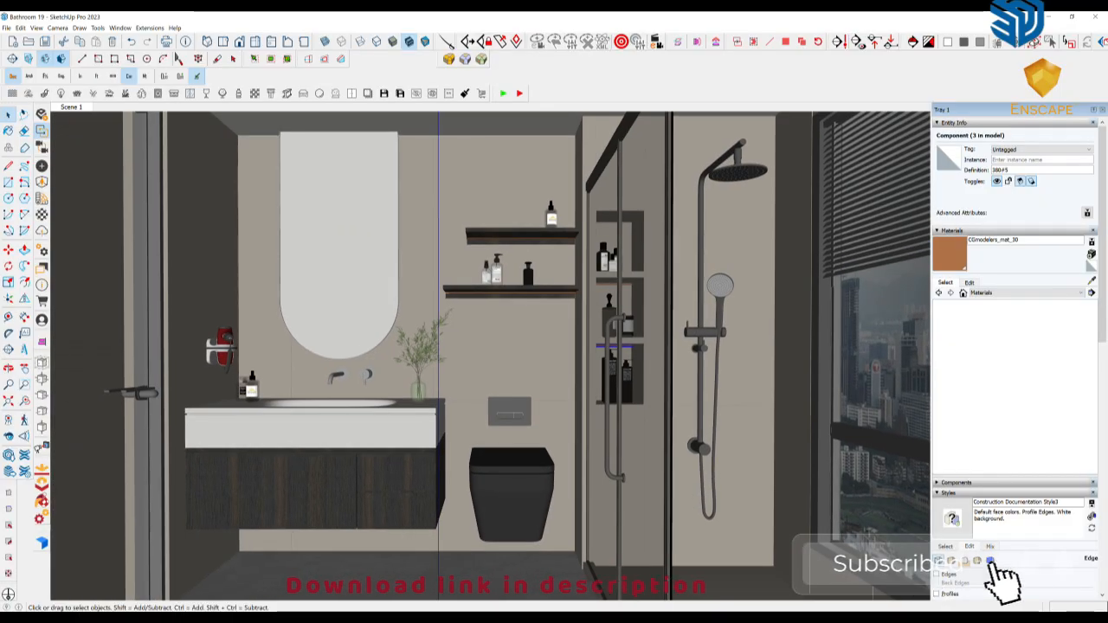
pyautogui.scroll(-5, 1015, 355)
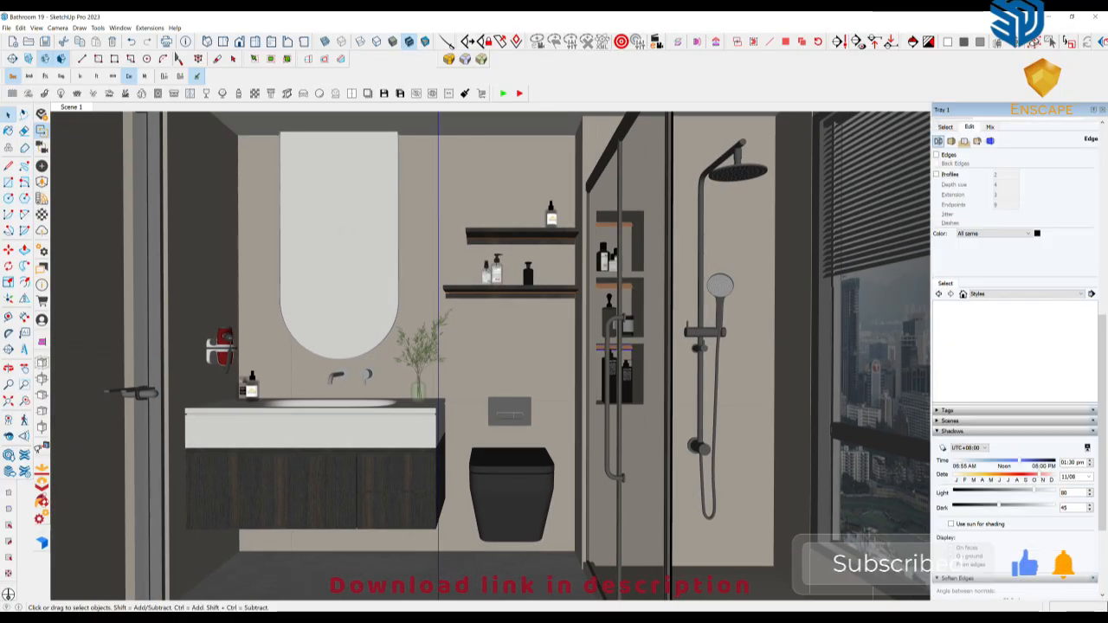
pyautogui.click(1072, 16)
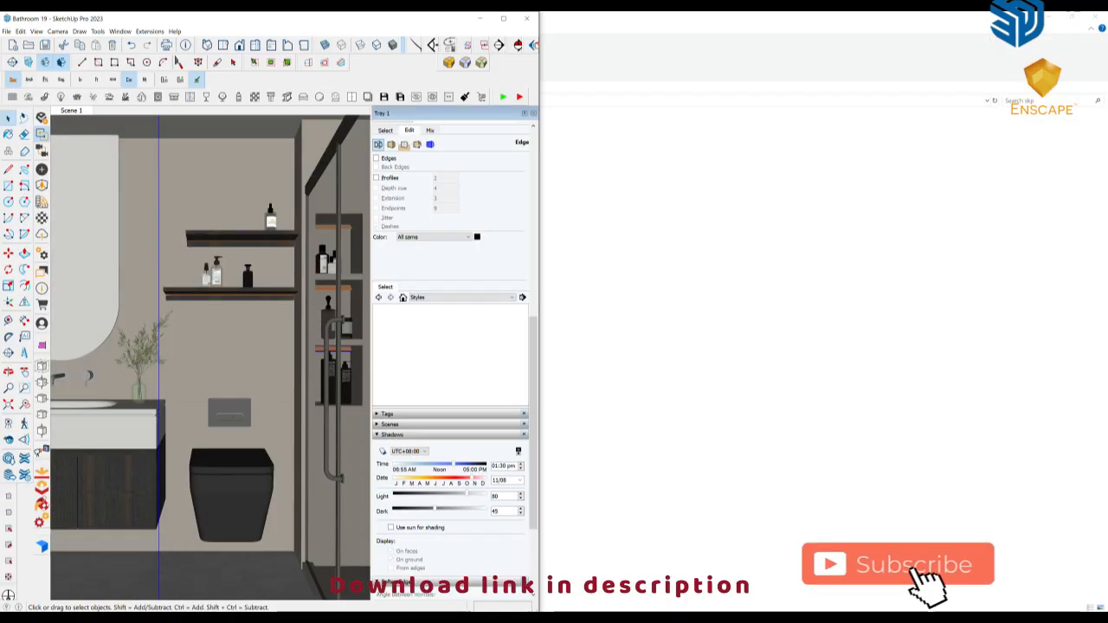
pyautogui.click(360, 618)
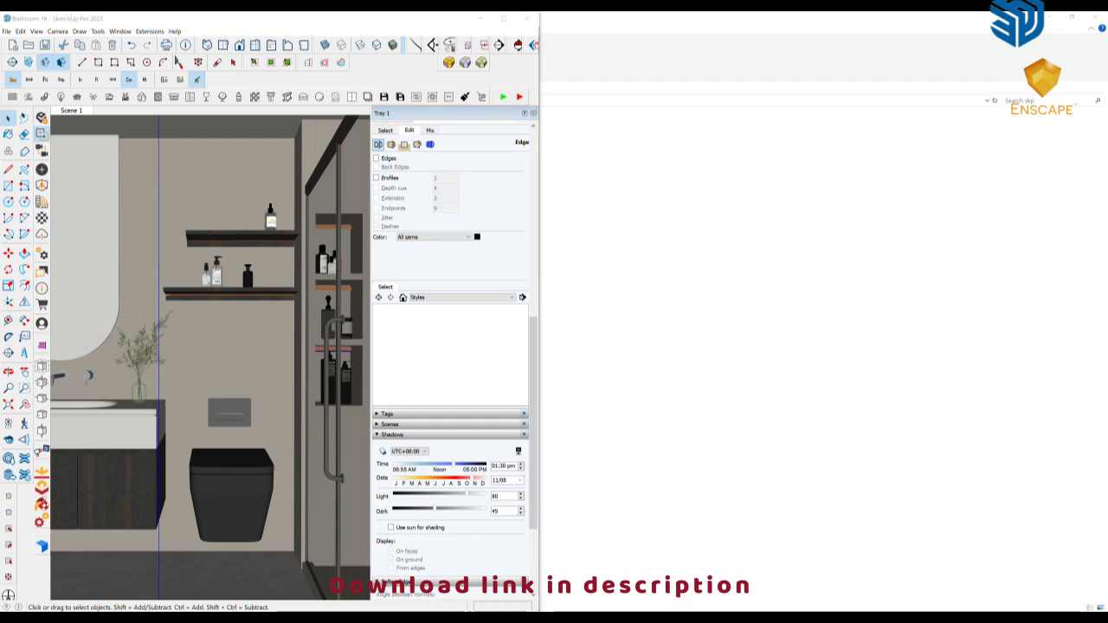
pyautogui.click(387, 576)
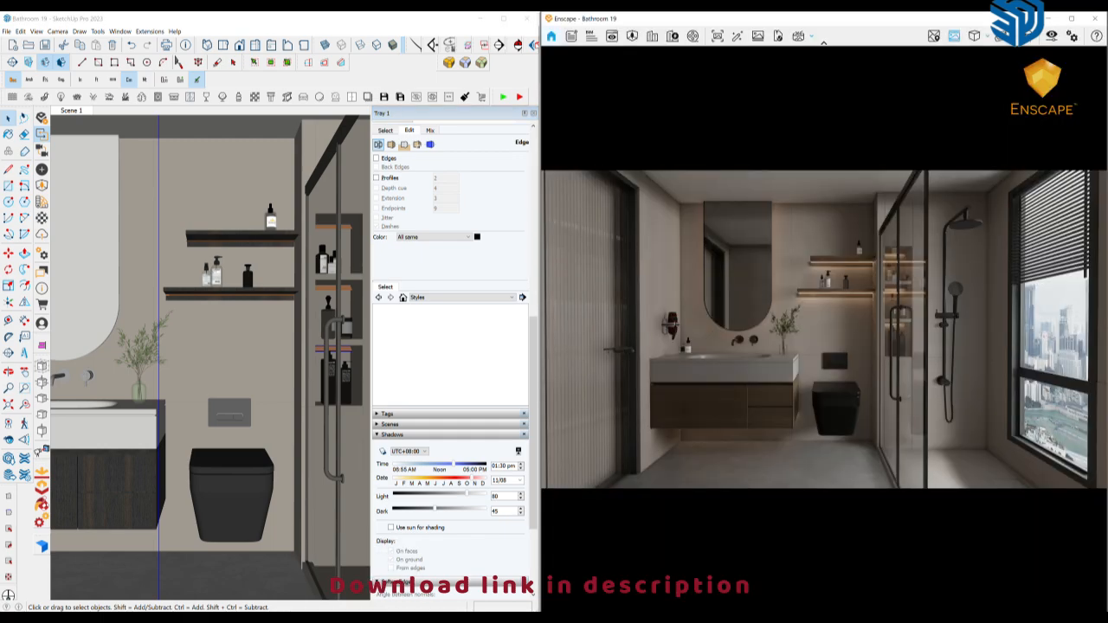
# Set the camera exposure to 54% in the Enscape visual settings and close them
pyautogui.click(1051, 36)
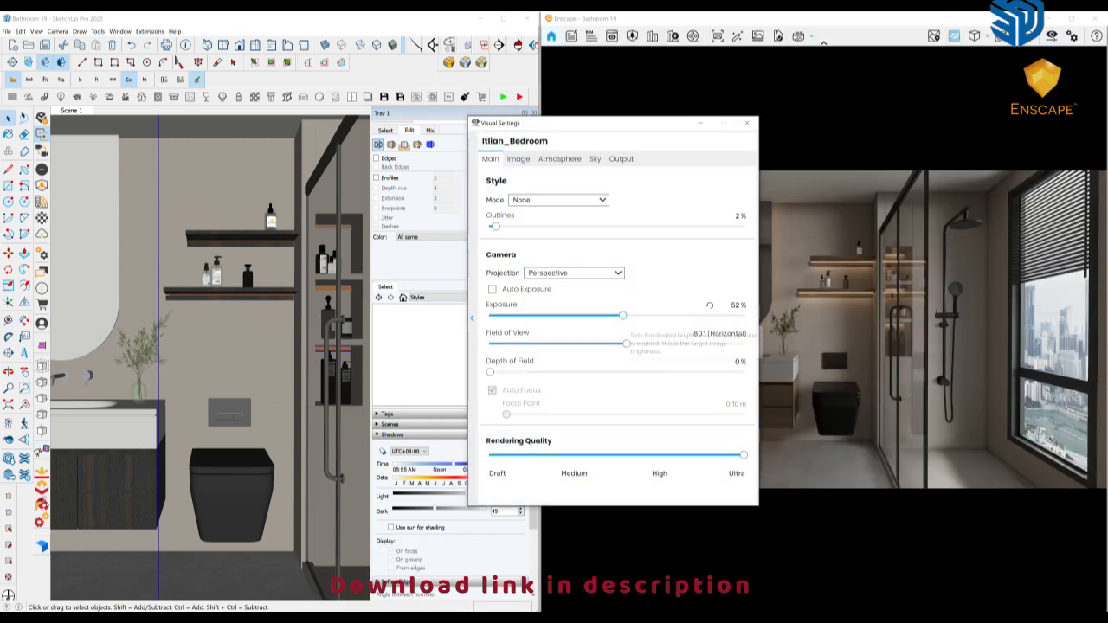
pyautogui.moveTo(623, 316); pyautogui.dragTo(627, 316)
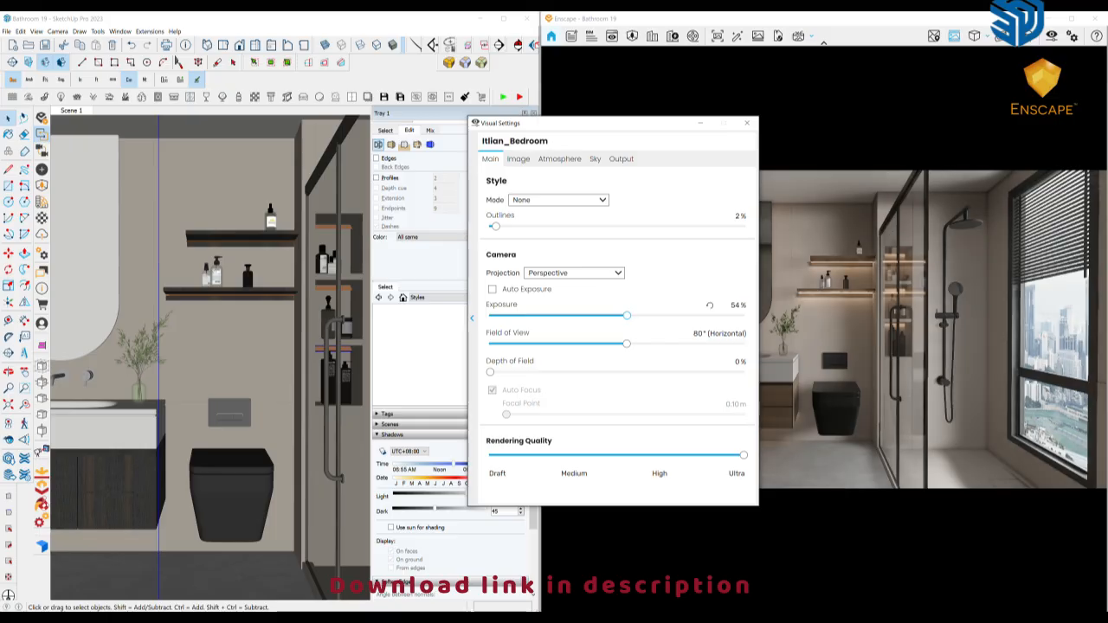
pyautogui.click(747, 123)
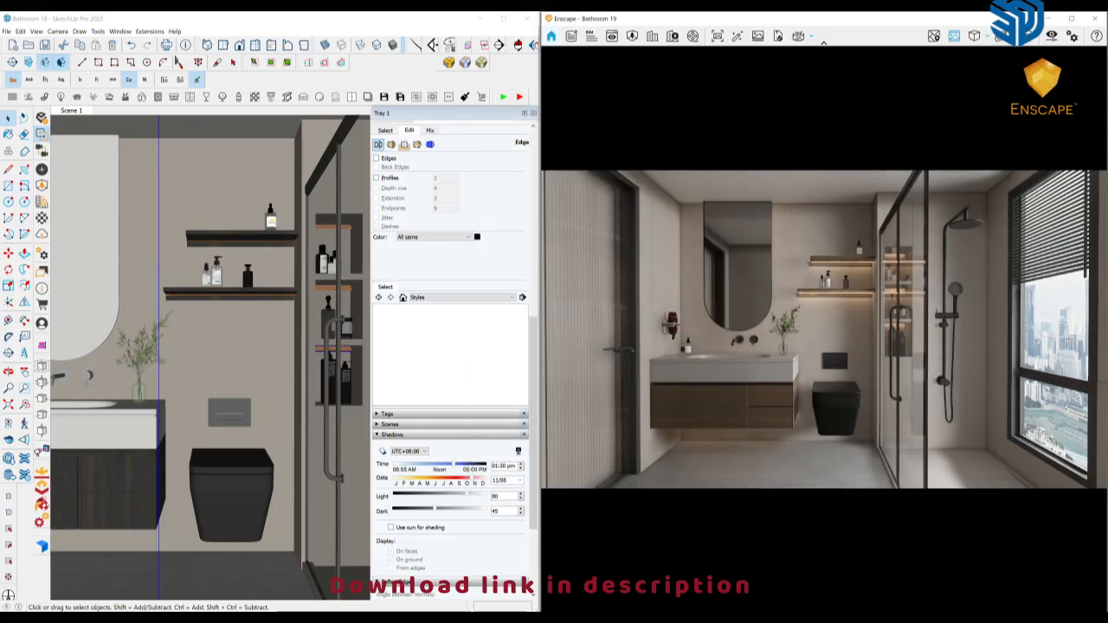
# Open the Enscape Material Editor and inspect the materials of the vanity cabinet's wood fronts and the toilet's flush plate
pyautogui.click(8, 134)
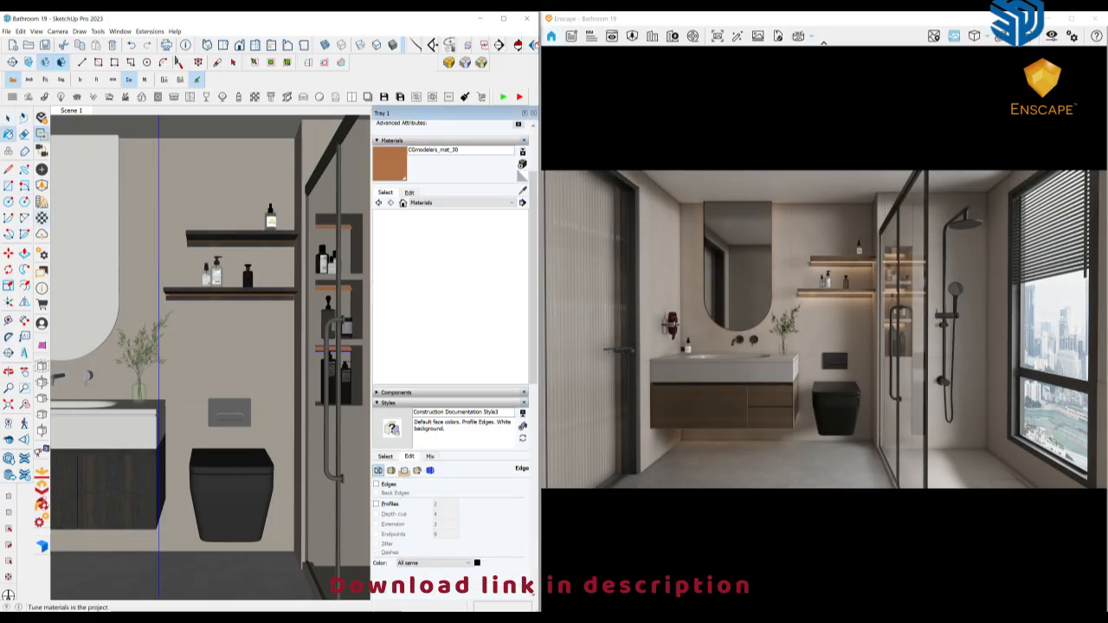
pyautogui.click(41, 218)
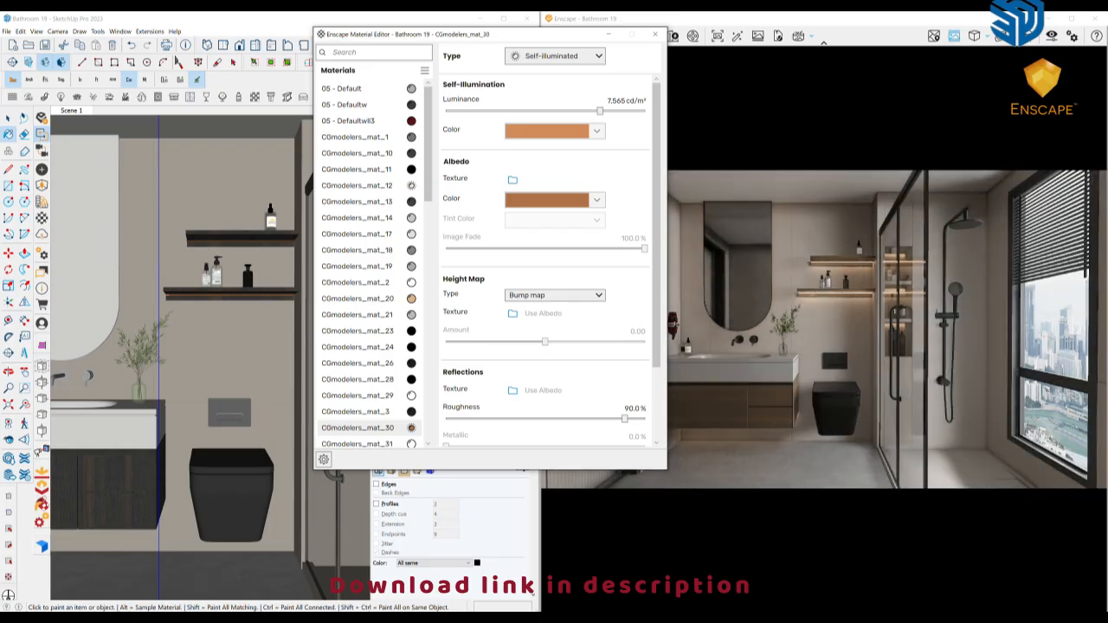
pyautogui.moveTo(67, 374); pyautogui.dragTo(84, 378, button='middle')
pyautogui.keyDown('alt'); pyautogui.click(84, 378); pyautogui.keyUp('alt')
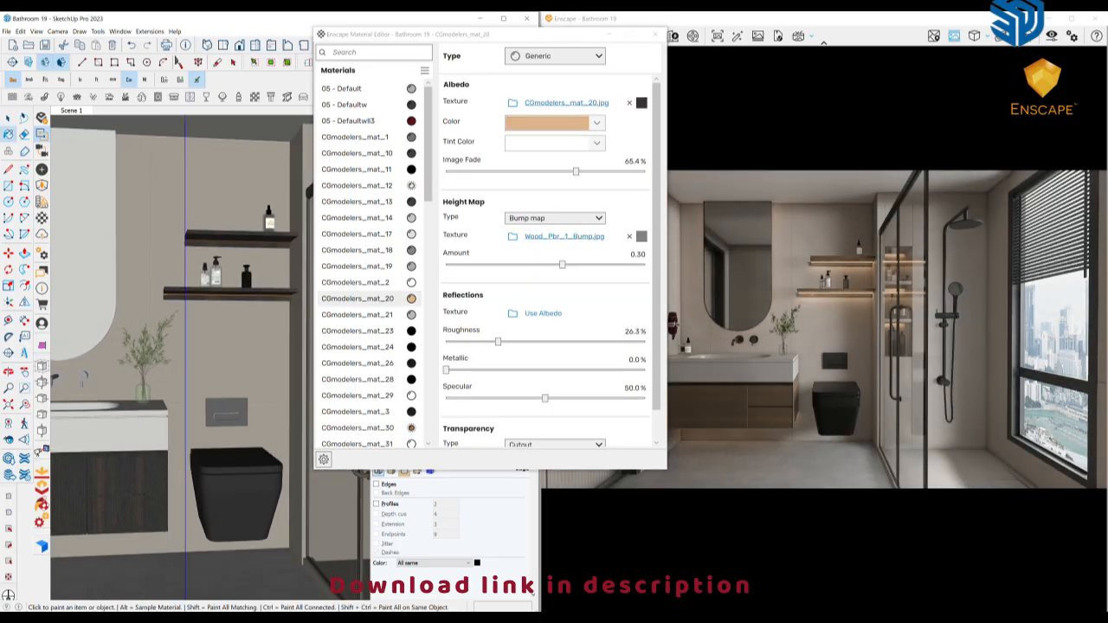
pyautogui.moveTo(84, 377); pyautogui.dragTo(80, 378, button='middle')
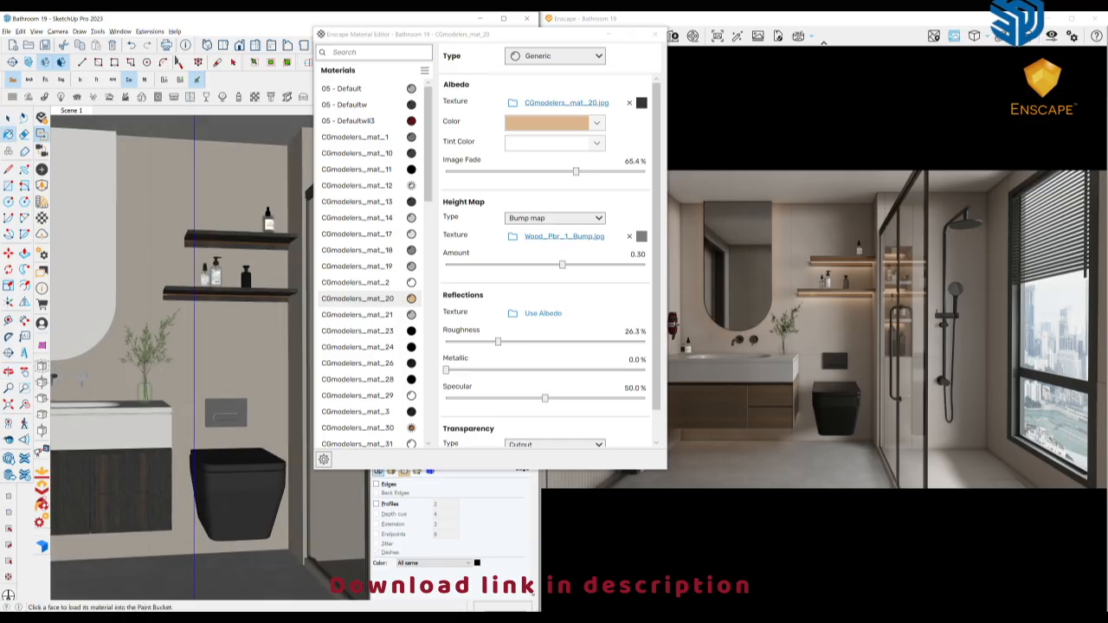
pyautogui.keyDown('alt'); pyautogui.click(226, 414); pyautogui.keyUp('alt')
pyautogui.moveTo(226, 414); pyautogui.dragTo(166, 415, button='middle')
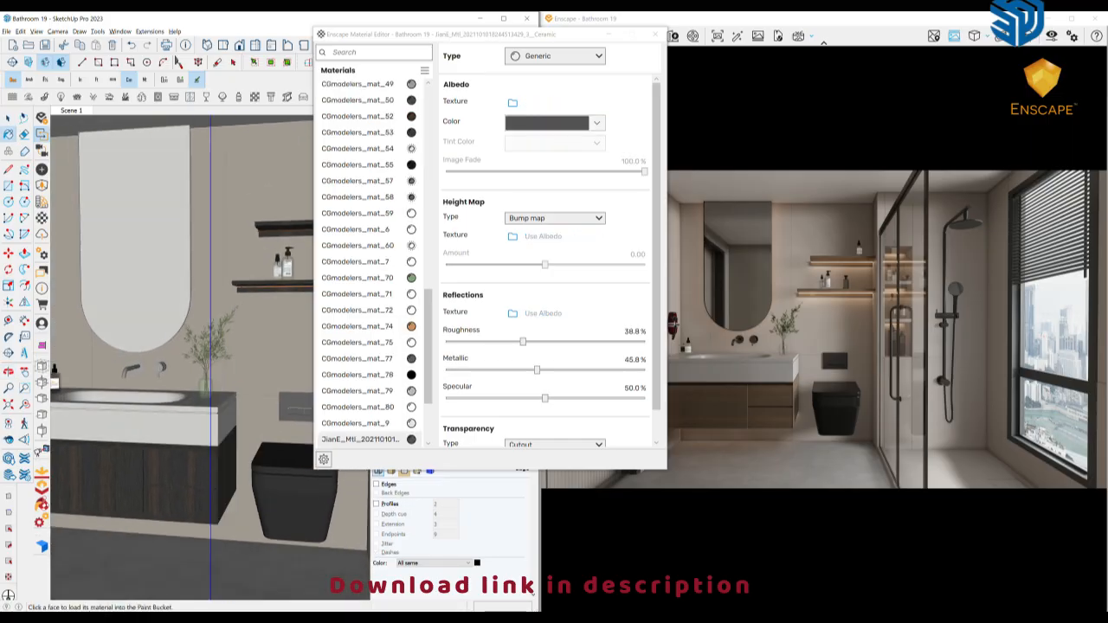
# Set the roughness of the vase plant's leaf material CGmodelers_mat_71 to 40.1%
pyautogui.moveTo(166, 378)
pyautogui.mouseDown(button='middle')
pyautogui.moveTo(223, 378)
pyautogui.moveTo(205, 338)
pyautogui.mouseUp(button='middle')
pyautogui.scroll(4, 223, 377)
pyautogui.scroll(4, 264, 346)
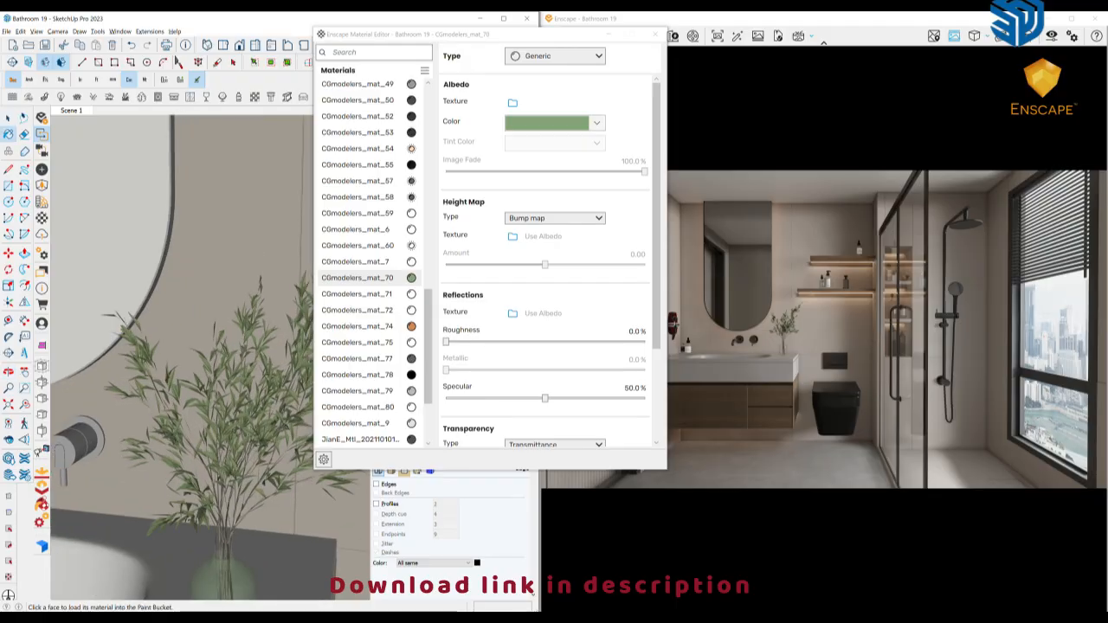
pyautogui.keyDown('alt'); pyautogui.click(259, 351); pyautogui.keyUp('alt')
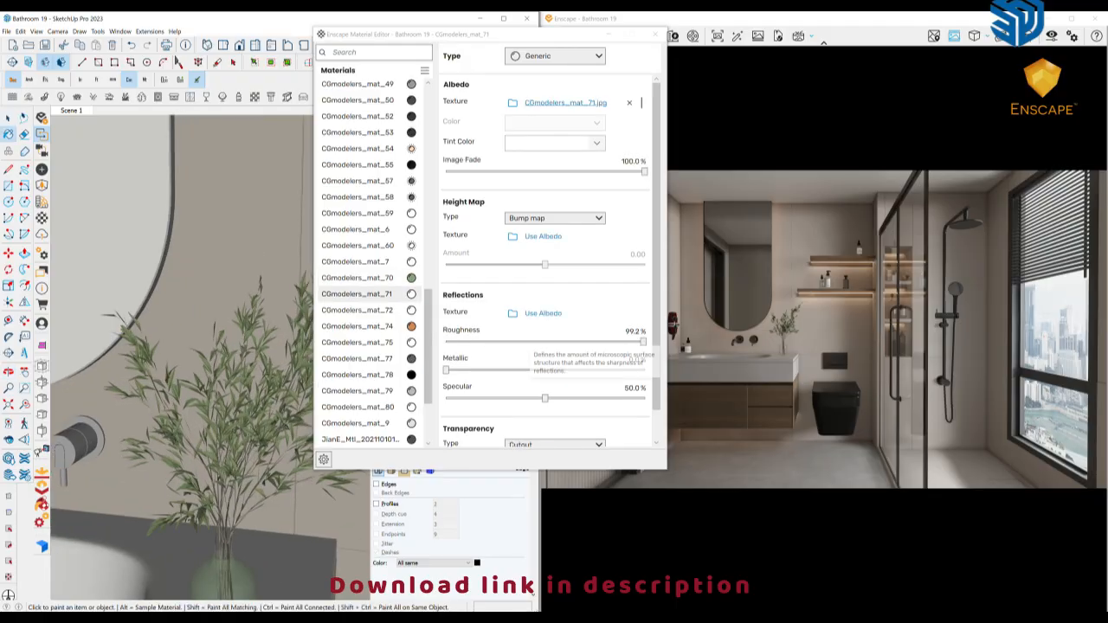
pyautogui.click(524, 341)
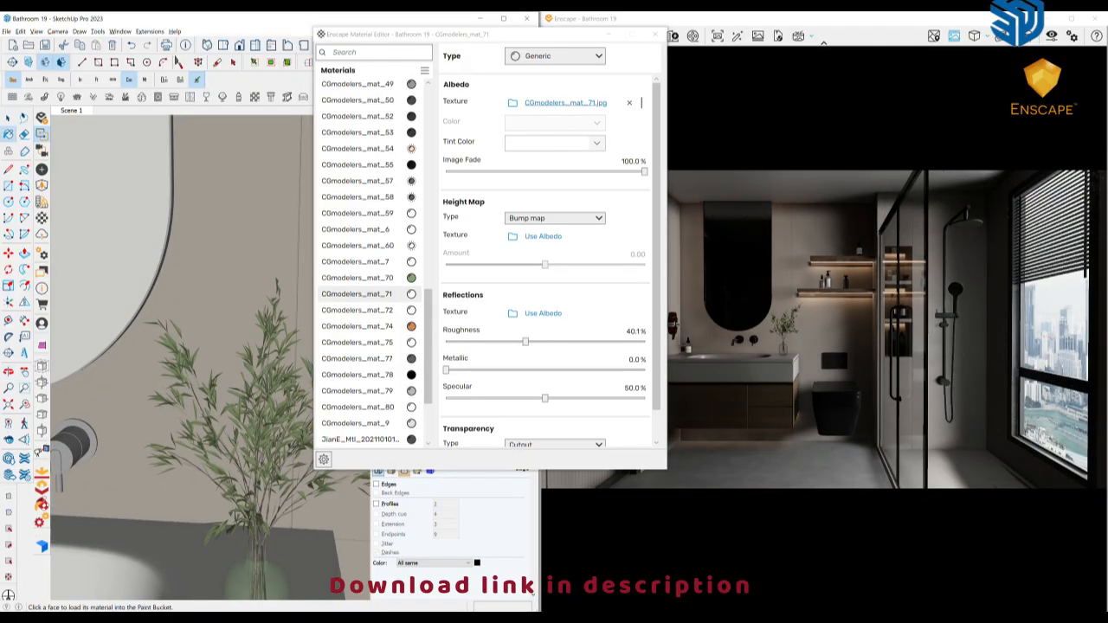
# Set the roughness of the plant's CGmodelers_mat_72 material to 32.4% and review the plant's other materials
pyautogui.keyDown('alt'); pyautogui.click(258, 507); pyautogui.keyUp('alt')
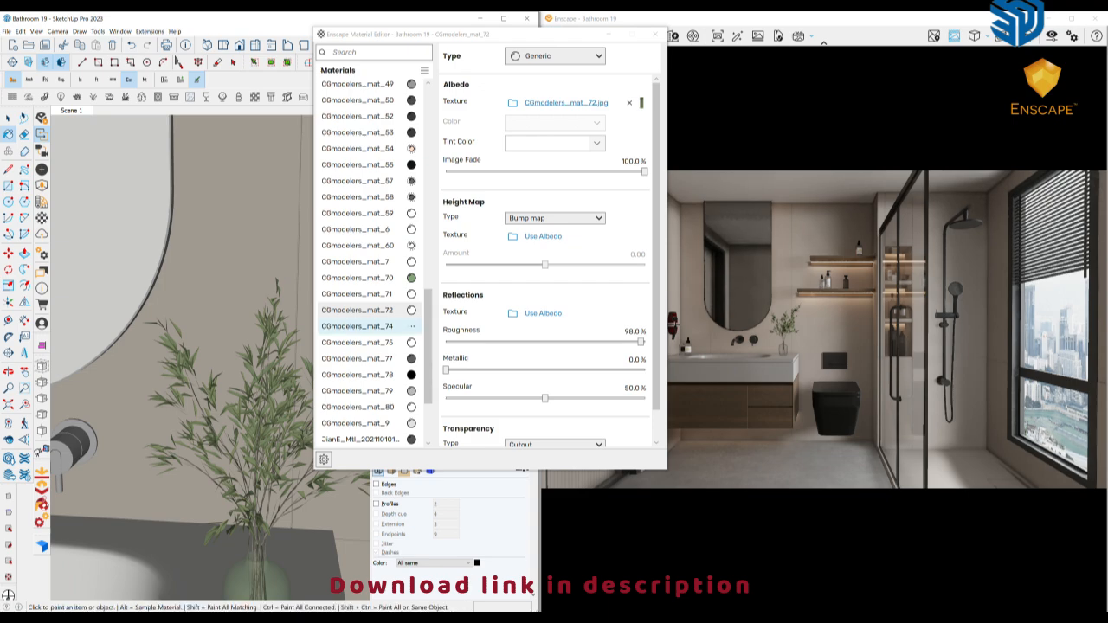
pyautogui.click(510, 342)
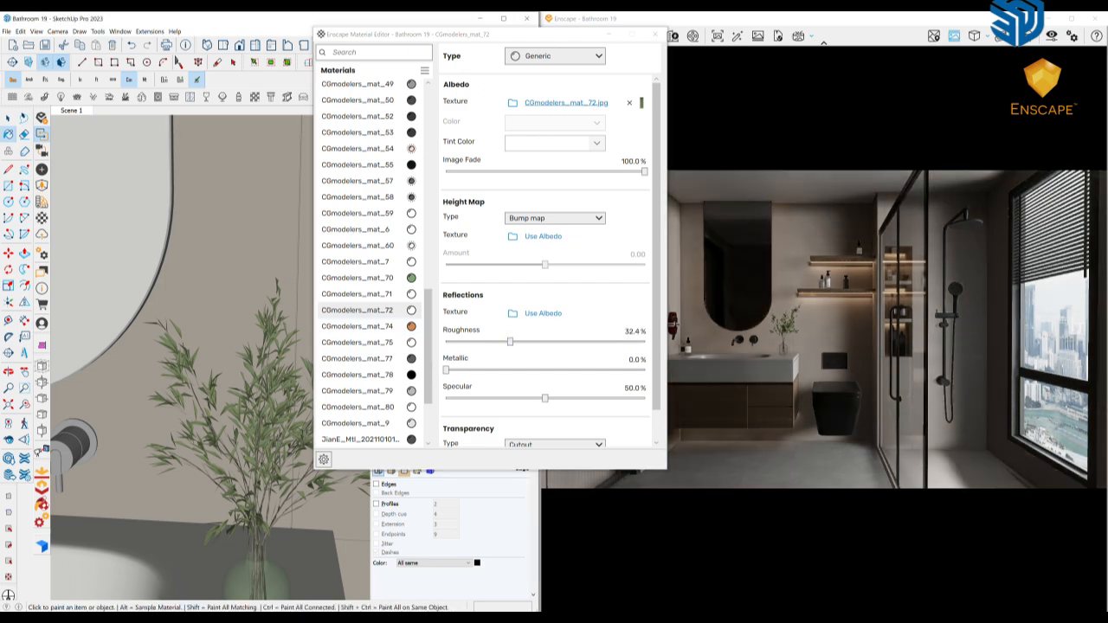
pyautogui.moveTo(247, 498); pyautogui.dragTo(270, 500, button='middle')
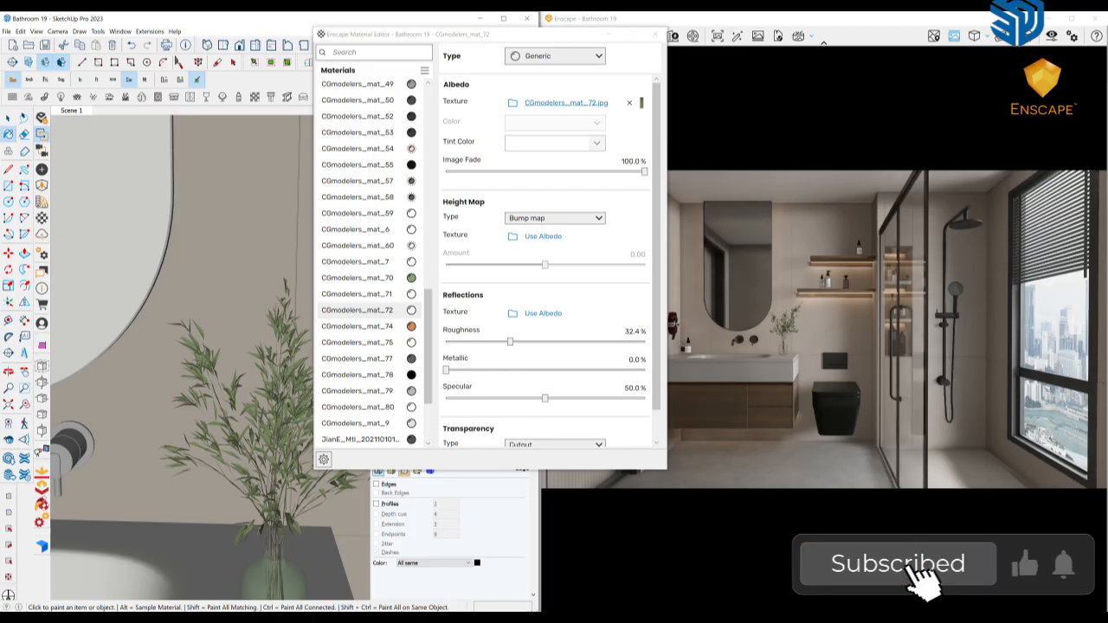
pyautogui.moveTo(251, 373); pyautogui.dragTo(221, 386, button='middle')
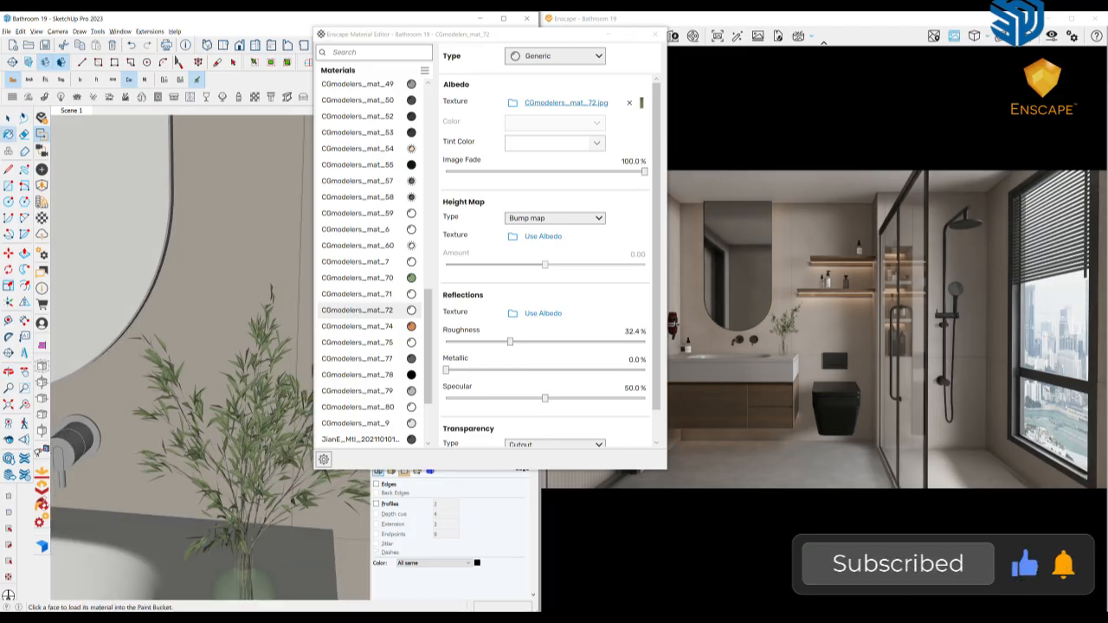
pyautogui.click(356, 295)
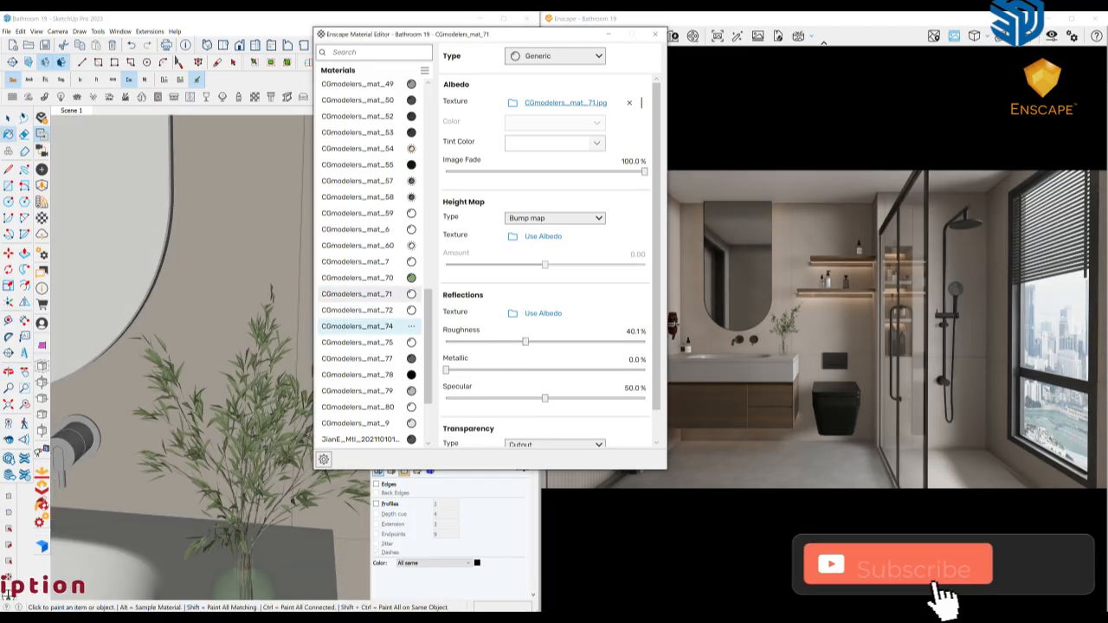
pyautogui.scroll(-6, 190, 316)
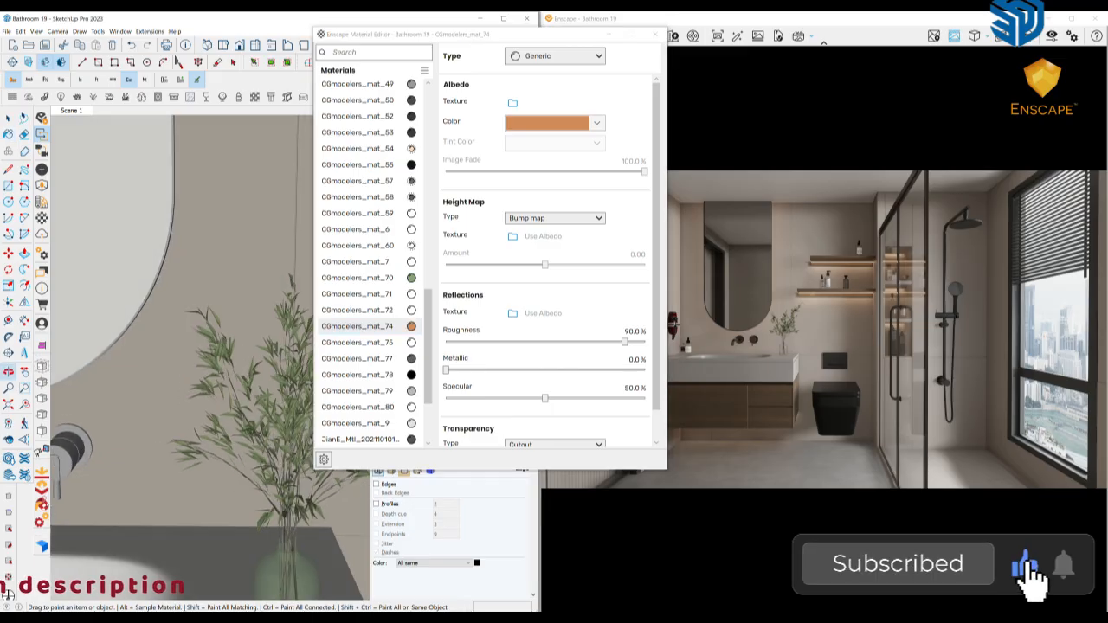
# Set the roughness of the grey metallic material CGmodelers_mat_18 near the basin to 20%
pyautogui.moveTo(191, 321); pyautogui.dragTo(251, 320, button='middle')
pyautogui.scroll(8, 182, 364)
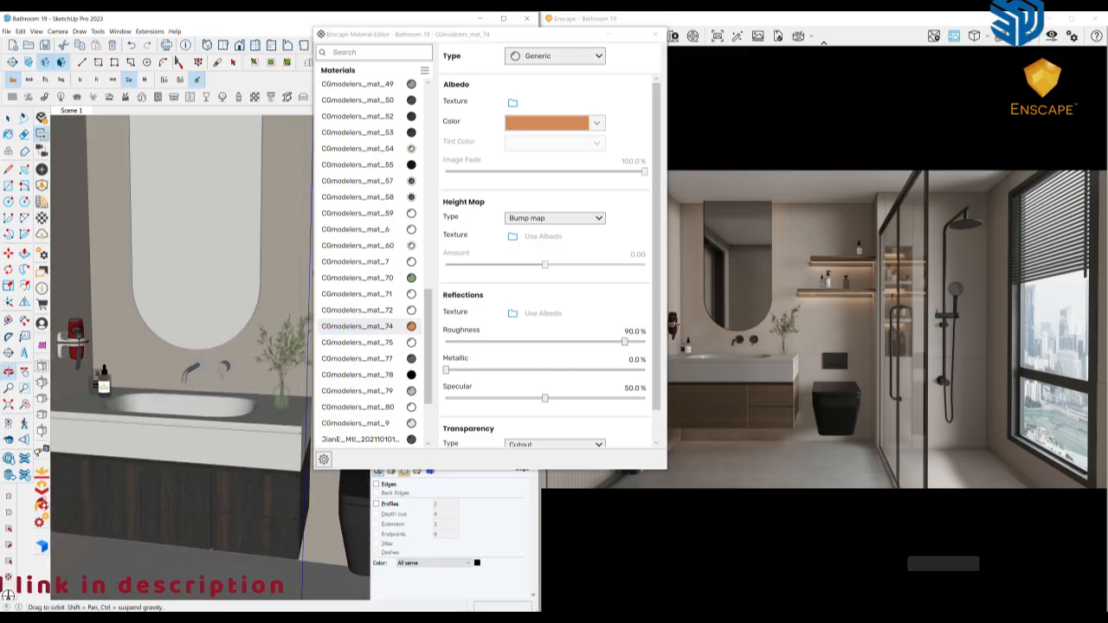
pyautogui.keyDown('alt'); pyautogui.click(284, 378); pyautogui.keyUp('alt')
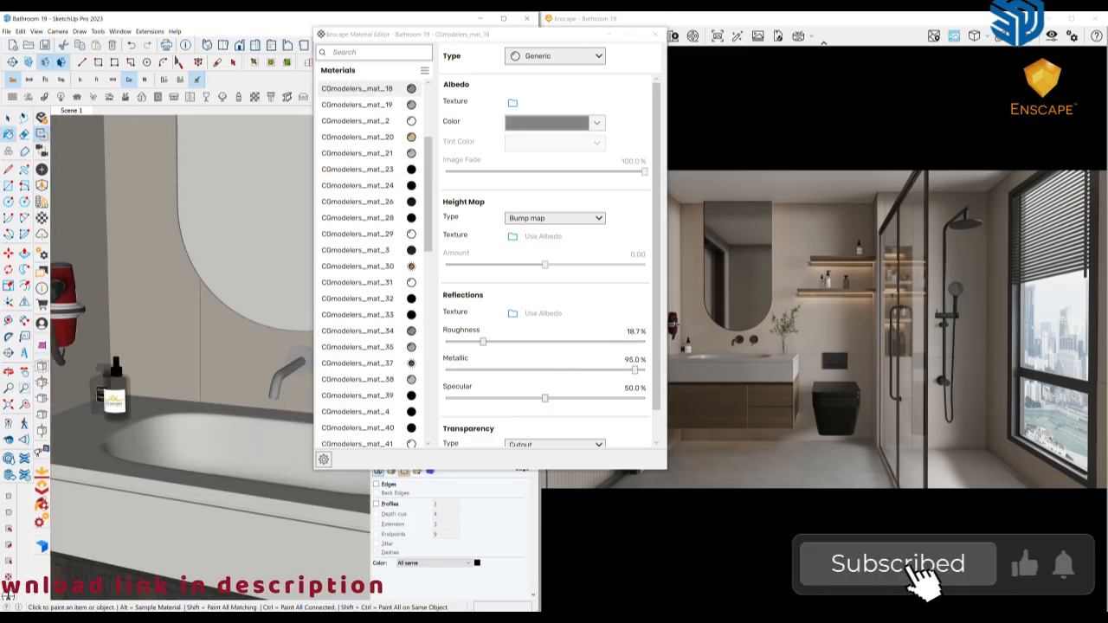
pyautogui.moveTo(483, 342); pyautogui.dragTo(485, 342)
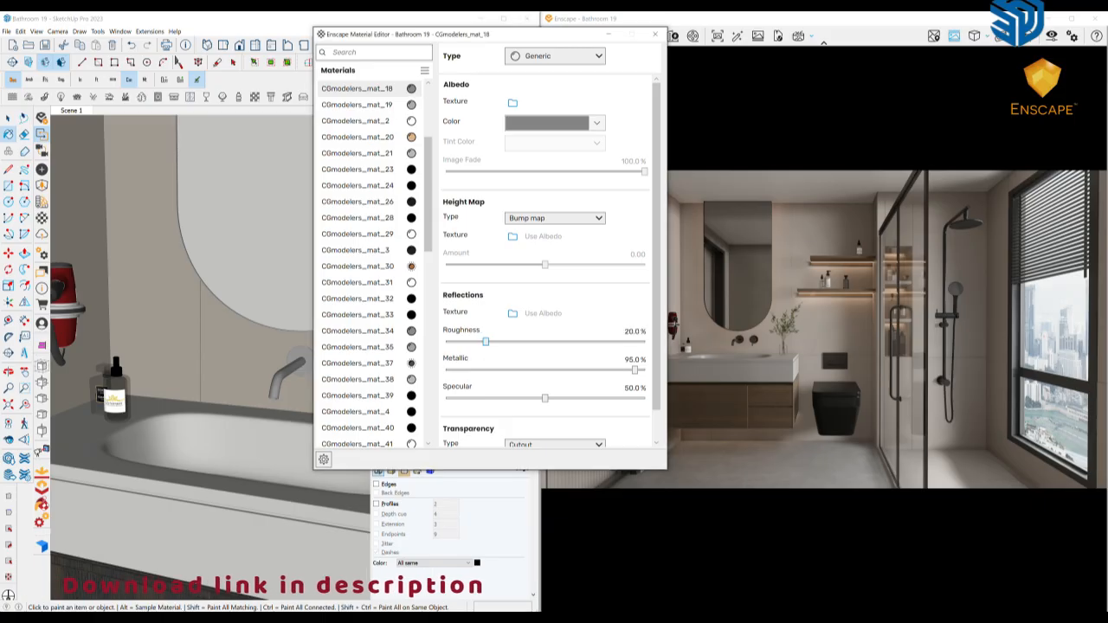
# Inspect the color and reflection settings of the wall-mounted hair dryer's red and dark grey materials
pyautogui.moveTo(208, 338)
pyautogui.mouseDown(button='middle')
pyautogui.moveTo(174, 336)
pyautogui.moveTo(269, 336)
pyautogui.moveTo(217, 355)
pyautogui.mouseUp(button='middle')
pyautogui.scroll(4, 162, 329)
pyautogui.scroll(1, 154, 307)
pyautogui.click(155, 302)
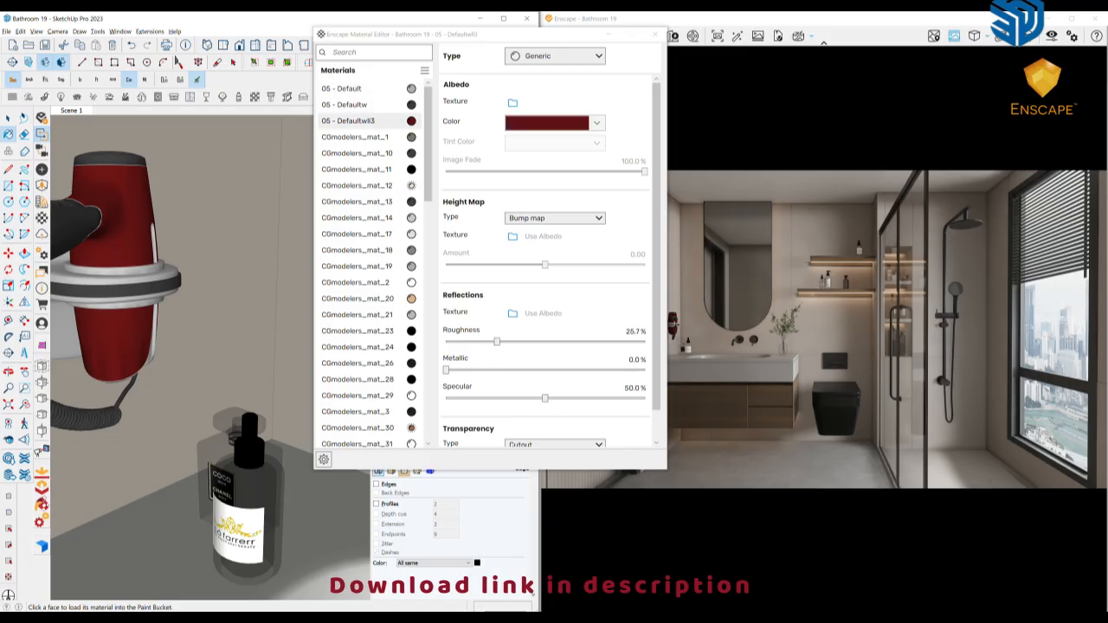
pyautogui.moveTo(121, 251)
pyautogui.keyDown('shift'); pyautogui.mouseDown(button='middle')
pyautogui.moveTo(182, 303)
pyautogui.moveTo(173, 307)
pyautogui.mouseUp(button='middle'); pyautogui.keyUp('shift')
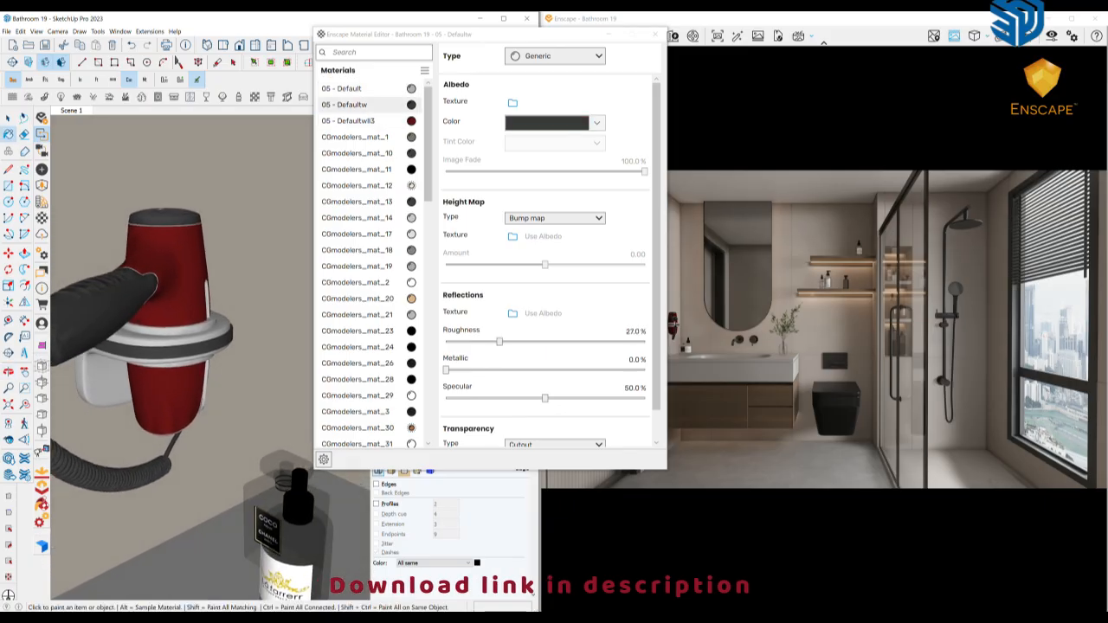
pyautogui.moveTo(164, 359)
pyautogui.keyDown('shift'); pyautogui.mouseDown(button='middle')
pyautogui.moveTo(178, 311)
pyautogui.moveTo(126, 300)
pyautogui.mouseUp(button='middle'); pyautogui.keyUp('shift')
# Lower the roughness of CGmodelers_mat_46, the white label on the bottle beside the basin
pyautogui.scroll(-3, 177, 320)
pyautogui.keyDown('alt'); pyautogui.click(253, 442); pyautogui.keyUp('alt')
pyautogui.moveTo(252, 441); pyautogui.dragTo(299, 453, button='middle')
pyautogui.keyDown('alt'); pyautogui.click(269, 457); pyautogui.keyUp('alt')
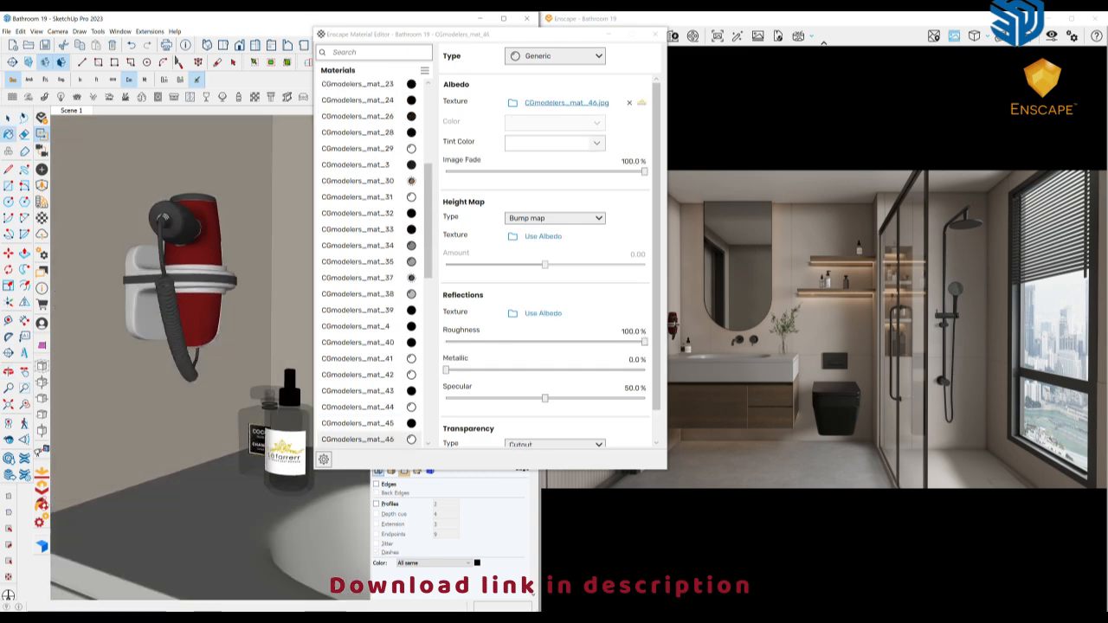
pyautogui.click(519, 342)
# Set the roughness of the black bottle label's material CGmodelers_mat_29 to 37.1%
pyautogui.moveTo(235, 433)
pyautogui.mouseDown(button='middle')
pyautogui.moveTo(302, 437)
pyautogui.moveTo(162, 421)
pyautogui.mouseUp(button='middle')
pyautogui.keyDown('alt'); pyautogui.click(262, 439); pyautogui.keyUp('alt')
pyautogui.click(520, 342)
# Lighten the albedo color of the vanity bottle's black material CGmodelers_mat_47 to dark grey and set its roughness to 12.3%
pyautogui.scroll(-4, 161, 423)
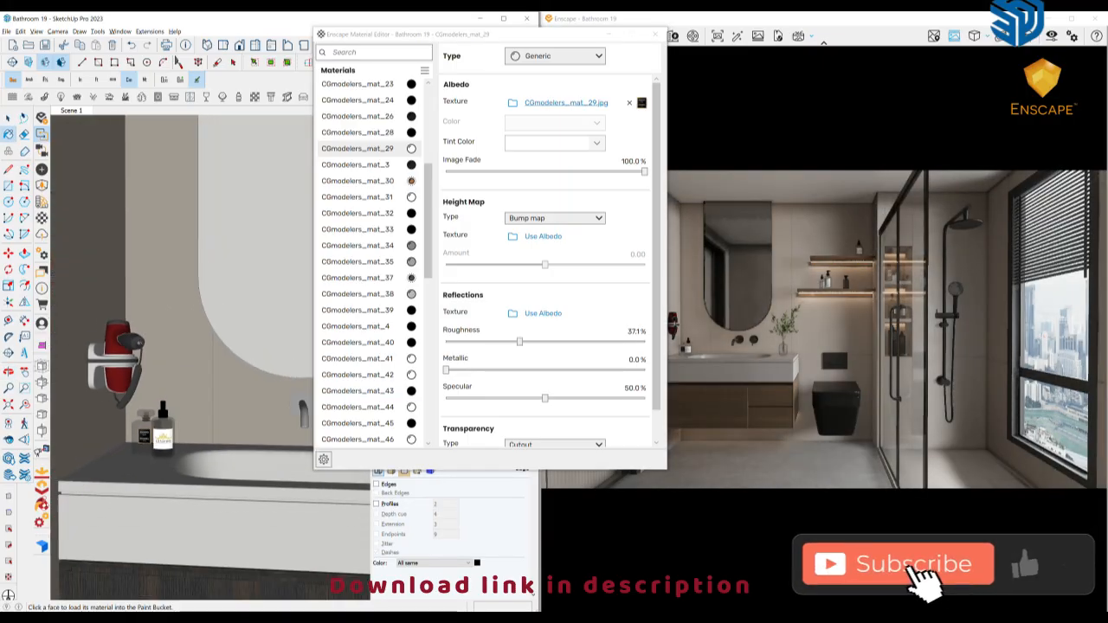
pyautogui.keyDown('alt'); pyautogui.click(162, 422); pyautogui.keyUp('alt')
pyautogui.click(549, 123)
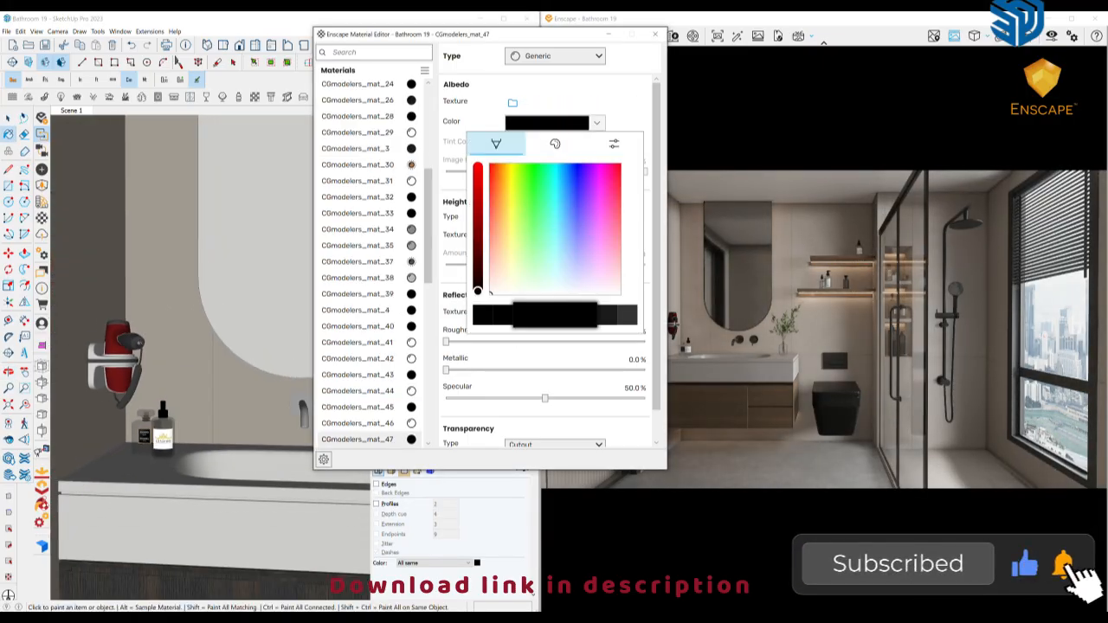
pyautogui.moveTo(478, 292); pyautogui.dragTo(478, 271)
pyautogui.press('Escape')
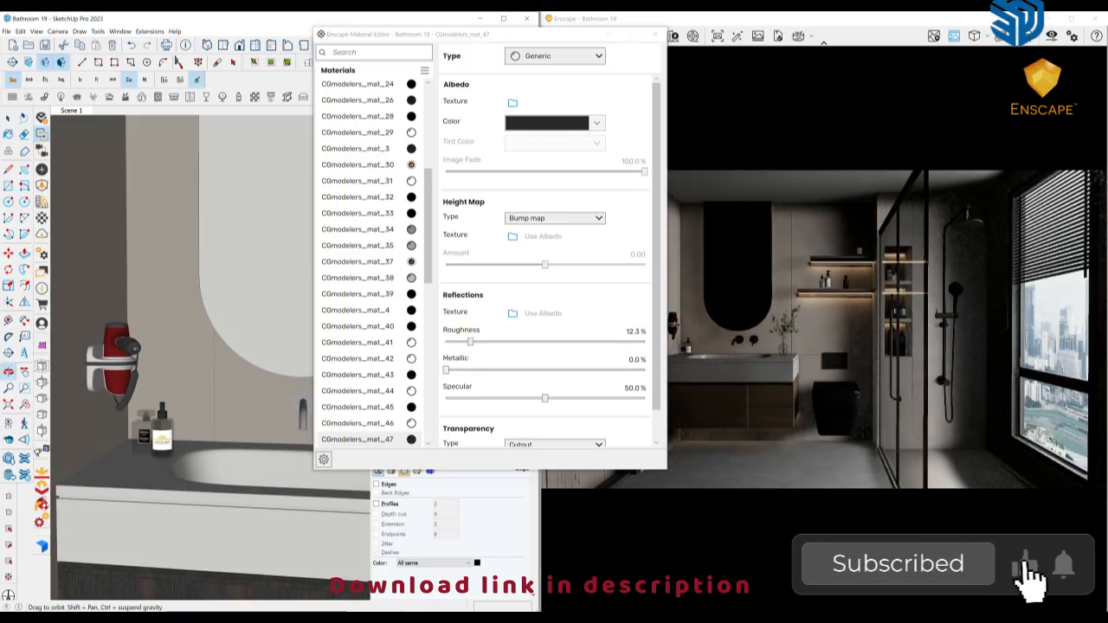
# Inspect the glass material of the soap dispensers on the lower wall shelf
pyautogui.scroll(-4, 160, 398)
pyautogui.moveTo(161, 400)
pyautogui.mouseDown(button='middle')
pyautogui.moveTo(87, 420)
pyautogui.moveTo(204, 394)
pyautogui.moveTo(204, 376)
pyautogui.moveTo(251, 368)
pyautogui.mouseUp(button='middle')
pyautogui.scroll(3, 204, 393)
pyautogui.scroll(-2, 247, 364)
pyautogui.keyDown('shift'); pyautogui.moveTo(259, 251); pyautogui.dragTo(168, 329, button='middle'); pyautogui.keyUp('shift')
pyautogui.scroll(3, 199, 303)
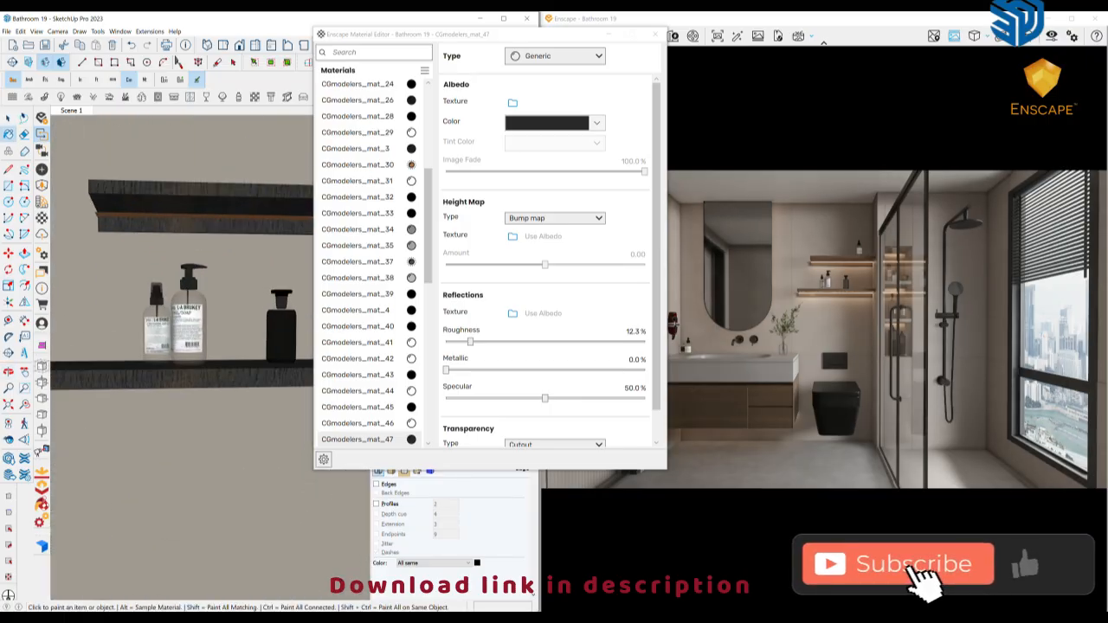
pyautogui.scroll(3, 243, 303)
pyautogui.keyDown('alt'); pyautogui.click(143, 289); pyautogui.keyUp('alt')
pyautogui.scroll(-4, 269, 342)
pyautogui.moveTo(269, 342); pyautogui.dragTo(251, 355, button='middle')
pyautogui.scroll(2, 256, 359)
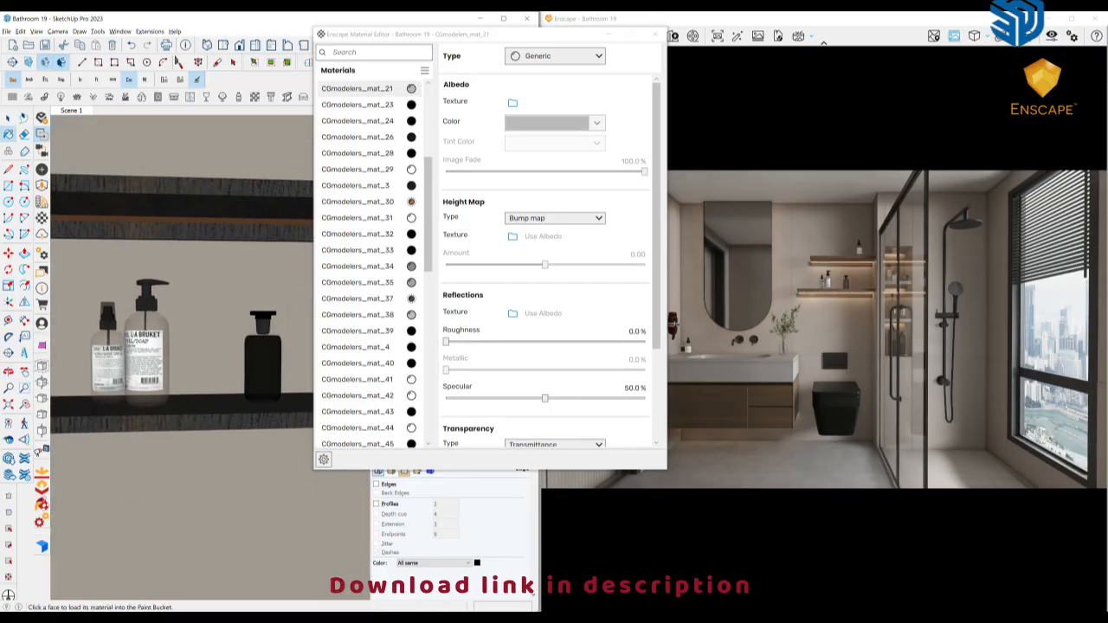
# Set the roughness of the black shelf bottle's cap material CGmodelers_mat_24 to 49.3% and lighten its albedo color to medium grey
pyautogui.keyDown('alt'); pyautogui.click(262, 368); pyautogui.keyUp('alt')
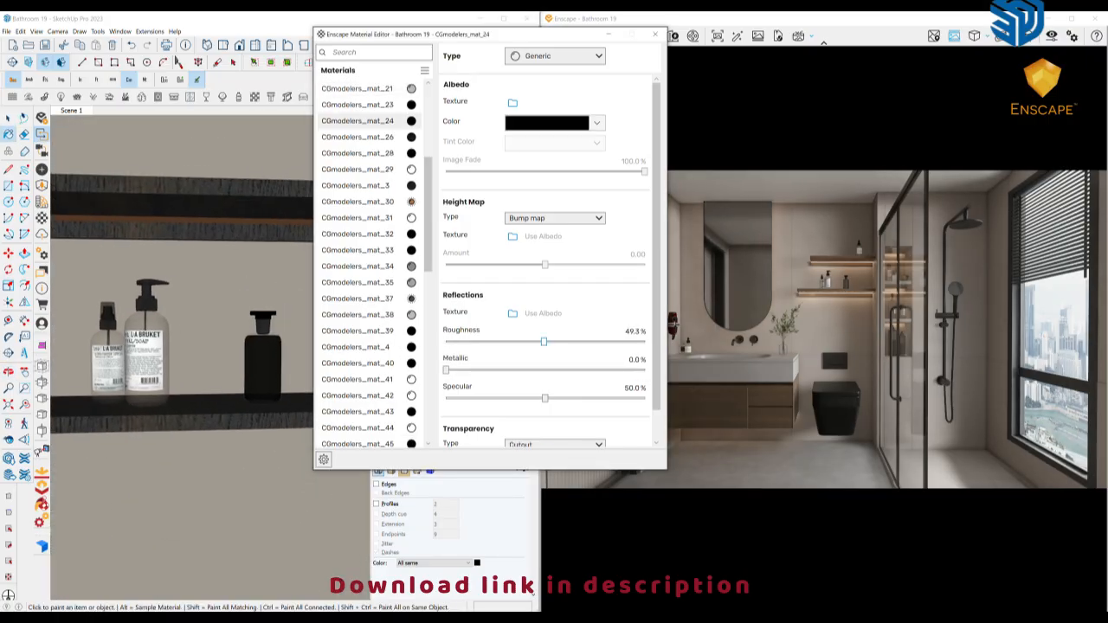
pyautogui.click(597, 123)
pyautogui.moveTo(478, 291); pyautogui.dragTo(477, 246)
pyautogui.click(456, 253)
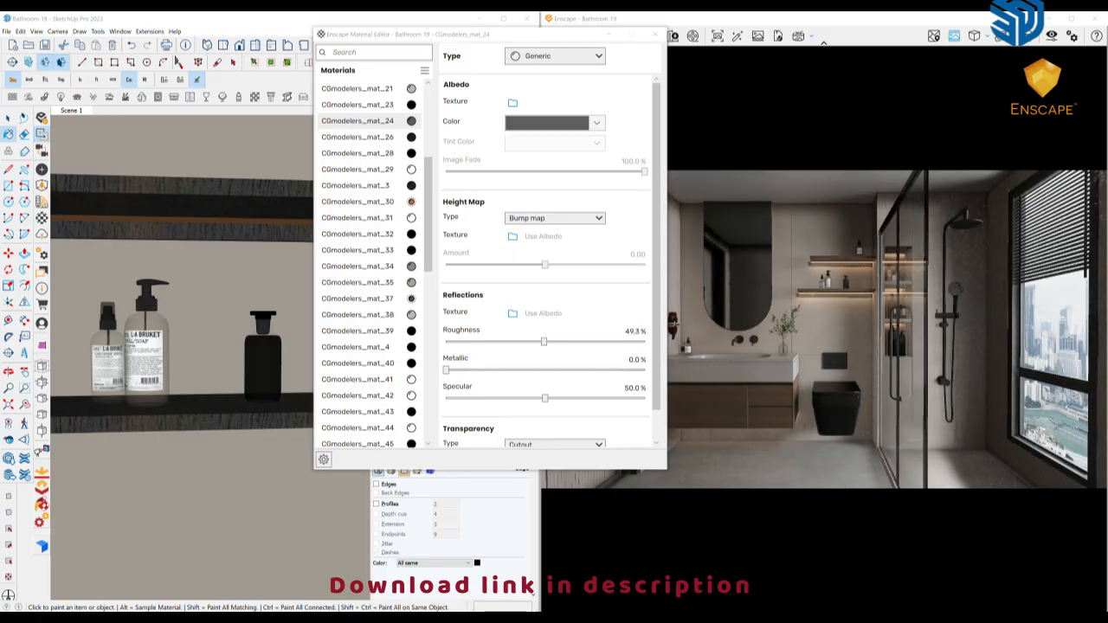
pyautogui.scroll(-4, 194, 321)
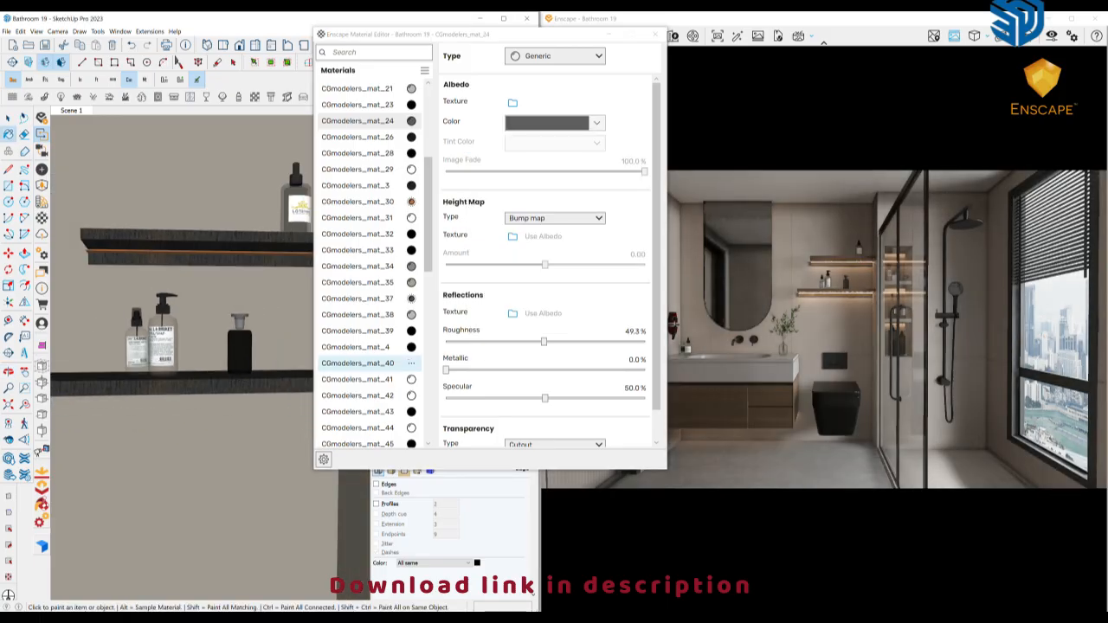
# Change the albedo color of the shelf bottle's cap material CGmodelers_mat_24 to gold and set its roughness to 30.7%
pyautogui.click(596, 123)
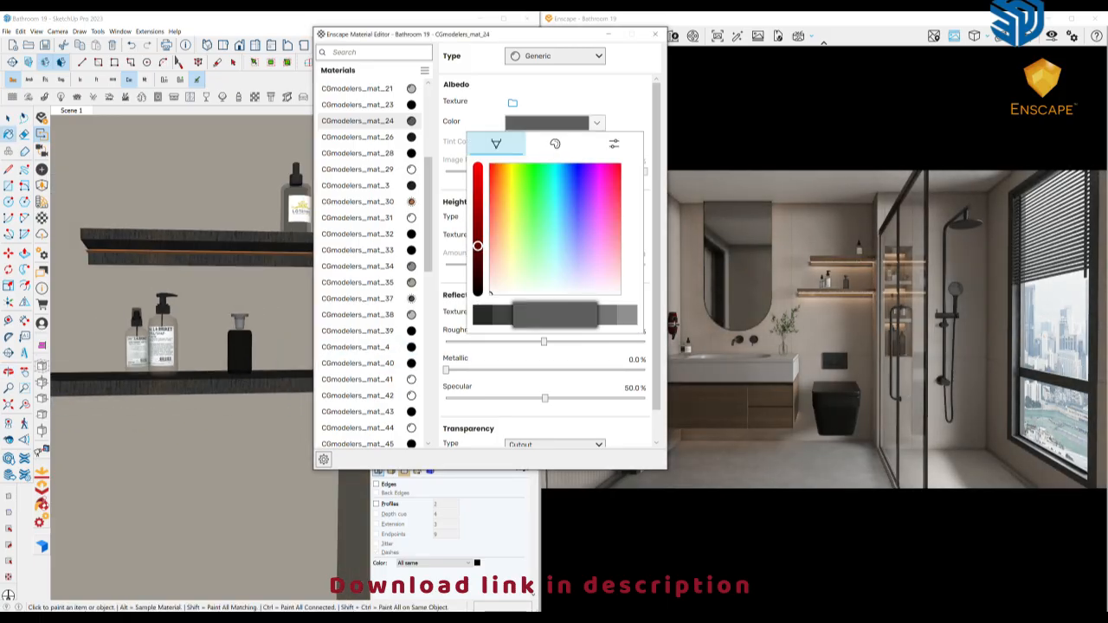
pyautogui.click(502, 215)
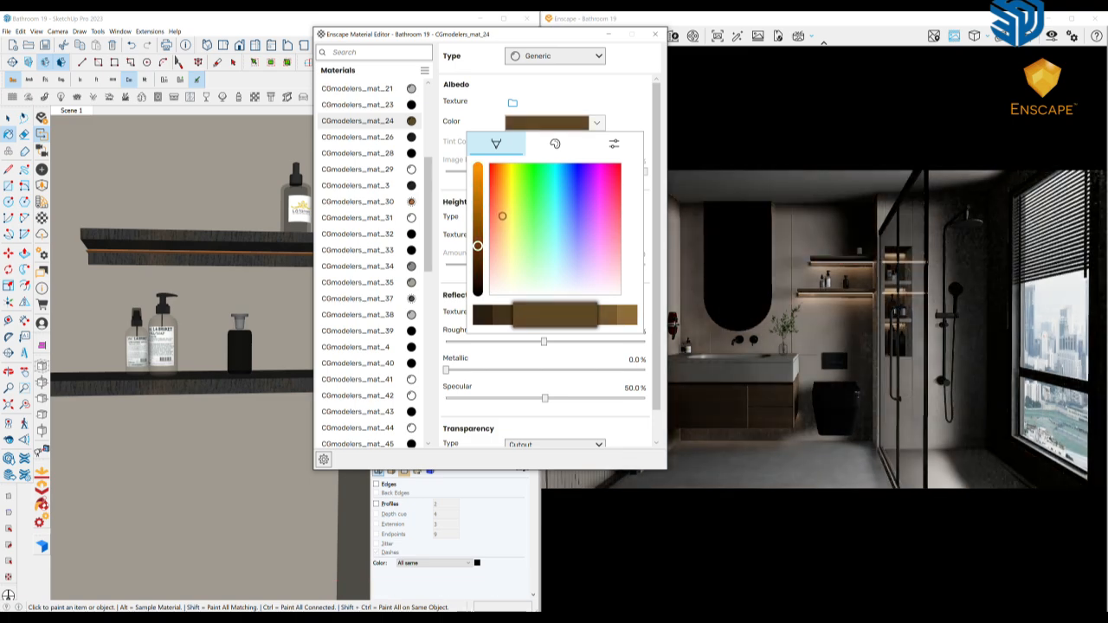
pyautogui.click(478, 188)
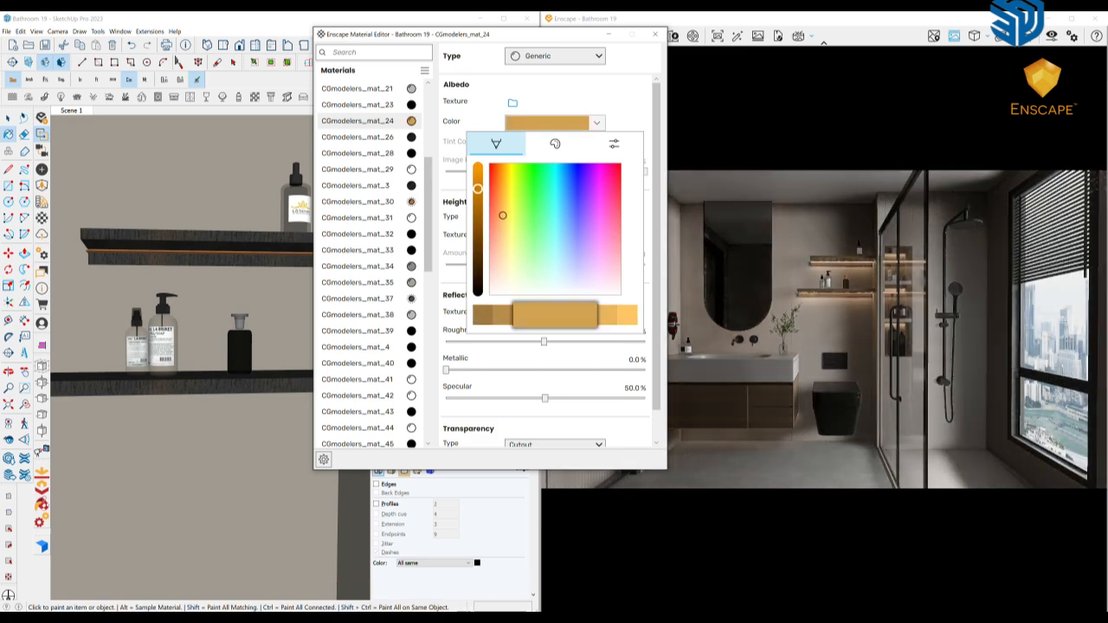
pyautogui.moveTo(503, 219); pyautogui.dragTo(505, 215)
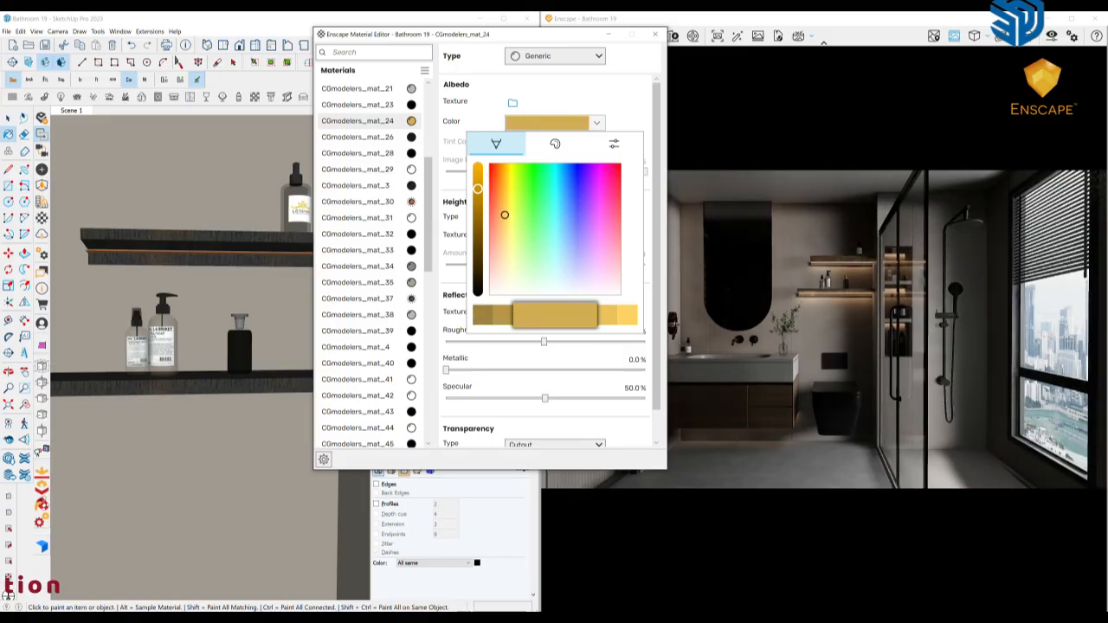
pyautogui.press('Escape')
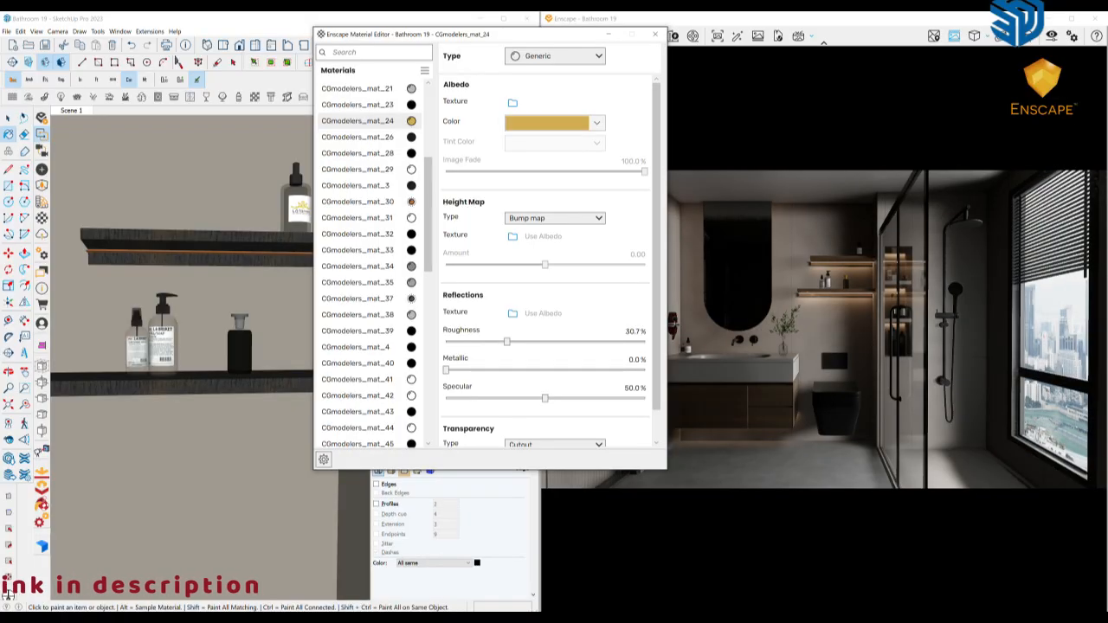
# Set the gold cap material's metallic value to 95.4% and check the cap on the shelf
pyautogui.moveTo(633, 370); pyautogui.dragTo(636, 371)
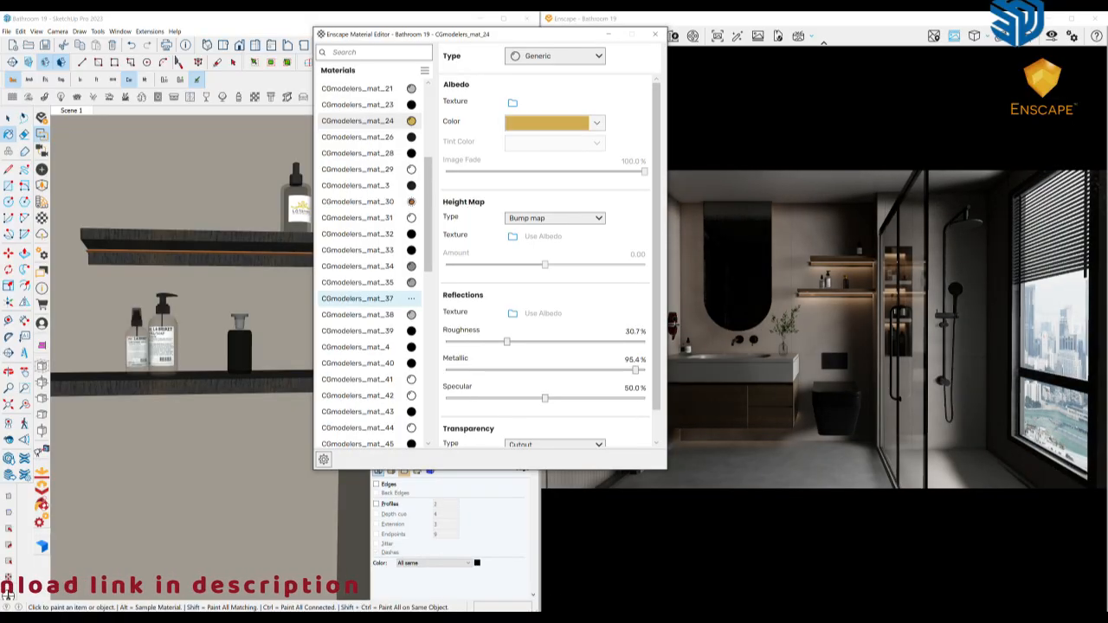
pyautogui.click(240, 322)
pyautogui.moveTo(240, 323); pyautogui.dragTo(265, 327, button='middle')
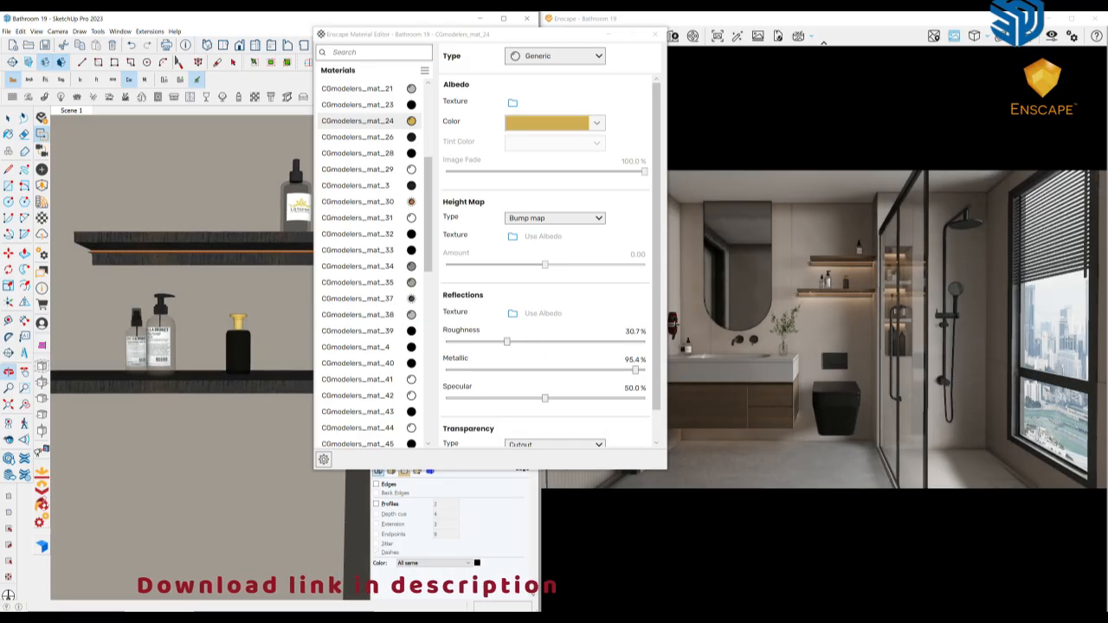
# Change the albedo color of the shelf bottle's cap material CGmodelers_mat_24 to a neutral dark grey
pyautogui.click(564, 123)
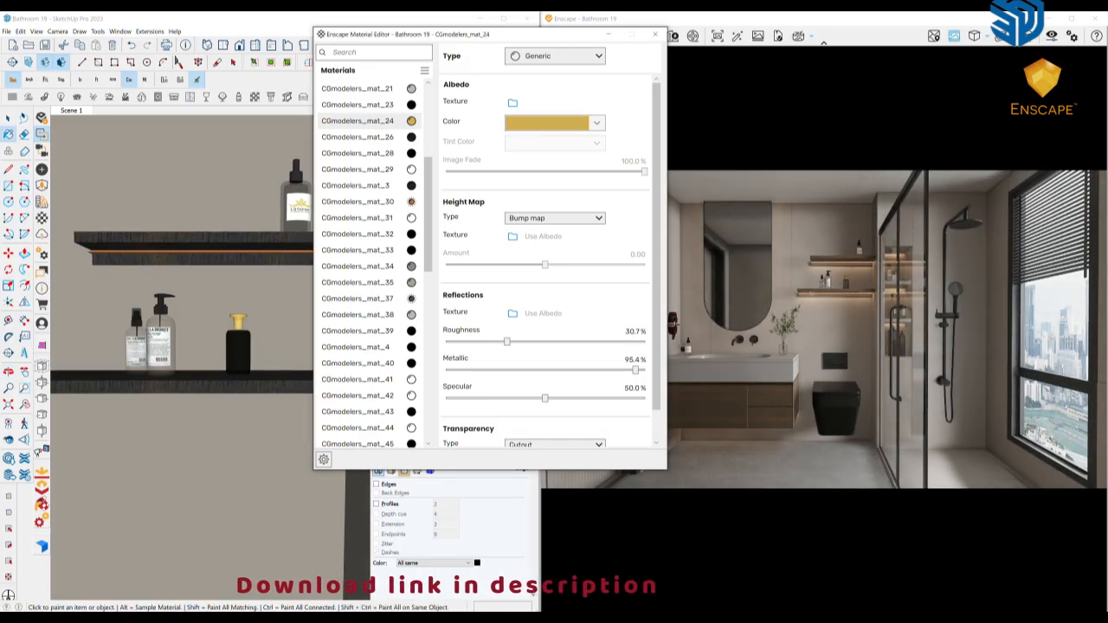
pyautogui.moveTo(505, 215); pyautogui.dragTo(500, 294)
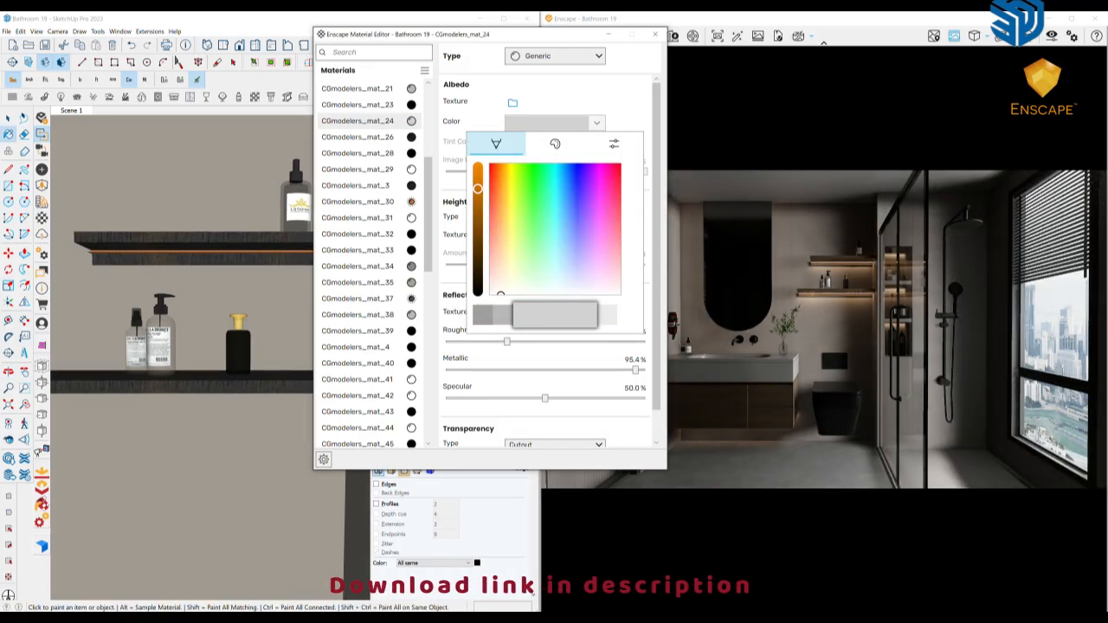
pyautogui.moveTo(478, 188); pyautogui.dragTo(477, 241)
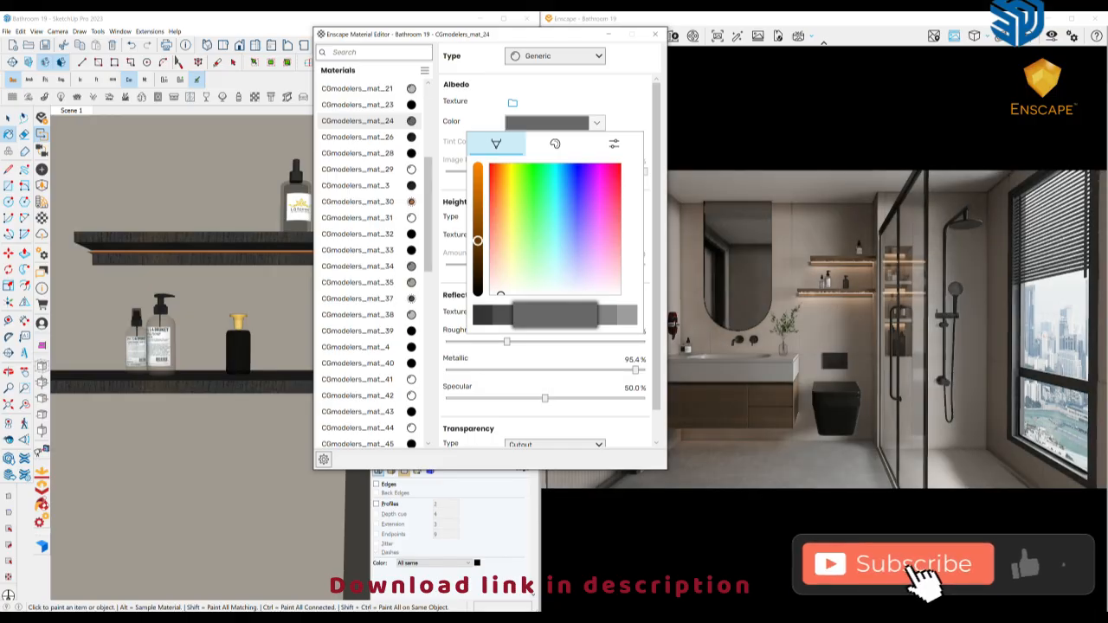
pyautogui.click(453, 279)
# Inspect the body, cap and label materials of the bottles on both wall shelves
pyautogui.moveTo(256, 333); pyautogui.dragTo(244, 354, button='middle')
pyautogui.keyDown('alt'); pyautogui.click(239, 350); pyautogui.keyUp('alt')
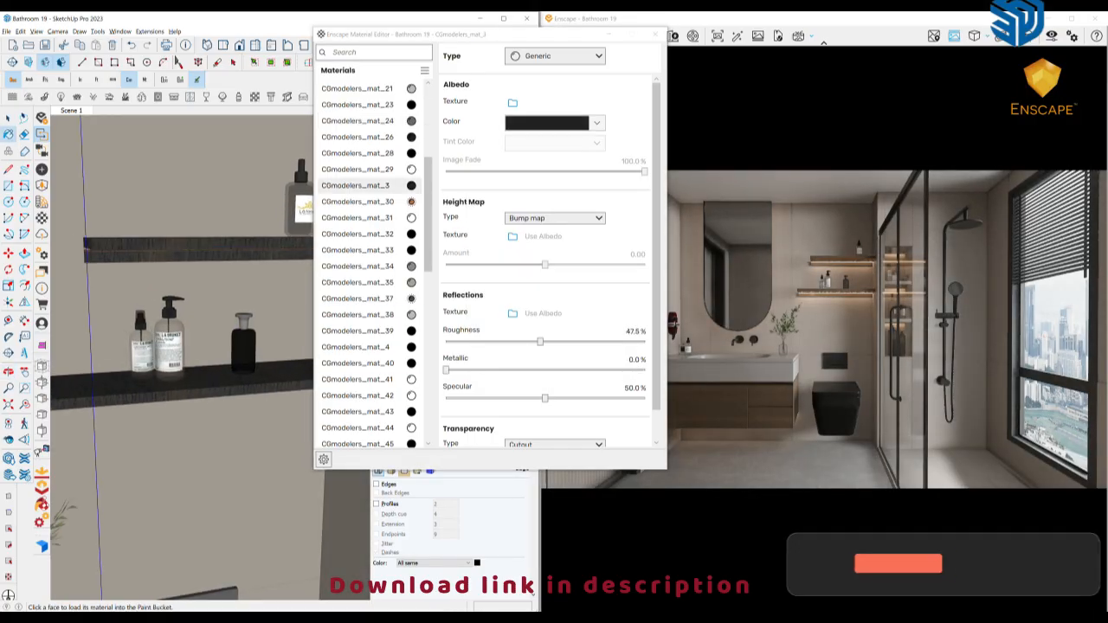
pyautogui.keyDown('alt'); pyautogui.click(243, 327); pyautogui.keyUp('alt')
pyautogui.keyDown('alt'); pyautogui.click(243, 348); pyautogui.keyUp('alt')
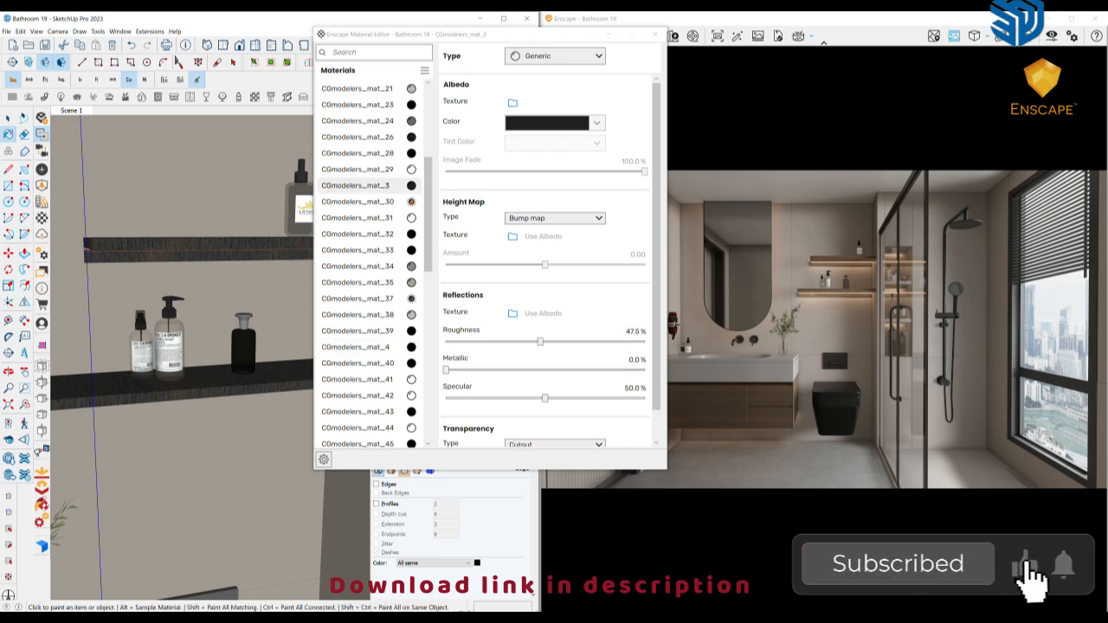
pyautogui.moveTo(177, 350); pyautogui.dragTo(168, 339, button='middle')
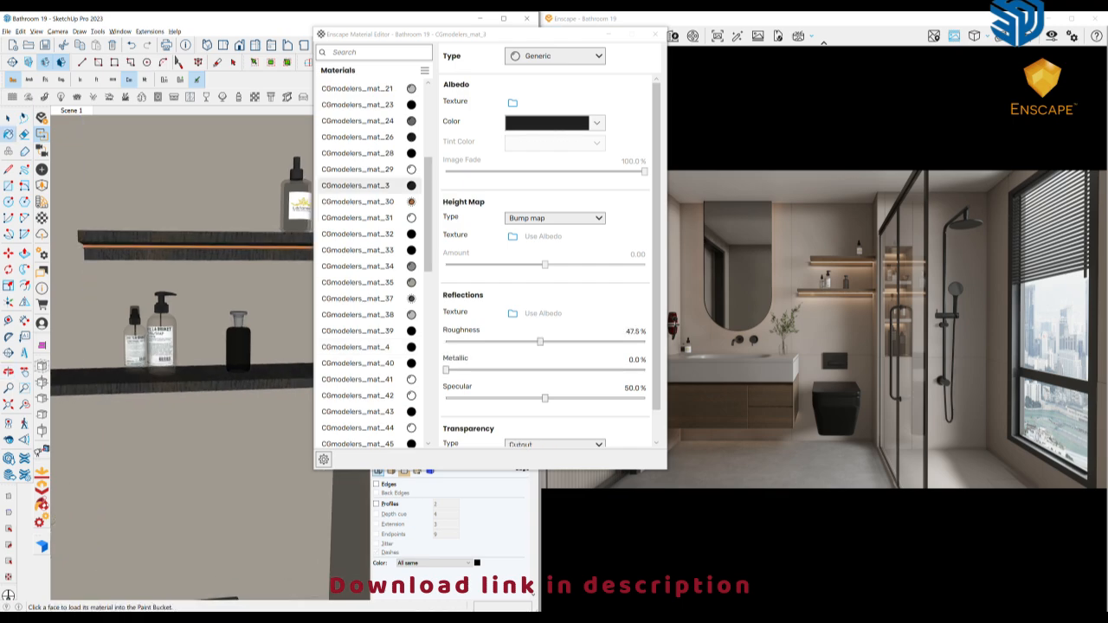
pyautogui.keyDown('alt'); pyautogui.click(163, 338); pyautogui.keyUp('alt')
pyautogui.keyDown('alt'); pyautogui.click(135, 347); pyautogui.keyUp('alt')
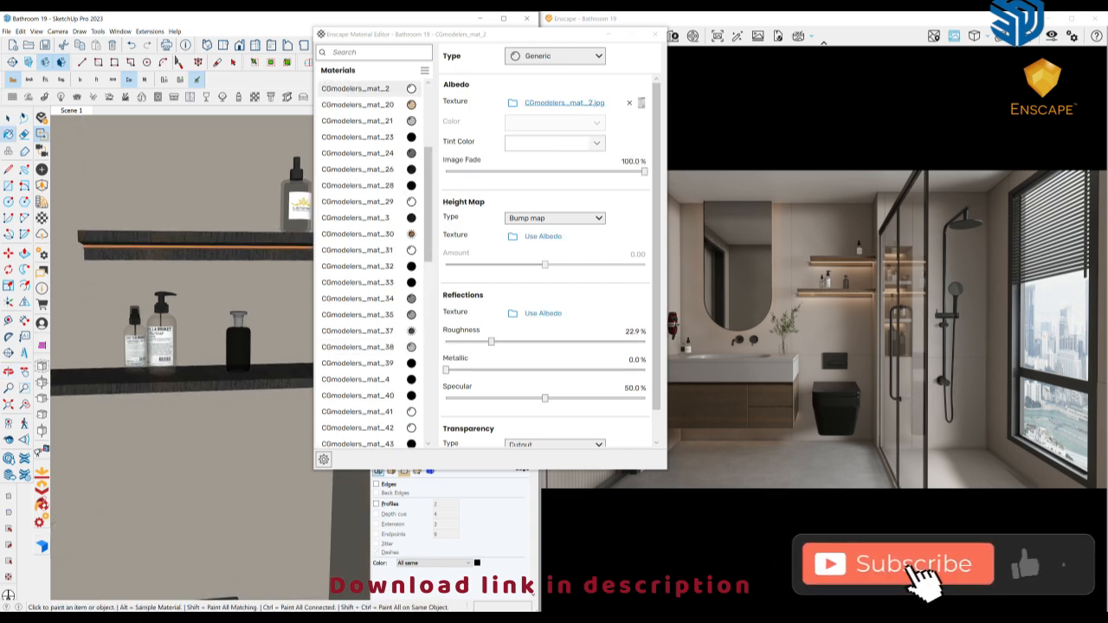
pyautogui.moveTo(136, 348); pyautogui.dragTo(121, 367, button='middle')
pyautogui.keyDown('alt'); pyautogui.click(198, 313); pyautogui.keyUp('alt')
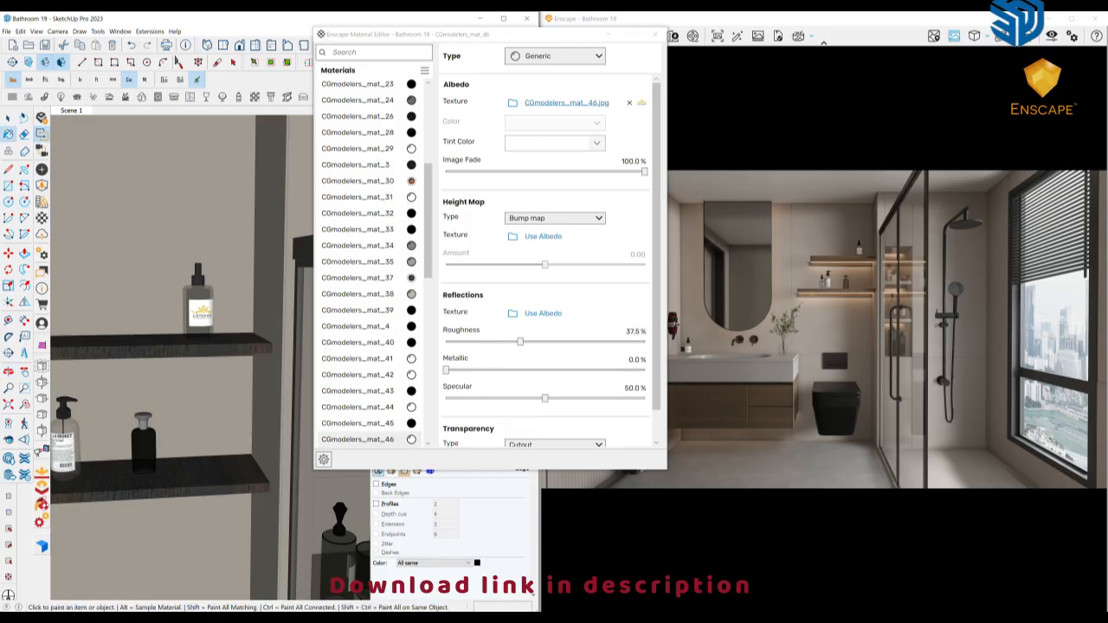
# Move the dispenser and jar set in the middle shower niche about 6 cm deeper into the niche
pyautogui.scroll(-4, 185, 323)
pyautogui.moveTo(259, 373)
pyautogui.mouseDown(button='middle')
pyautogui.moveTo(143, 316)
pyautogui.moveTo(199, 282)
pyautogui.moveTo(180, 247)
pyautogui.moveTo(146, 254)
pyautogui.mouseUp(button='middle')
pyautogui.scroll(4, 165, 277)
pyautogui.click(156, 255)
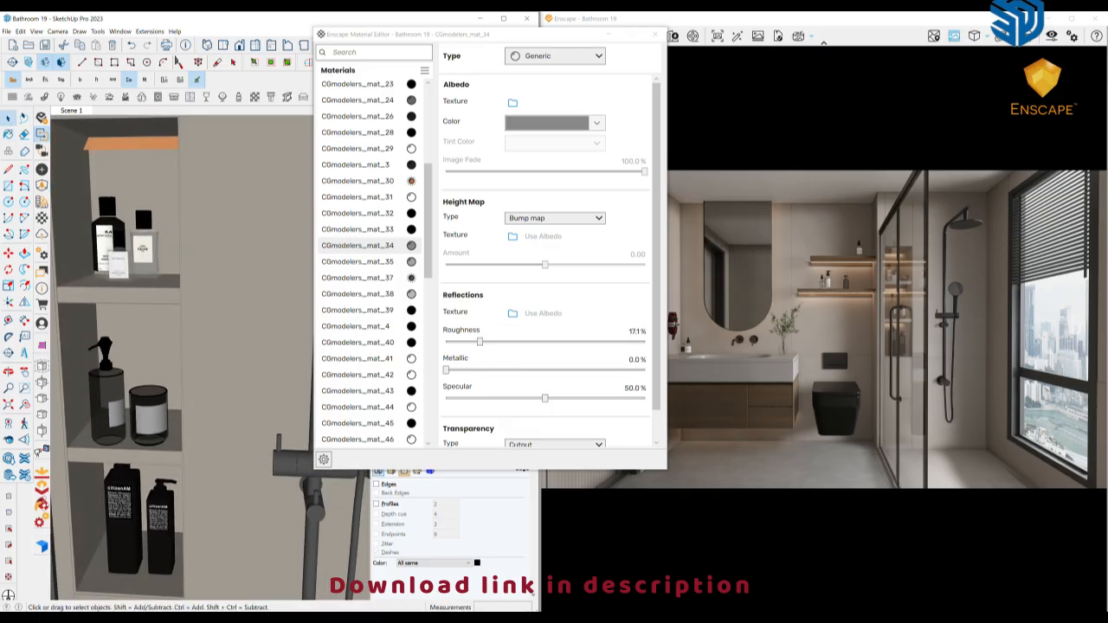
pyautogui.scroll(3, 145, 253)
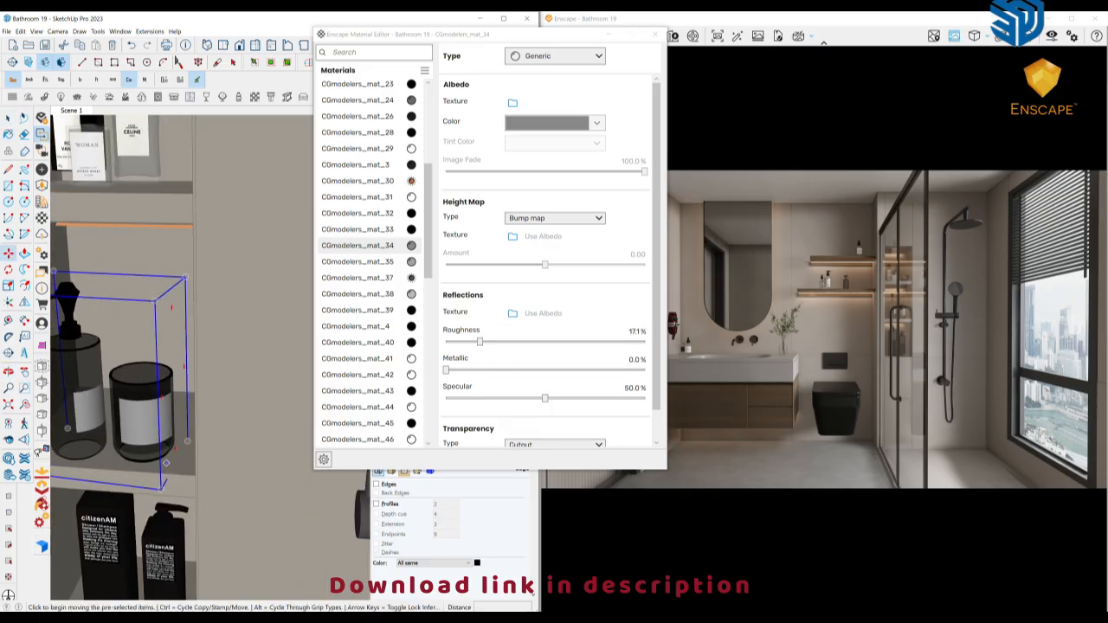
pyautogui.click(167, 463)
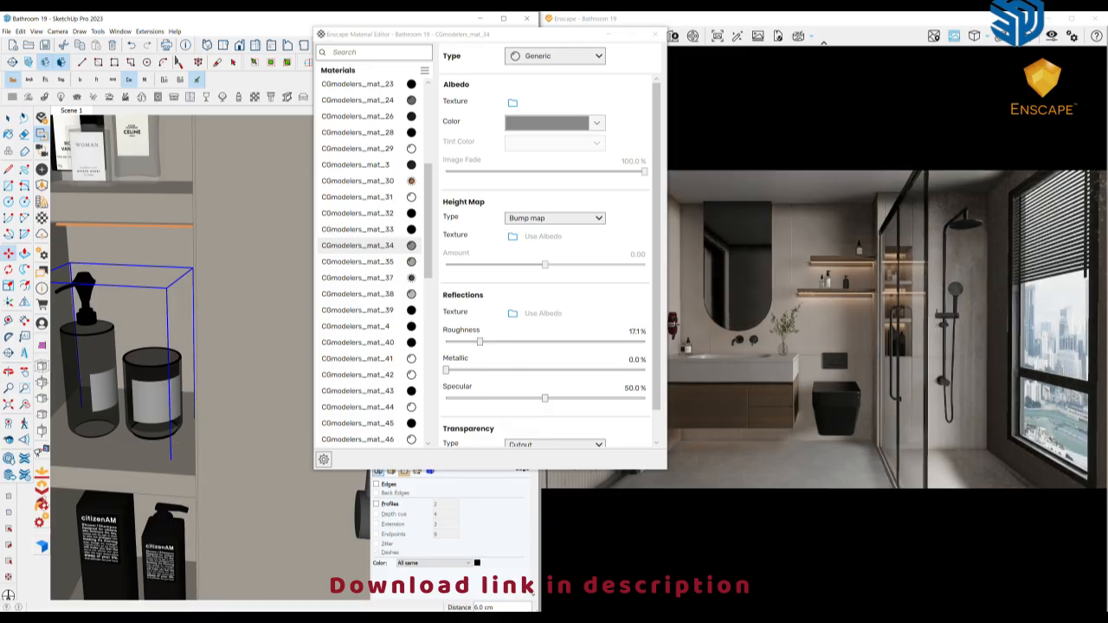
pyautogui.click(177, 441)
# Sample the materials of the dispenser and jar in the middle shower niche to examine their settings
pyautogui.scroll(-3, 177, 441)
pyautogui.moveTo(170, 368)
pyautogui.mouseDown(button='middle')
pyautogui.moveTo(178, 386)
pyautogui.moveTo(227, 408)
pyautogui.mouseUp(button='middle')
pyautogui.press('b')
pyautogui.keyDown('alt'); pyautogui.click(171, 379); pyautogui.keyUp('alt')
pyautogui.keyDown('alt'); pyautogui.click(177, 388); pyautogui.keyUp('alt')
pyautogui.scroll(-4, 193, 402)
pyautogui.keyDown('alt'); pyautogui.click(202, 403); pyautogui.keyUp('alt')
pyautogui.scroll(-2, 227, 408)
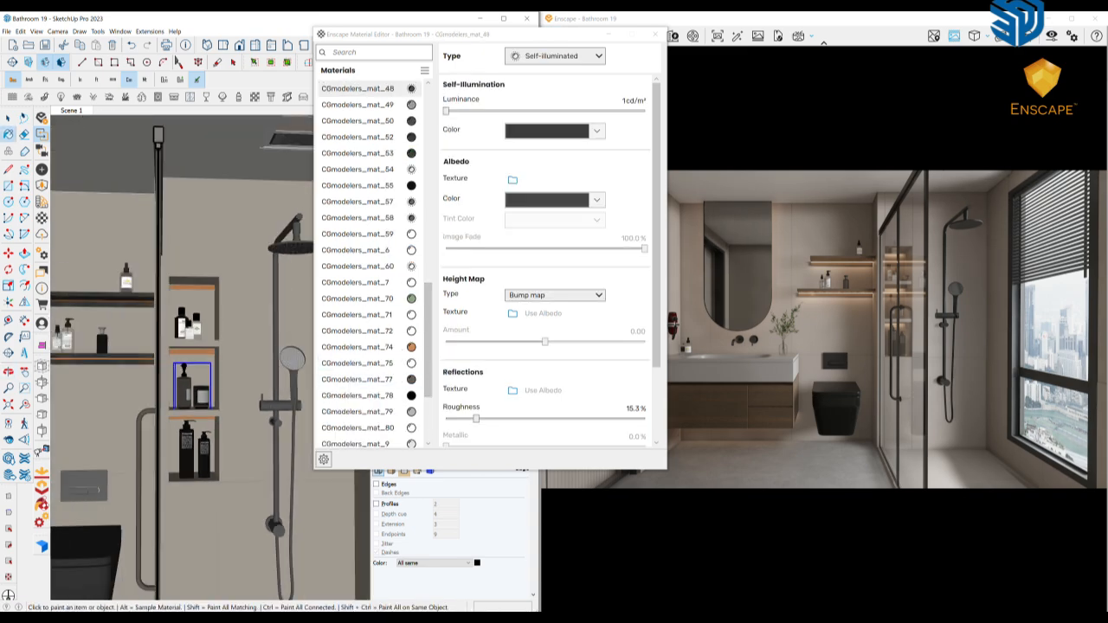
# Try the Generic type on the niche material CGmodelers_mat_48, return it to Self-illuminated and review its reflection settings
pyautogui.click(554, 56)
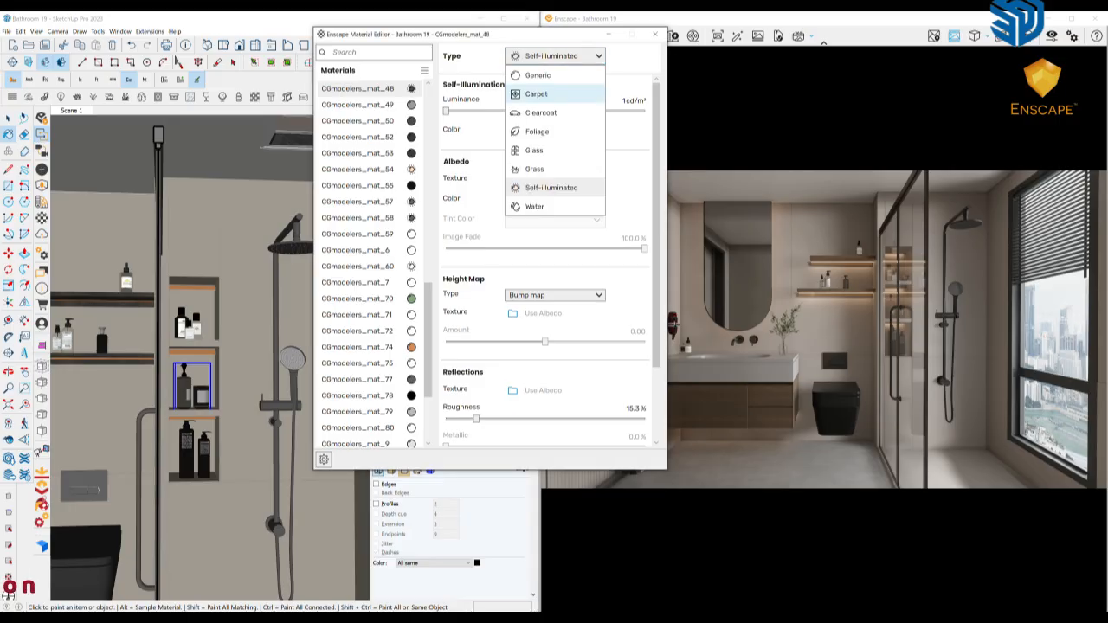
pyautogui.click(537, 75)
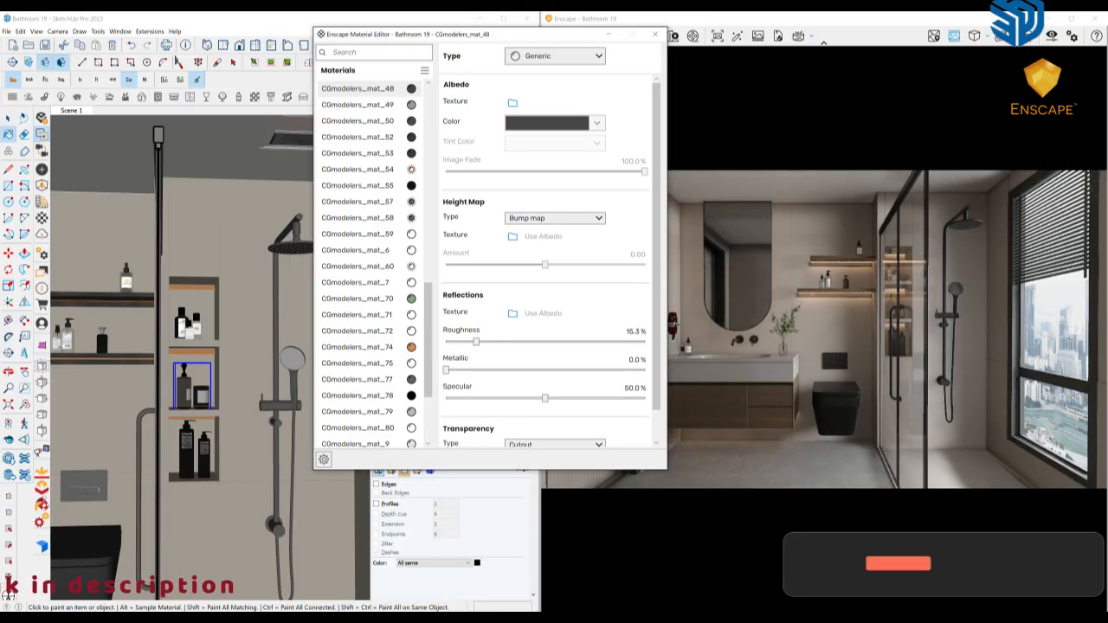
pyautogui.click(553, 57)
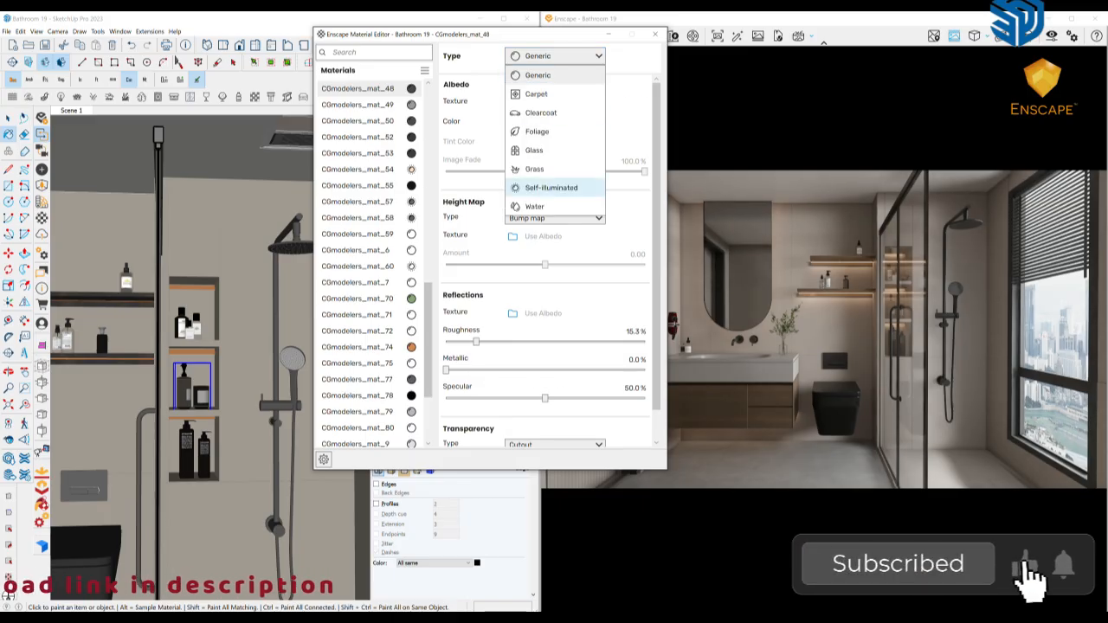
pyautogui.click(549, 188)
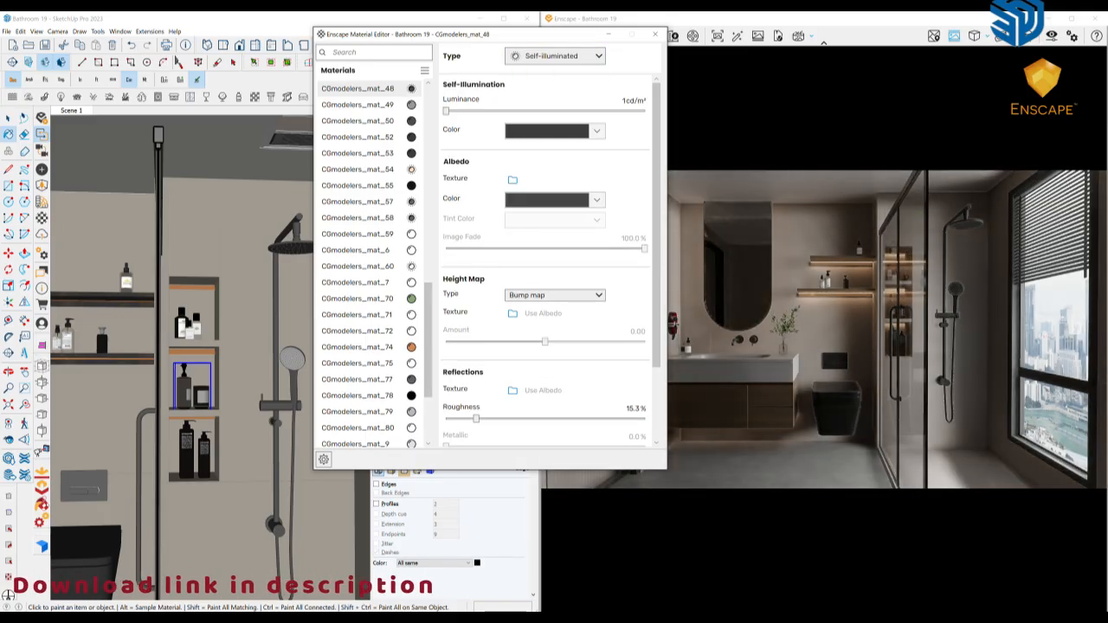
pyautogui.scroll(-1, 545, 259)
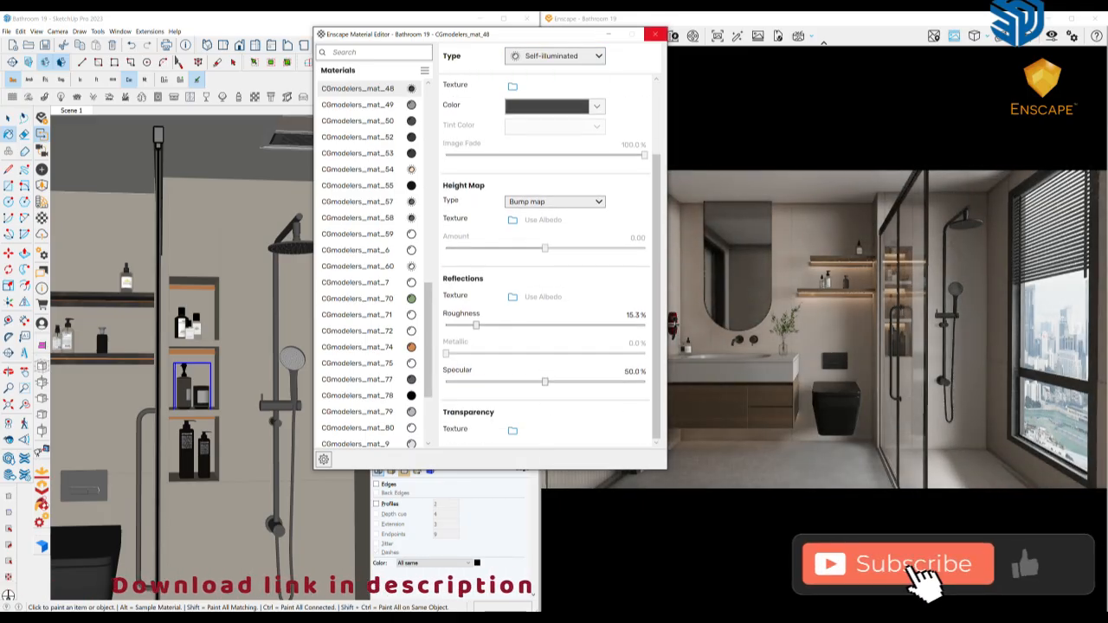